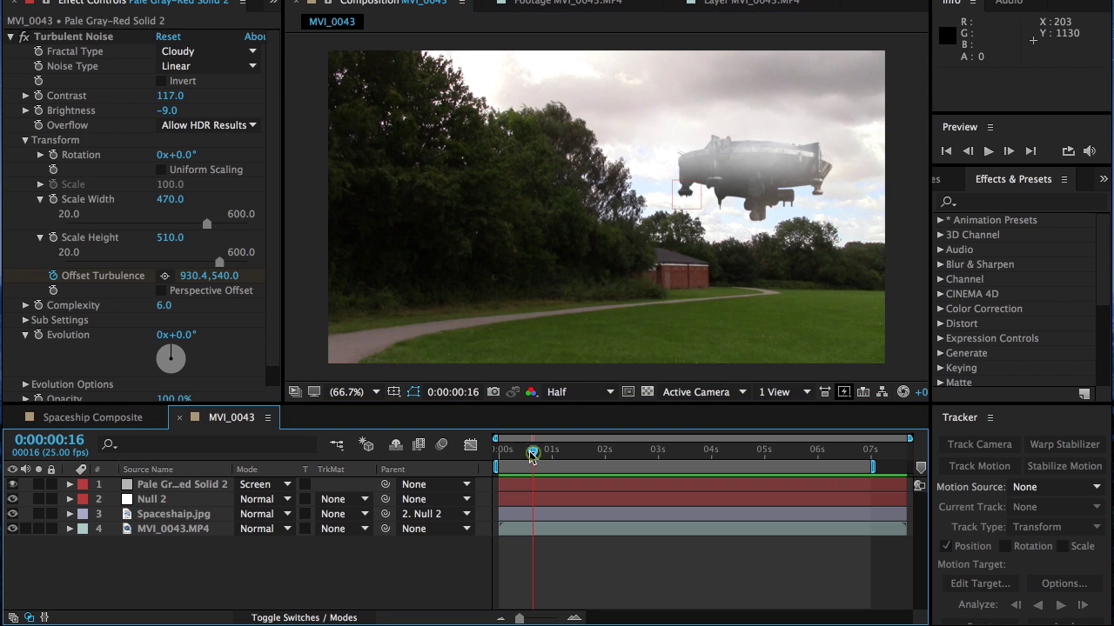
Return to the clip start, select Pale Gray-Red Solid 2 and preview the spaceship composite.
{"action": "left_click_drag", "start_coordinate": [532, 456], "coordinate": [499, 459]}
{"action": "left_click", "coordinate": [674, 485]}
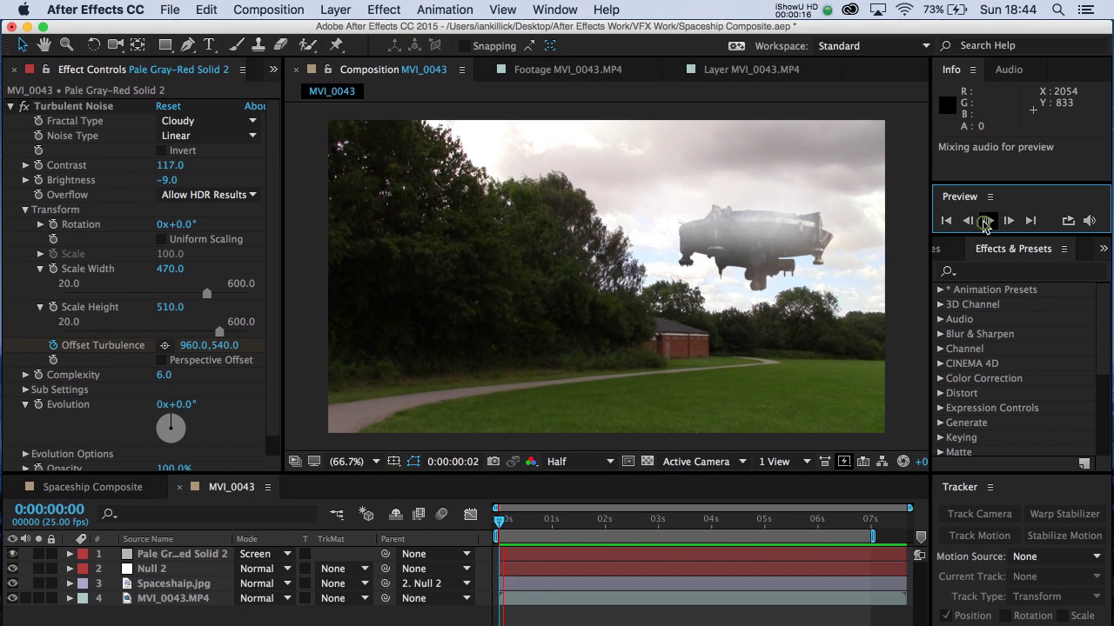
{"action": "left_click", "coordinate": [987, 152]}
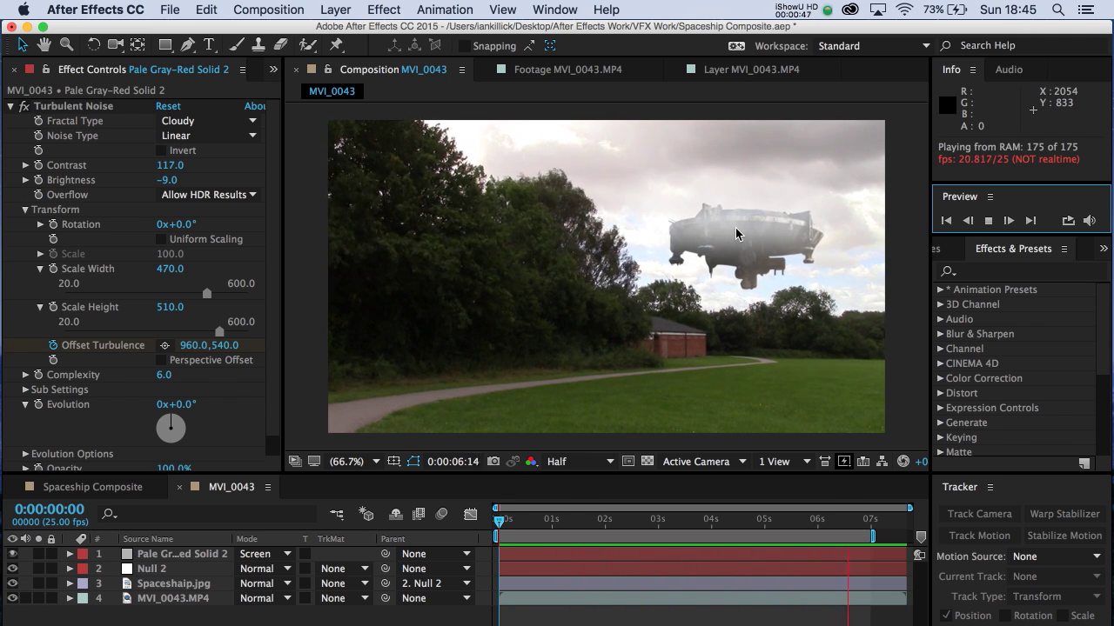
Stop the preview, show the Project panel and select the MVI_0043.MP4 footage.
{"action": "key", "text": "space"}
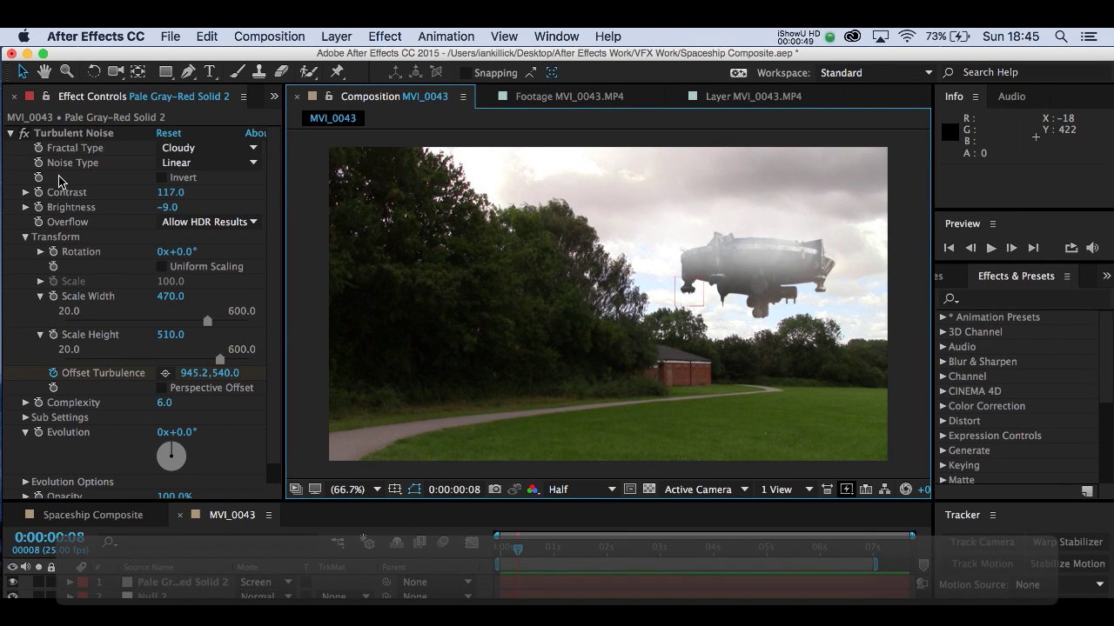
{"action": "left_click", "coordinate": [13, 96]}
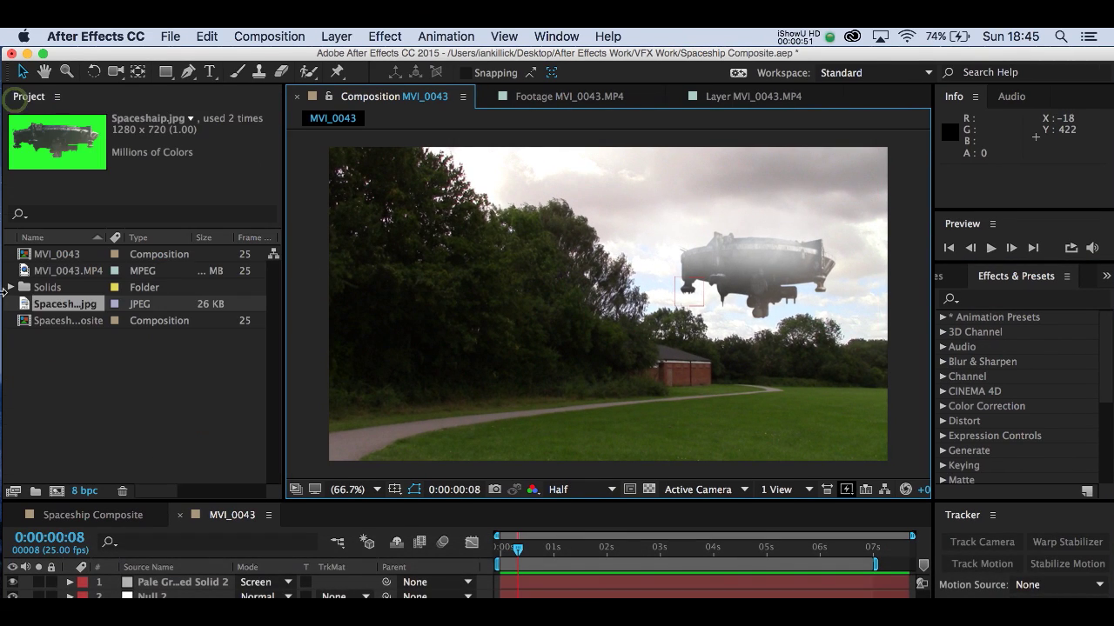
{"action": "left_click", "coordinate": [75, 443]}
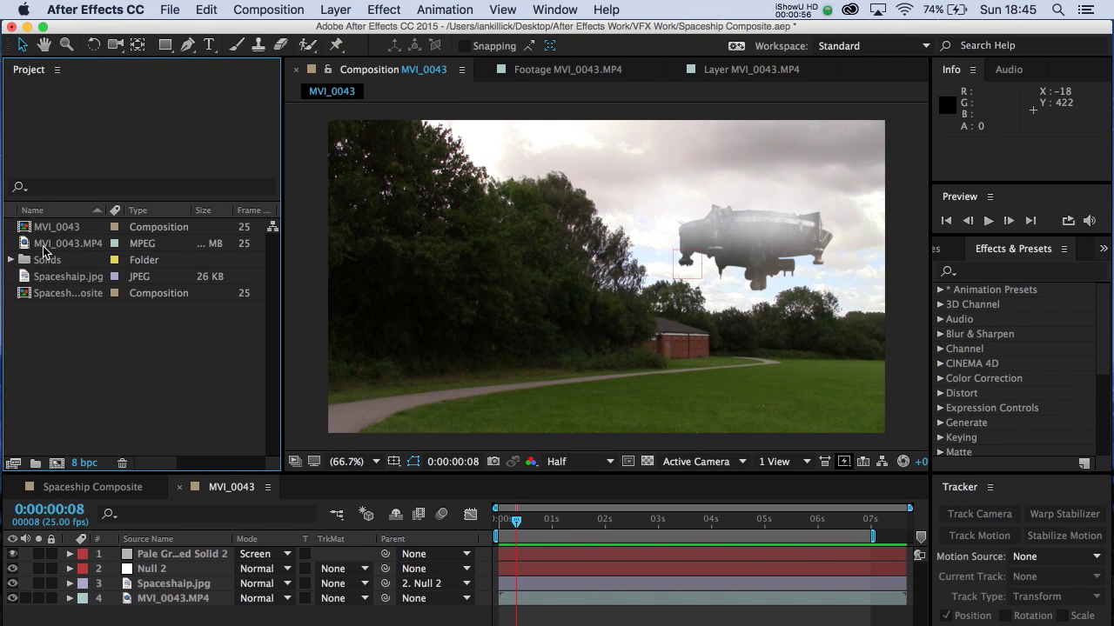
{"action": "left_click", "coordinate": [49, 177]}
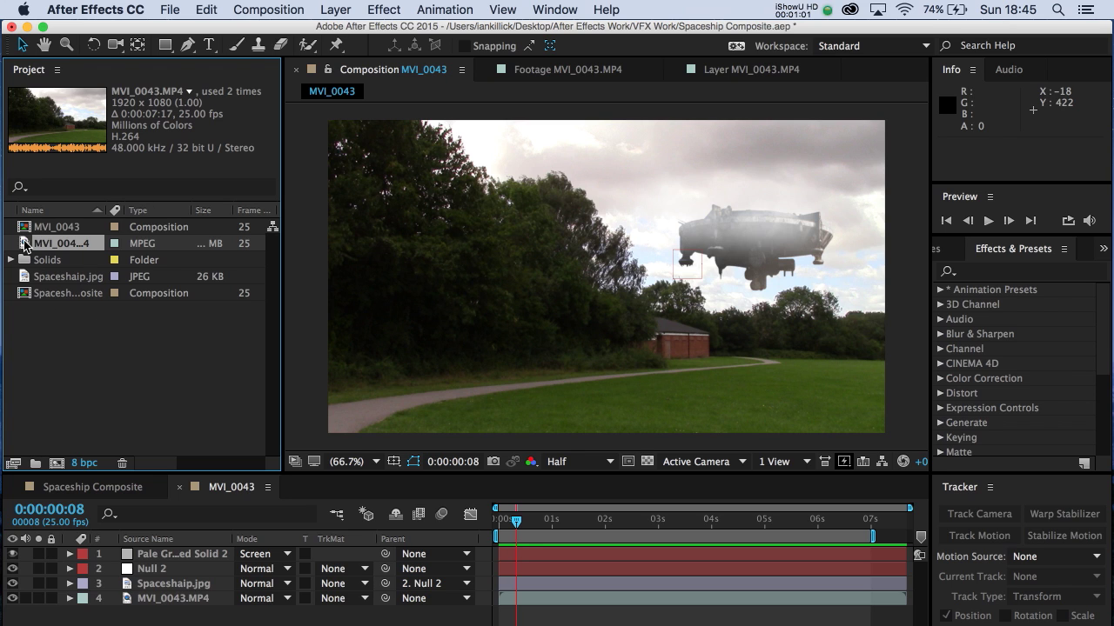
Build composition MVI_0044 from MVI_0043.MP4 and scrub to a later frame.
{"action": "left_click_drag", "start_coordinate": [25, 248], "coordinate": [76, 454]}
{"action": "left_click_drag", "start_coordinate": [76, 386], "coordinate": [57, 397]}
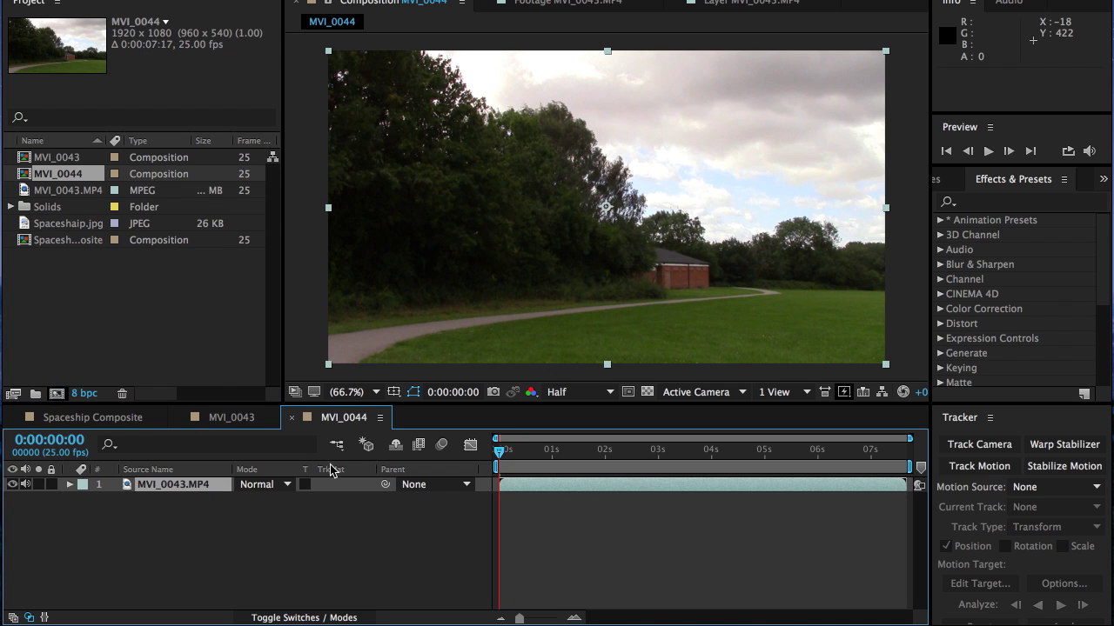
{"action": "left_click_drag", "start_coordinate": [500, 458], "coordinate": [473, 485]}
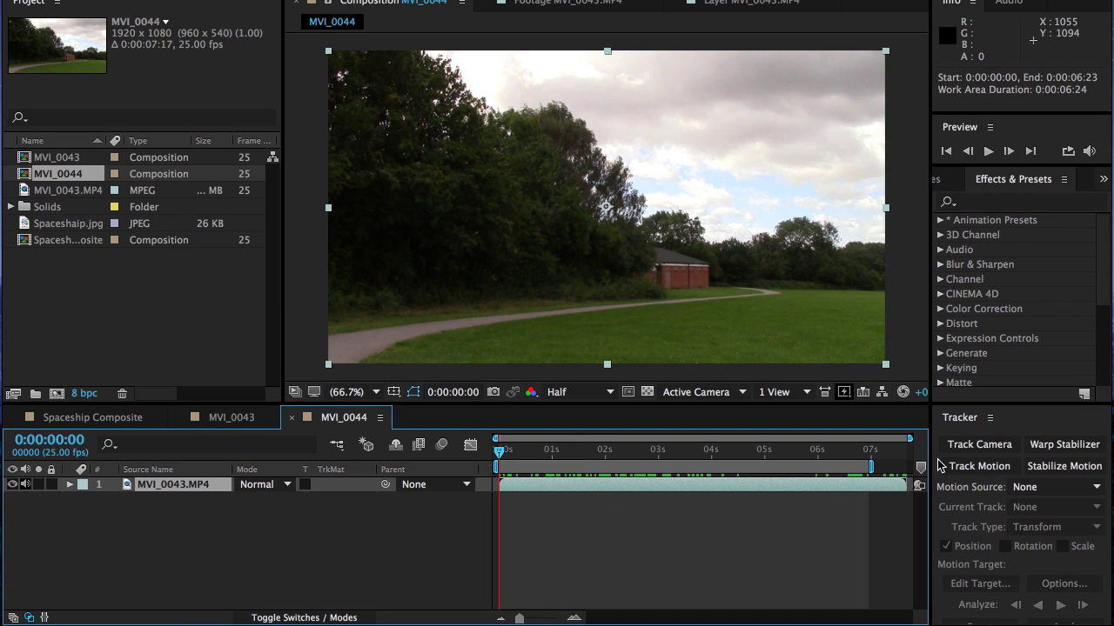
{"action": "left_click", "coordinate": [1009, 426]}
{"action": "left_click", "coordinate": [995, 423]}
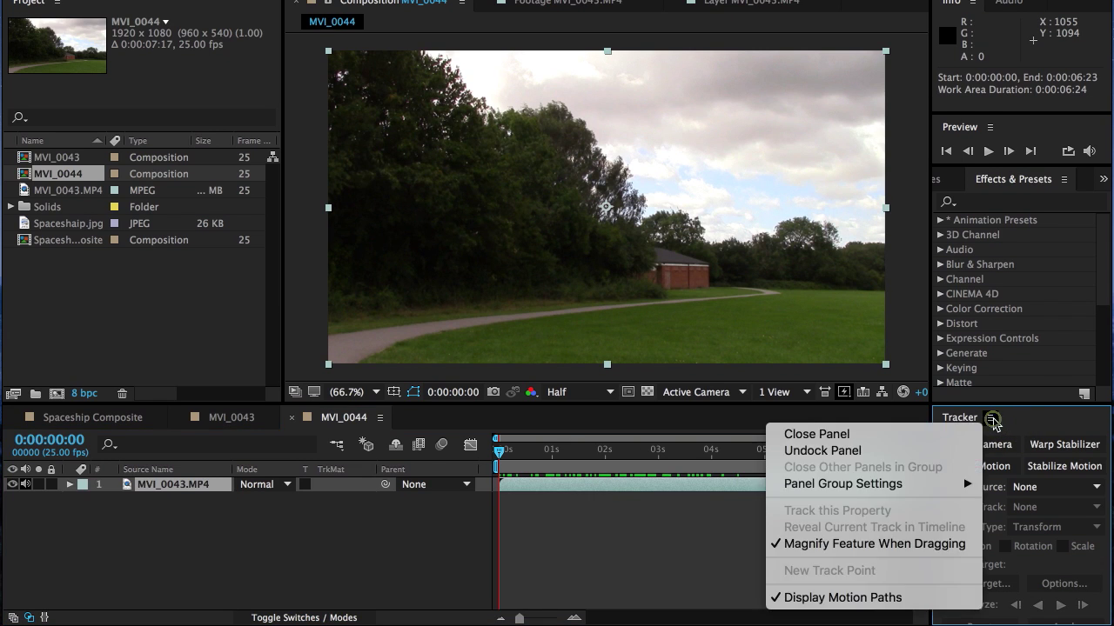
{"action": "left_click", "coordinate": [880, 435]}
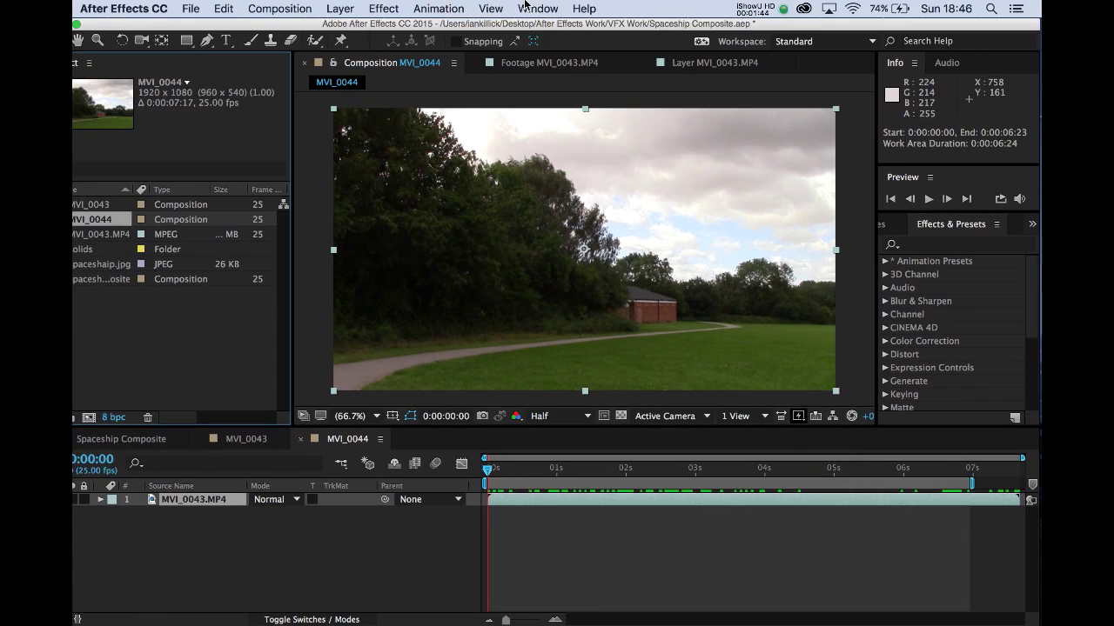
{"action": "left_click", "coordinate": [538, 8]}
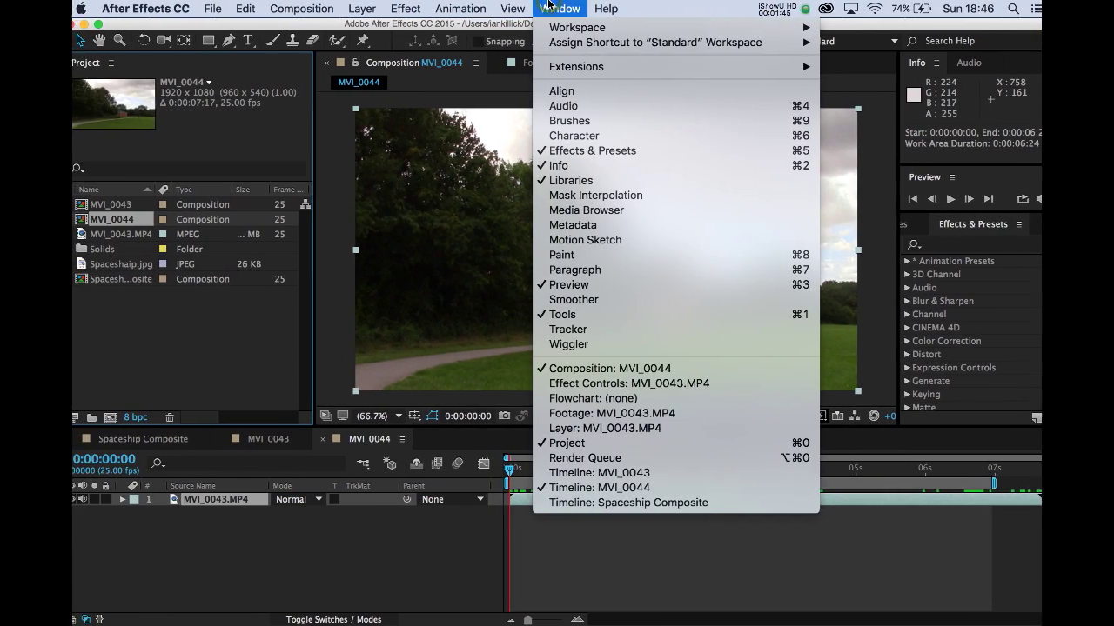
{"action": "left_click", "coordinate": [546, 331]}
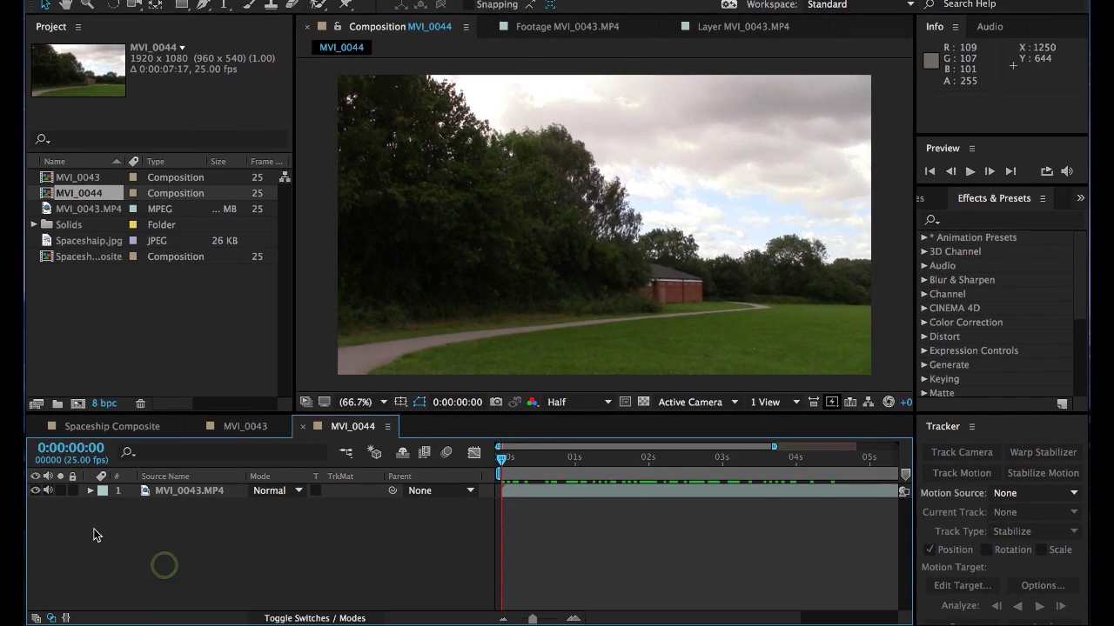
Start Track Motion on the MVI_0043.MP4 layer, creating Tracker 1 with Track Point 1.
{"action": "left_click", "coordinate": [171, 493]}
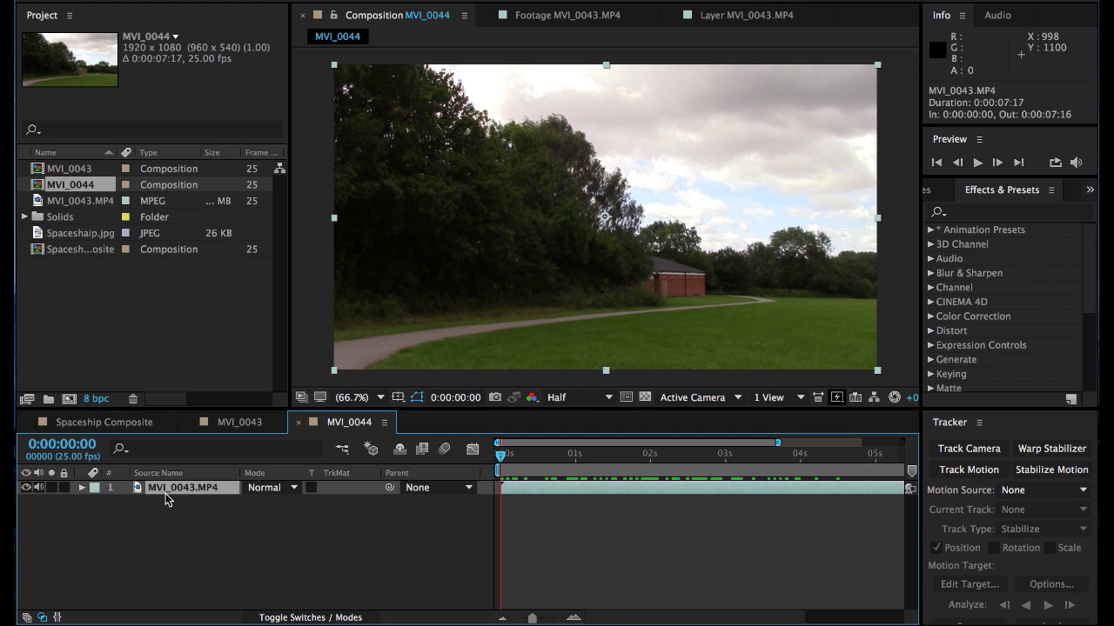
{"action": "left_click", "coordinate": [966, 470]}
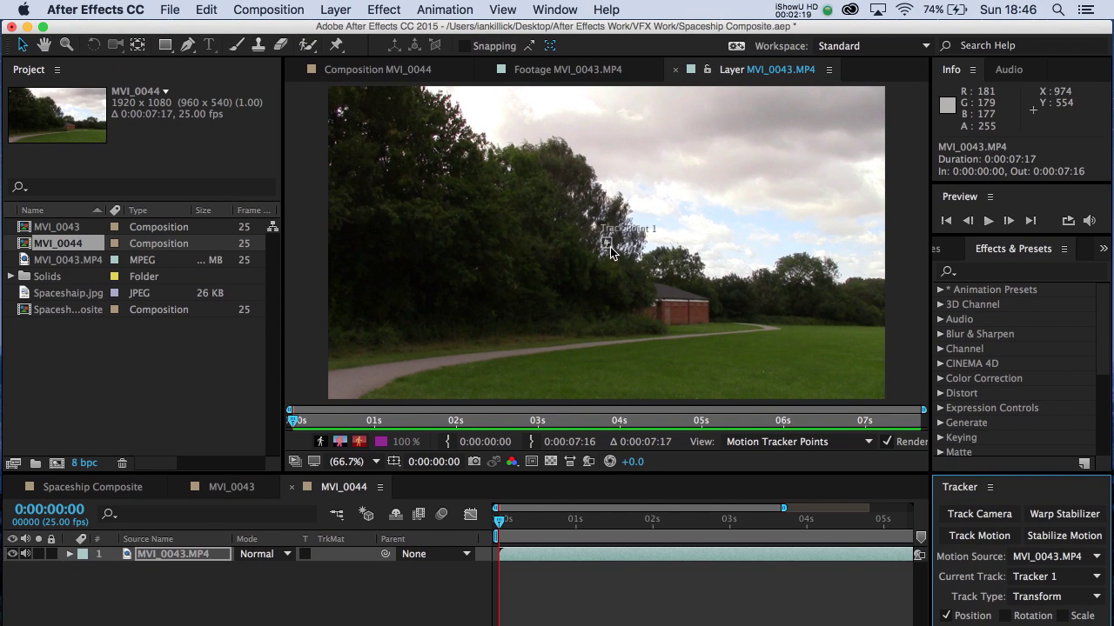
Enlarge Track Point 1's search region and feature box.
{"action": "left_click", "coordinate": [612, 252]}
{"action": "left_click_drag", "start_coordinate": [621, 261], "coordinate": [633, 274]}
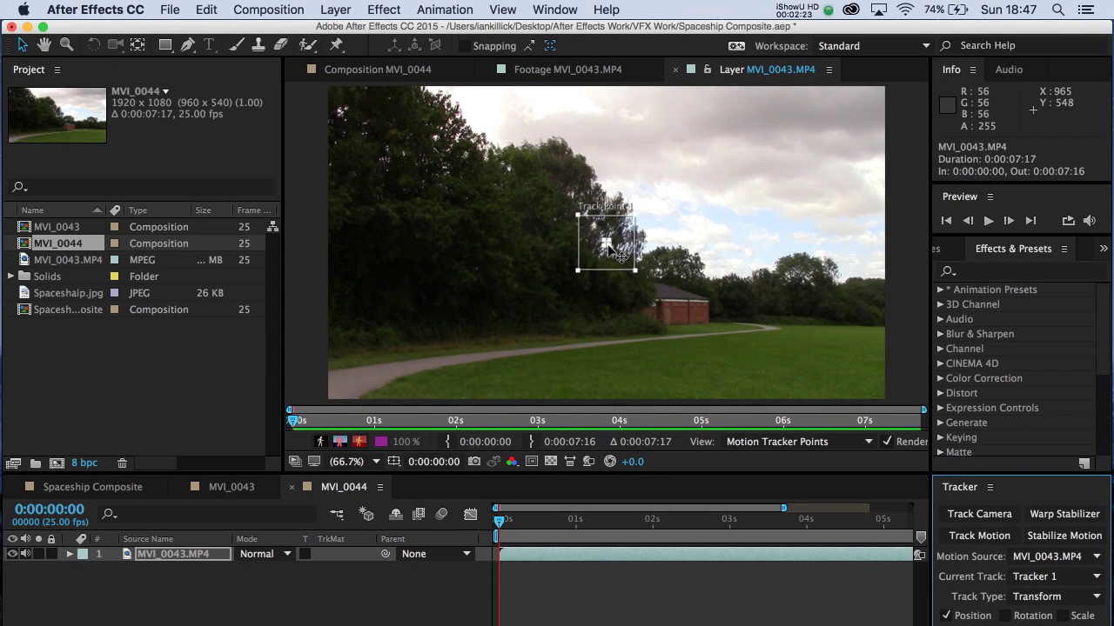
{"action": "left_click_drag", "start_coordinate": [611, 248], "coordinate": [625, 265]}
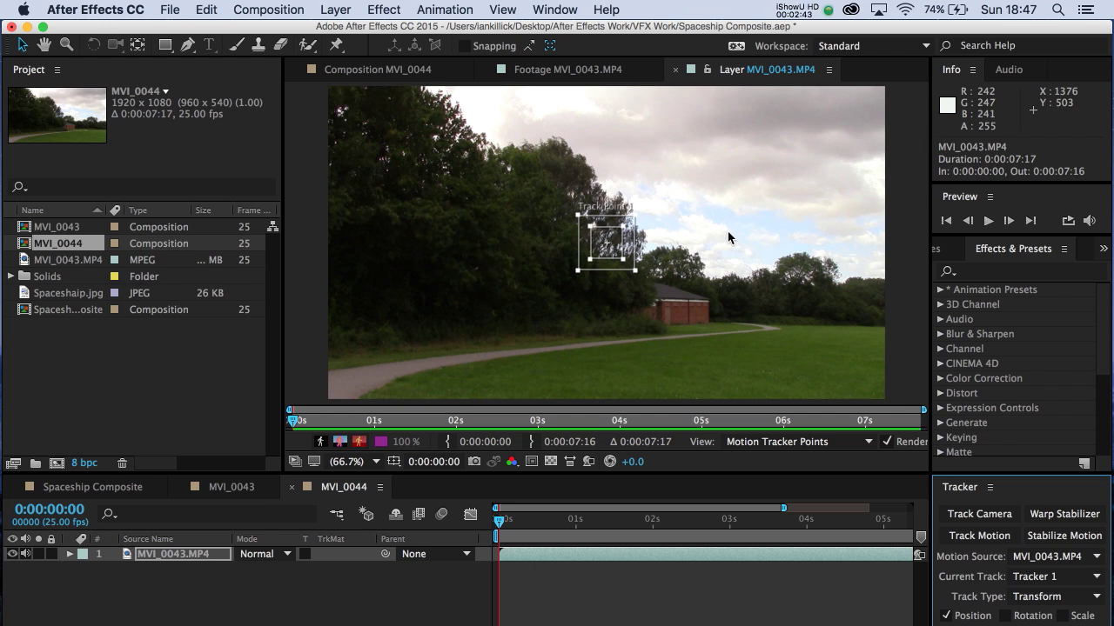
Move Track Point 1 onto the treetop edge against the sky and enlarge the timeline area.
{"action": "left_click", "coordinate": [614, 259]}
{"action": "left_click_drag", "start_coordinate": [614, 259], "coordinate": [674, 225]}
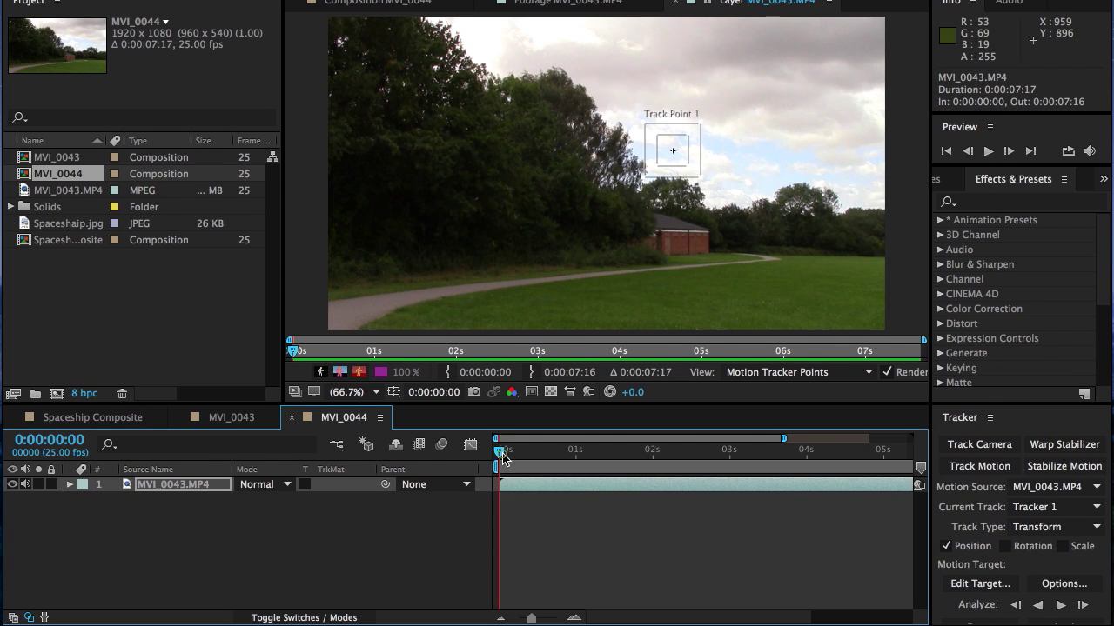
{"action": "mouse_move", "coordinate": [503, 460]}
{"action": "left_mouse_down"}
{"action": "mouse_move", "coordinate": [530, 455]}
{"action": "mouse_move", "coordinate": [491, 460]}
{"action": "left_mouse_up"}
{"action": "left_click_drag", "start_coordinate": [972, 403], "coordinate": [964, 372]}
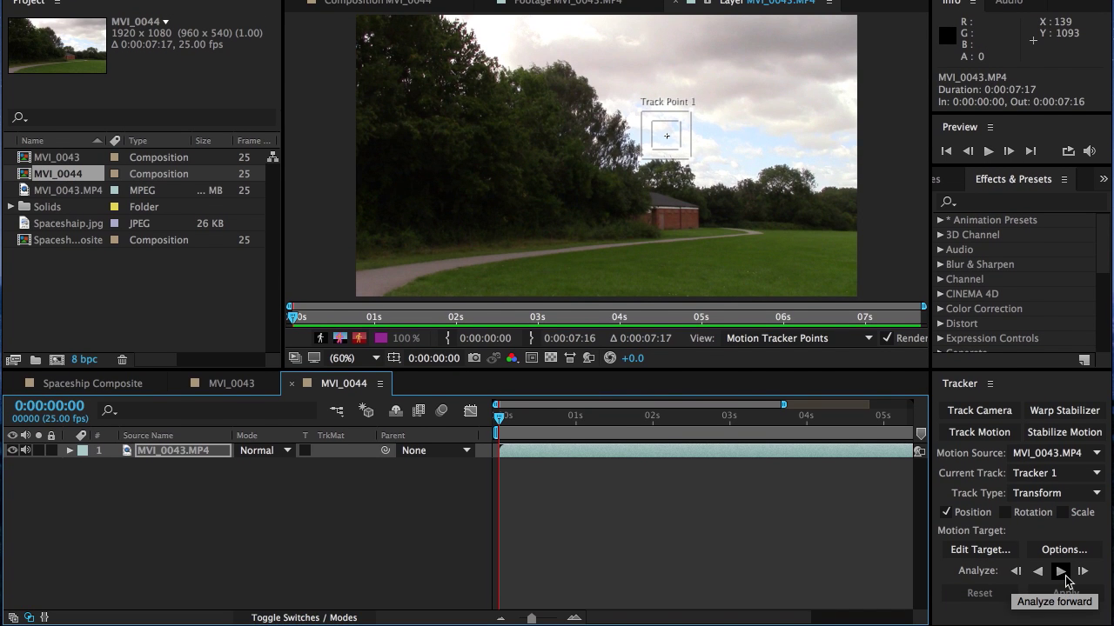
Analyze Track Point 1 forward through the clip, then check it at 0:00:02:15.
{"action": "left_click", "coordinate": [1063, 574]}
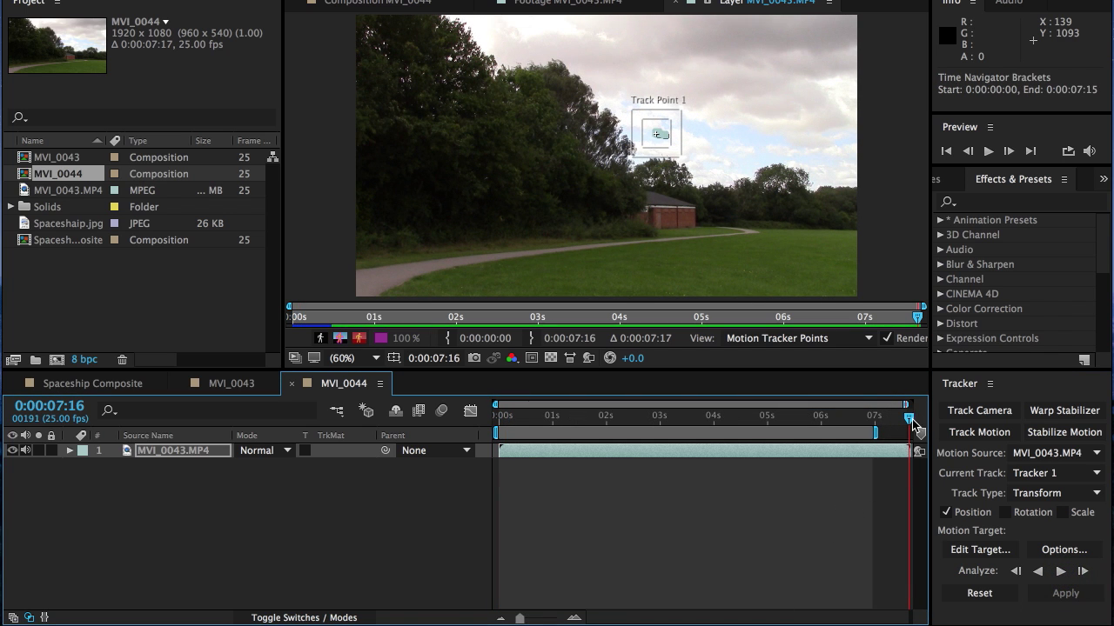
{"action": "left_click_drag", "start_coordinate": [913, 427], "coordinate": [496, 435]}
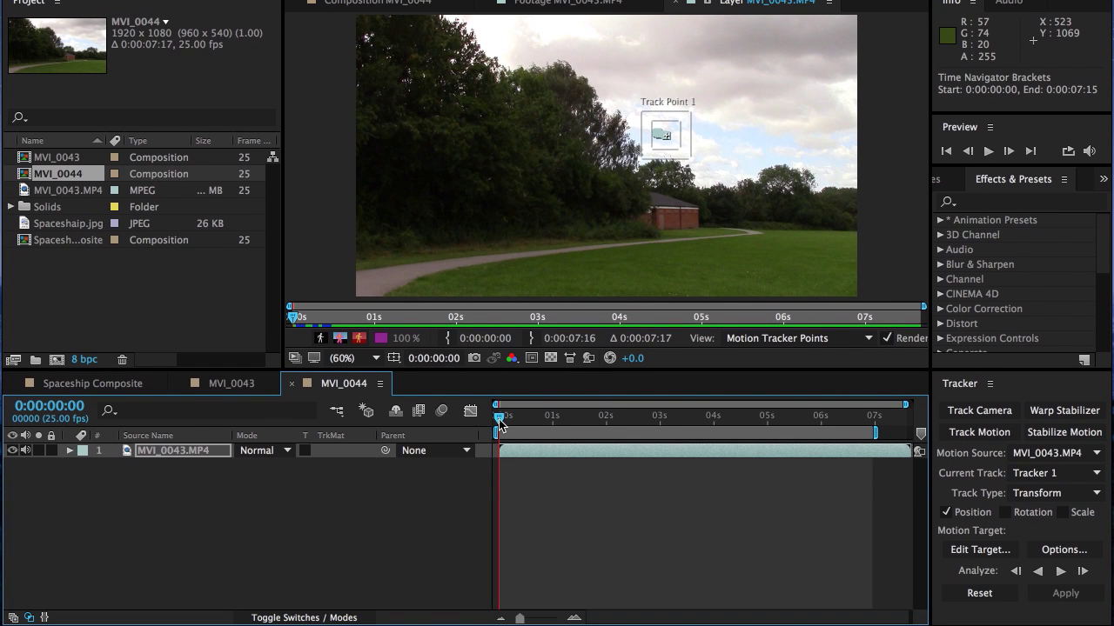
{"action": "left_click_drag", "start_coordinate": [502, 423], "coordinate": [476, 457]}
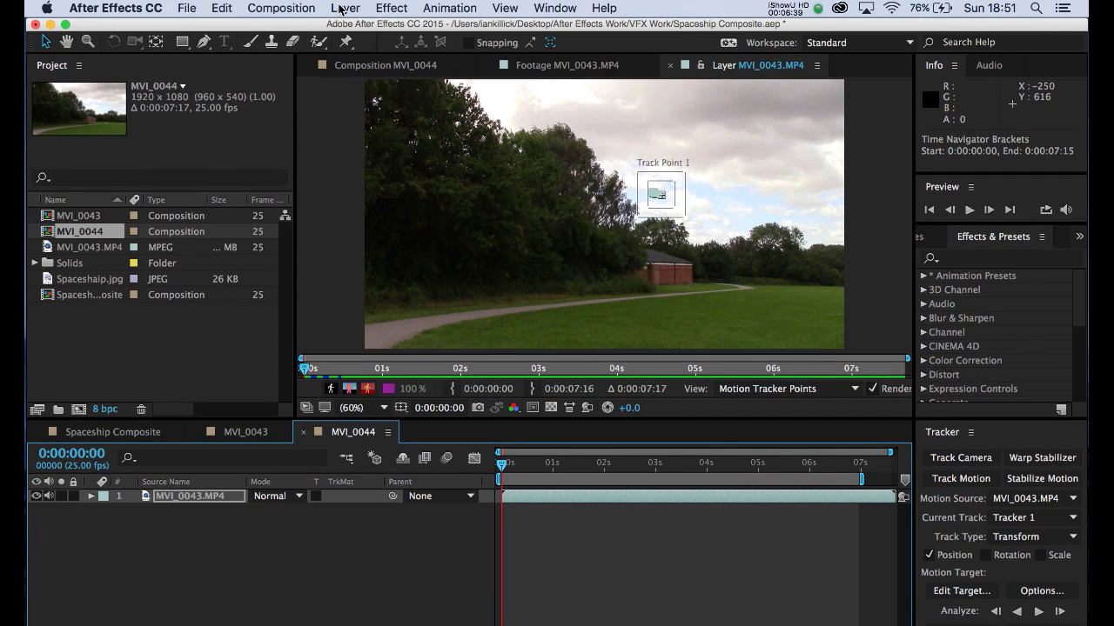
Add a Null Object layer, Null 3, above MVI_0043.MP4 and select it.
{"action": "left_click", "coordinate": [342, 8]}
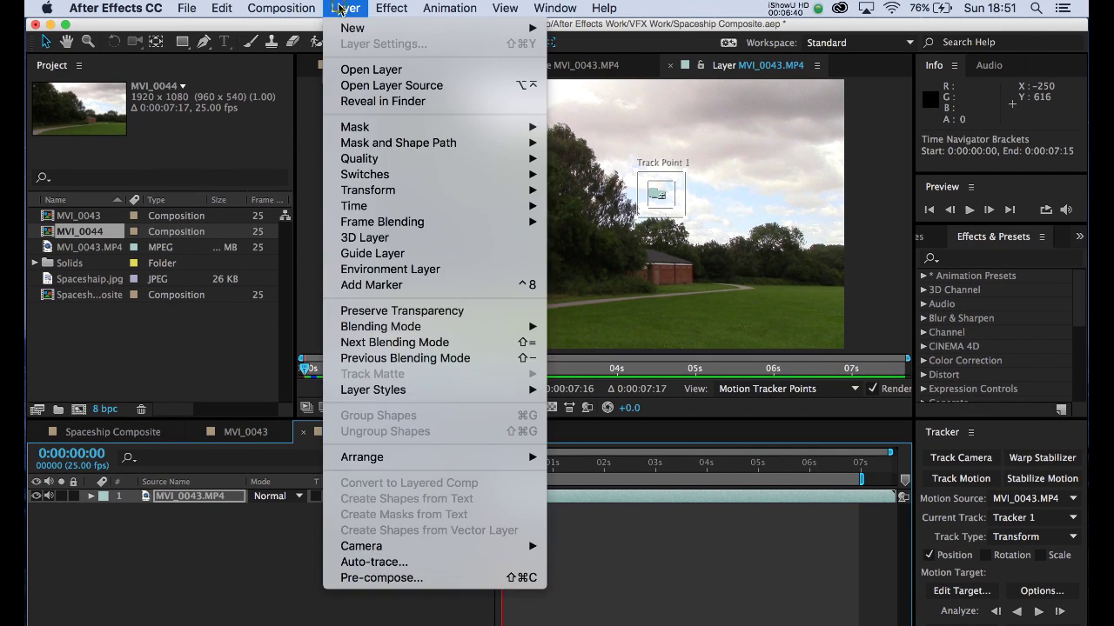
{"action": "mouse_move", "coordinate": [352, 28]}
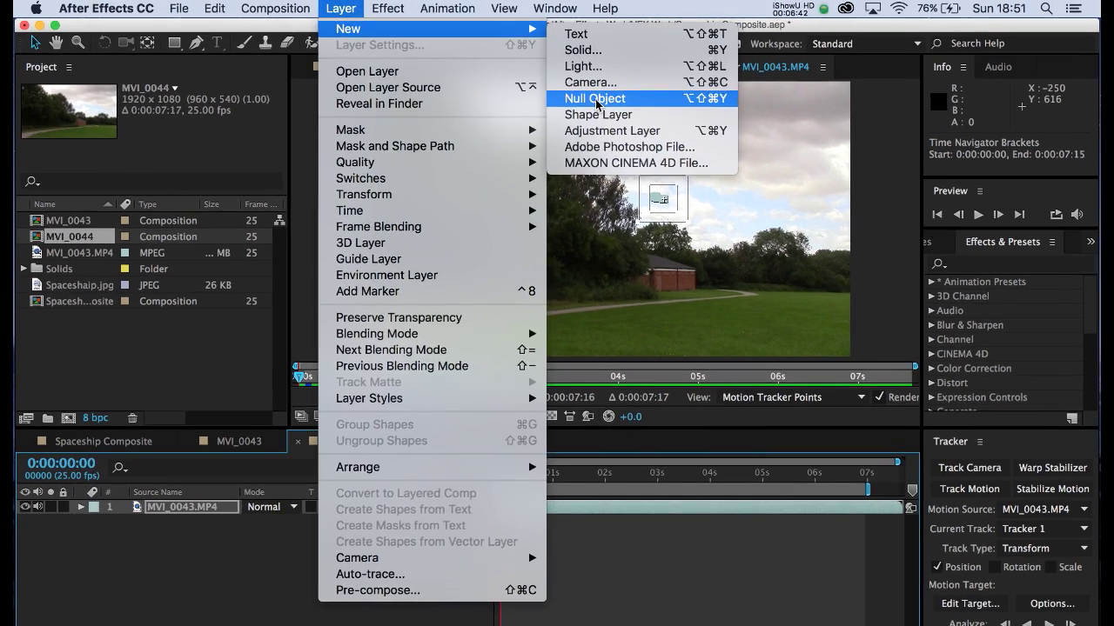
{"action": "left_click", "coordinate": [594, 96]}
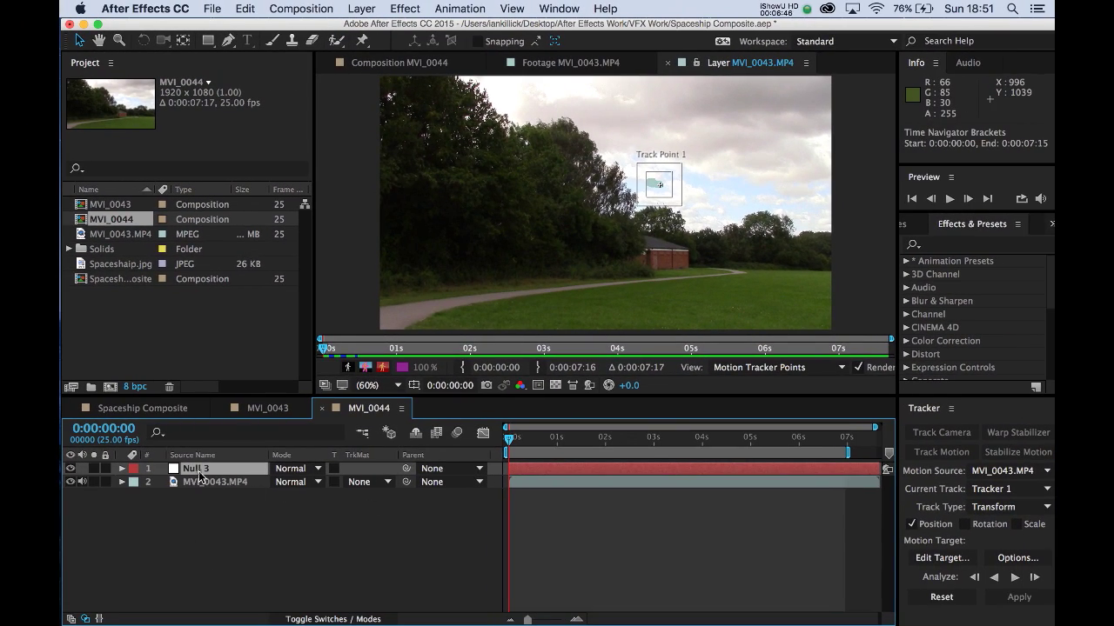
{"action": "left_click", "coordinate": [201, 471]}
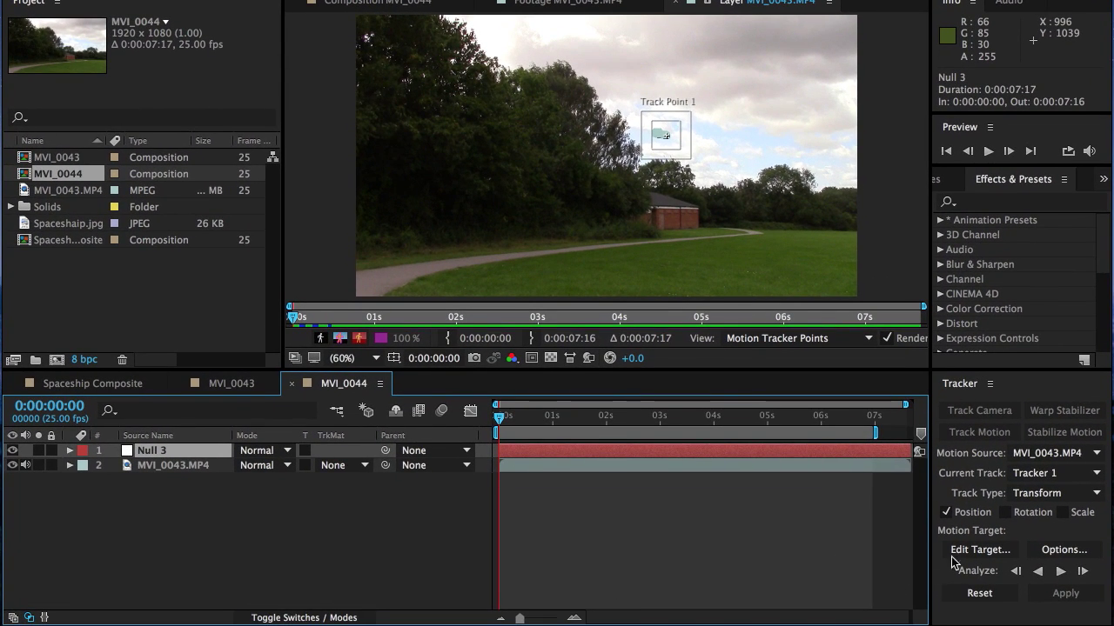
Set Tracker 1's motion target to the layer 1. Null 3.
{"action": "left_click", "coordinate": [978, 550]}
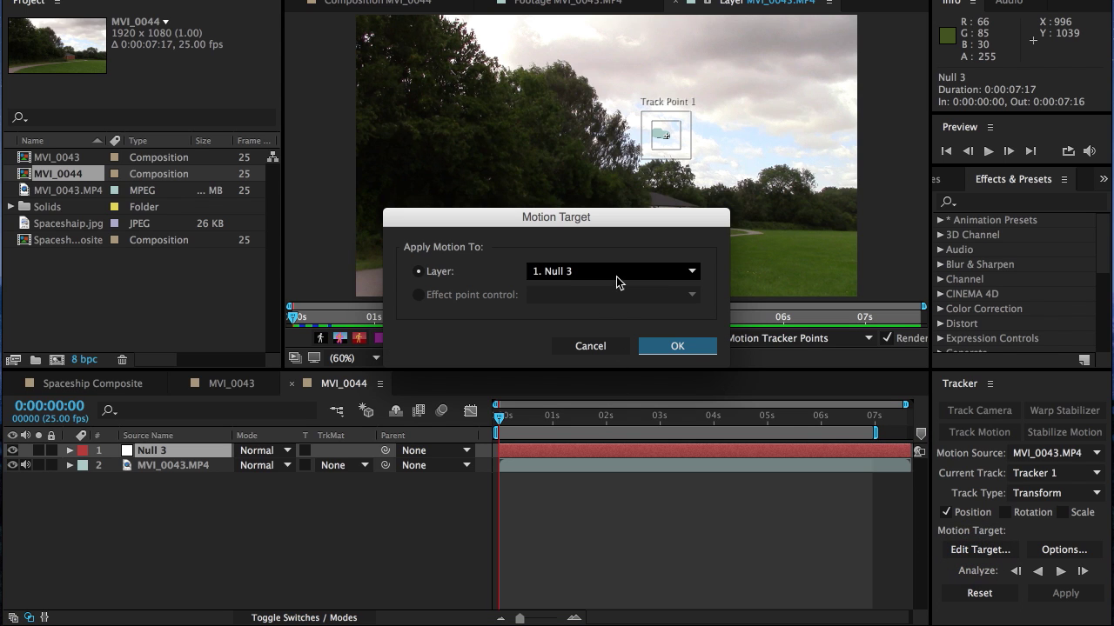
{"action": "left_click", "coordinate": [617, 281]}
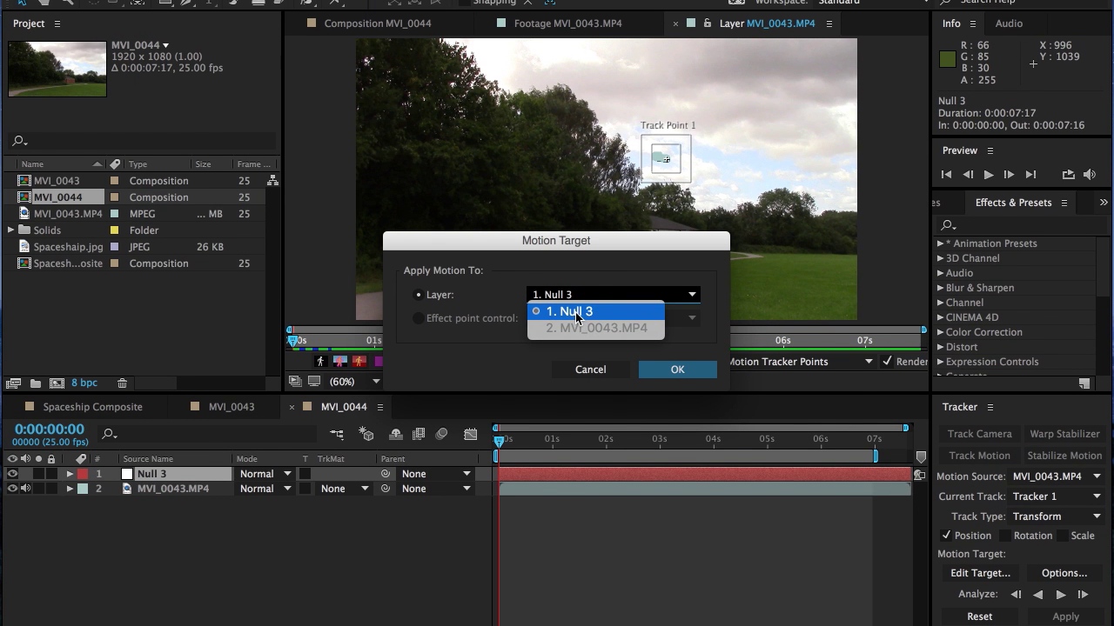
{"action": "left_click", "coordinate": [575, 310]}
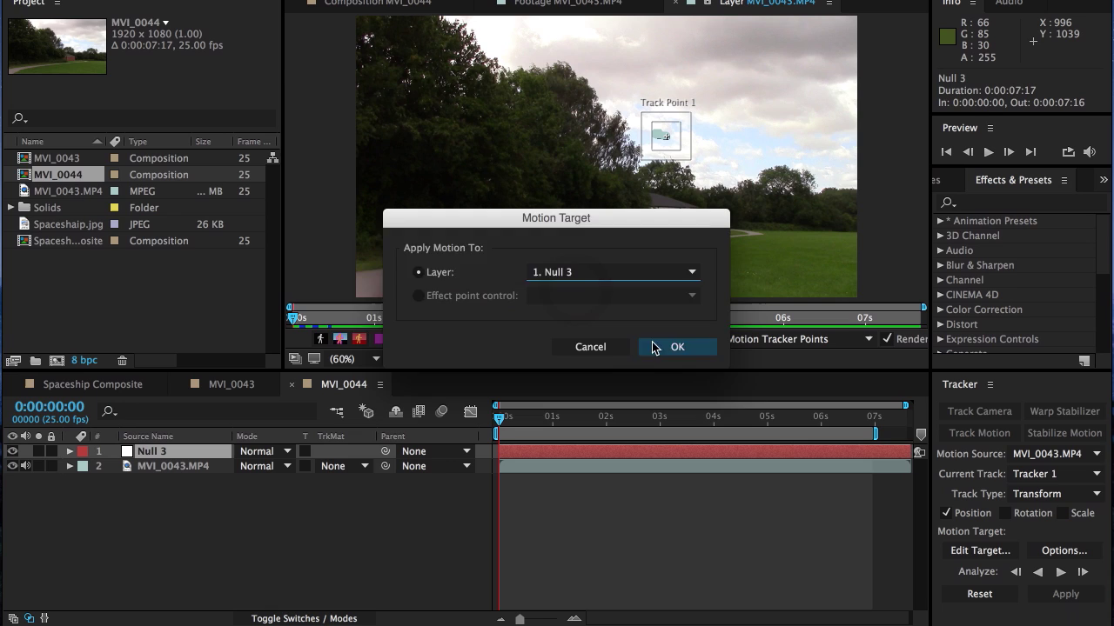
{"action": "left_click", "coordinate": [670, 355]}
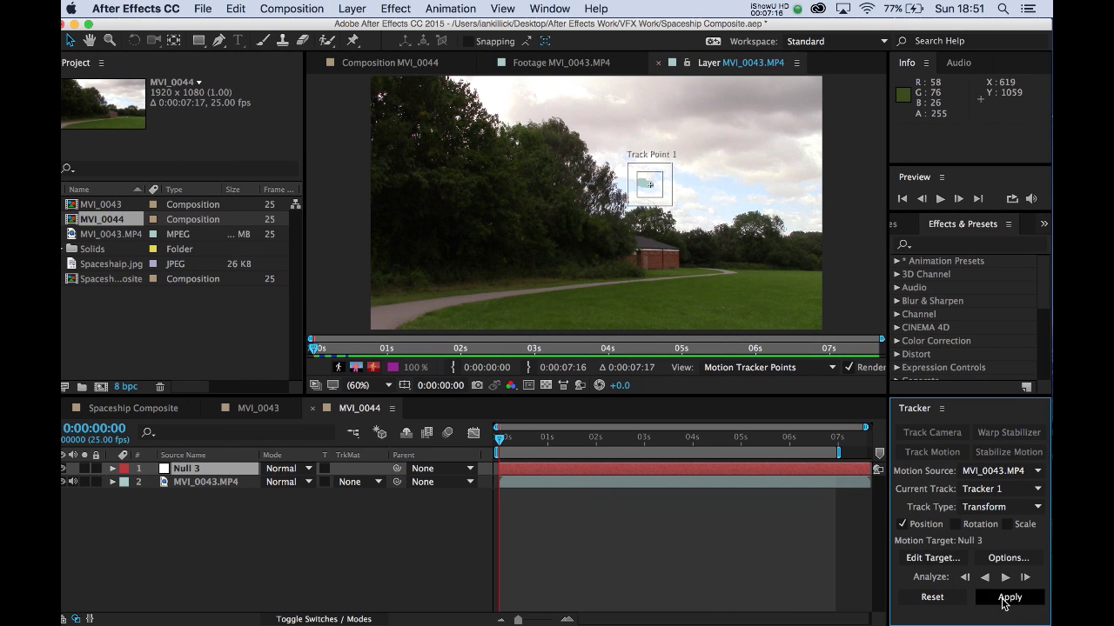
Apply the track data to Null 3 with Apply Dimensions set to X and Y.
{"action": "left_click", "coordinate": [1007, 597]}
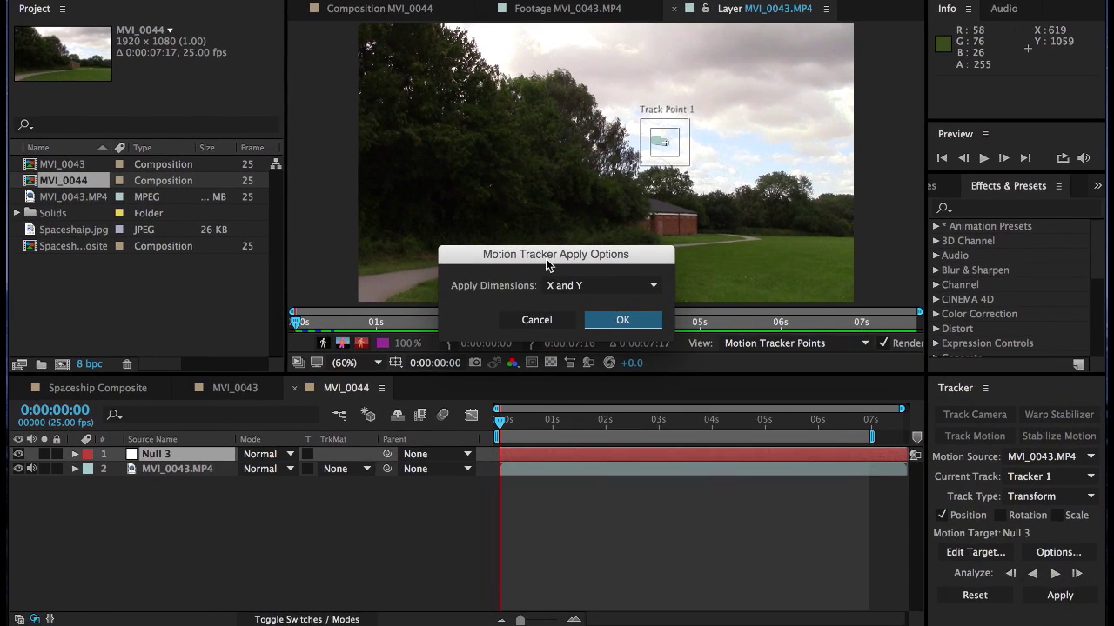
{"action": "left_click_drag", "start_coordinate": [548, 265], "coordinate": [585, 209]}
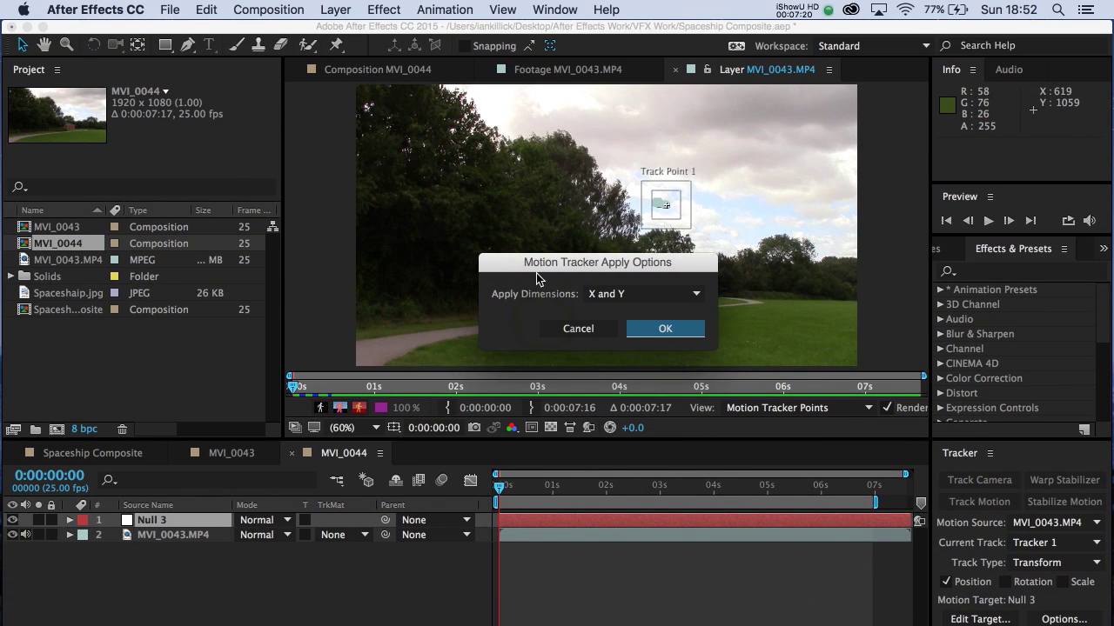
{"action": "left_click", "coordinate": [599, 294]}
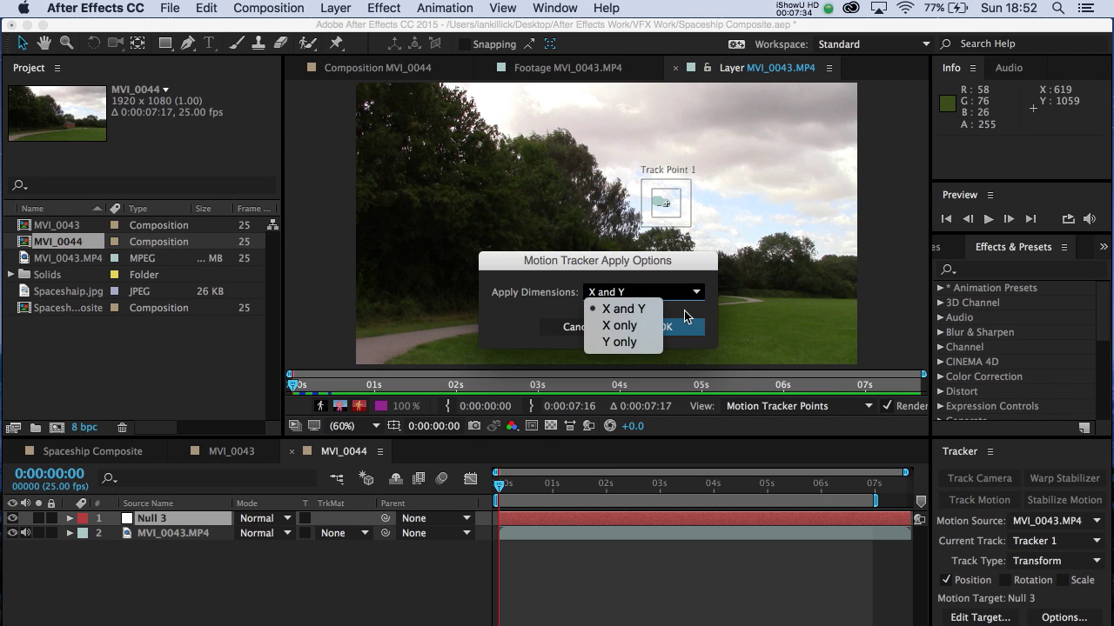
{"action": "left_click", "coordinate": [684, 317]}
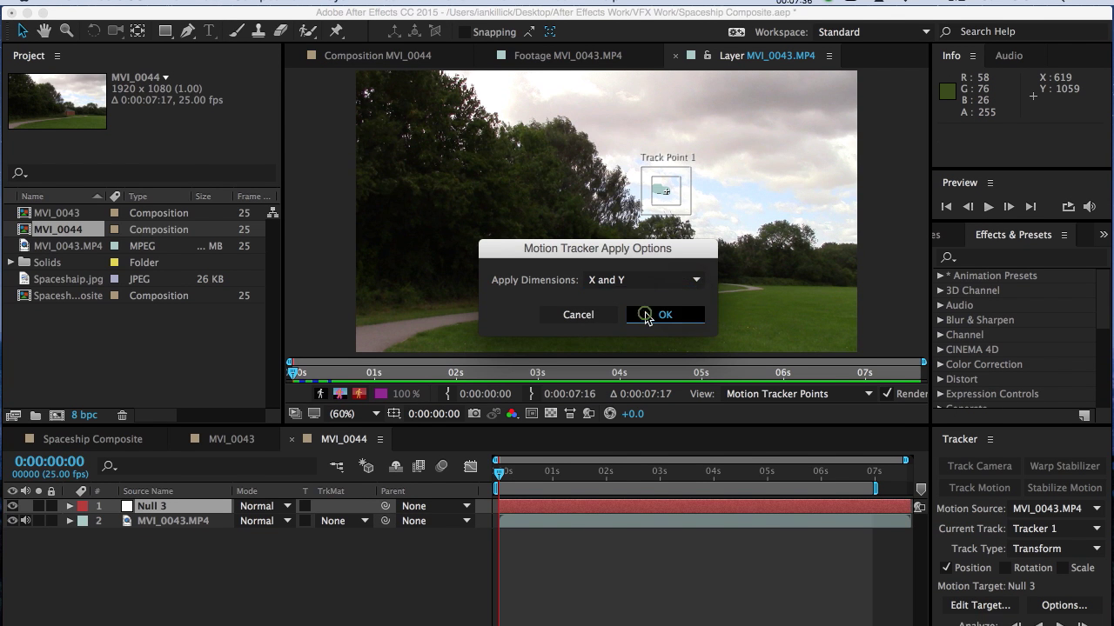
{"action": "left_click", "coordinate": [654, 329]}
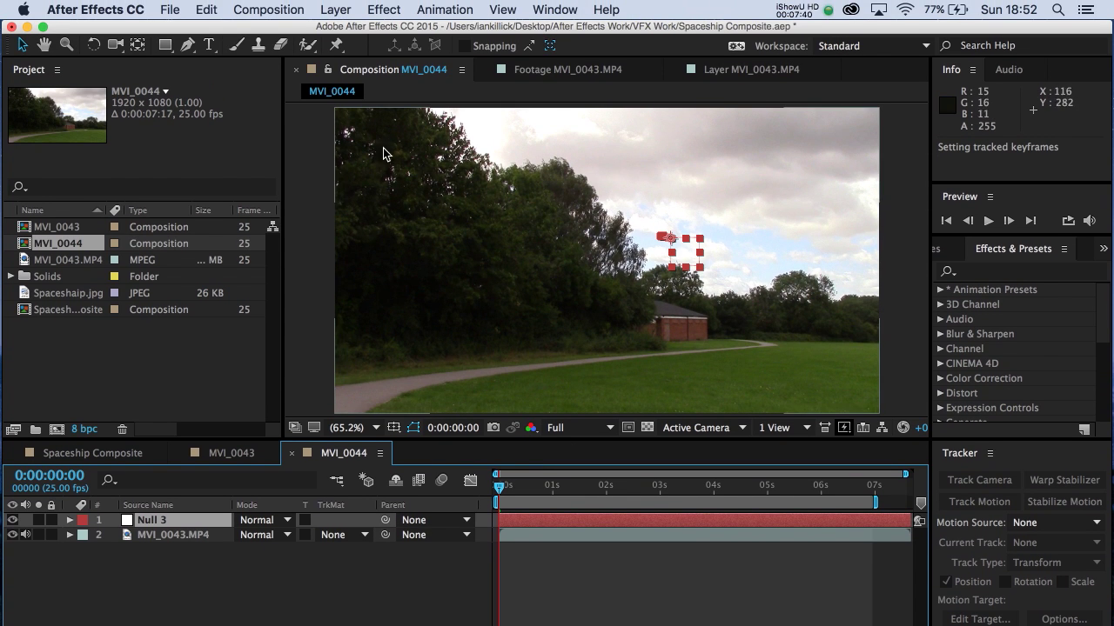
Check the track point in the footage layer view, then scrub MVI_0044 to verify Null 3's motion.
{"action": "left_click", "coordinate": [728, 76]}
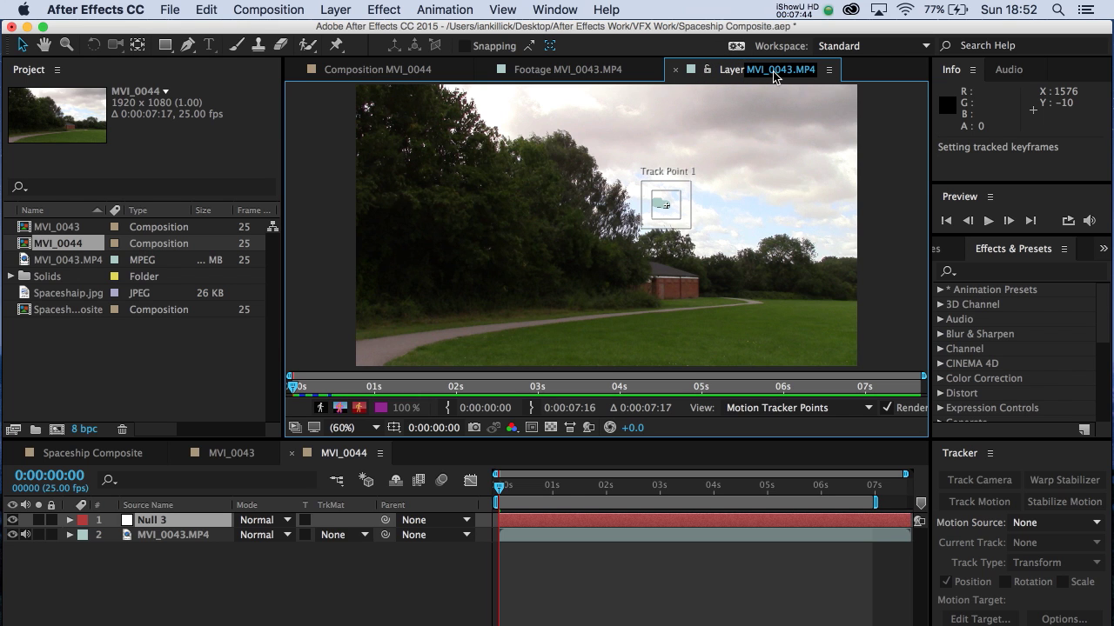
{"action": "left_click", "coordinate": [338, 70]}
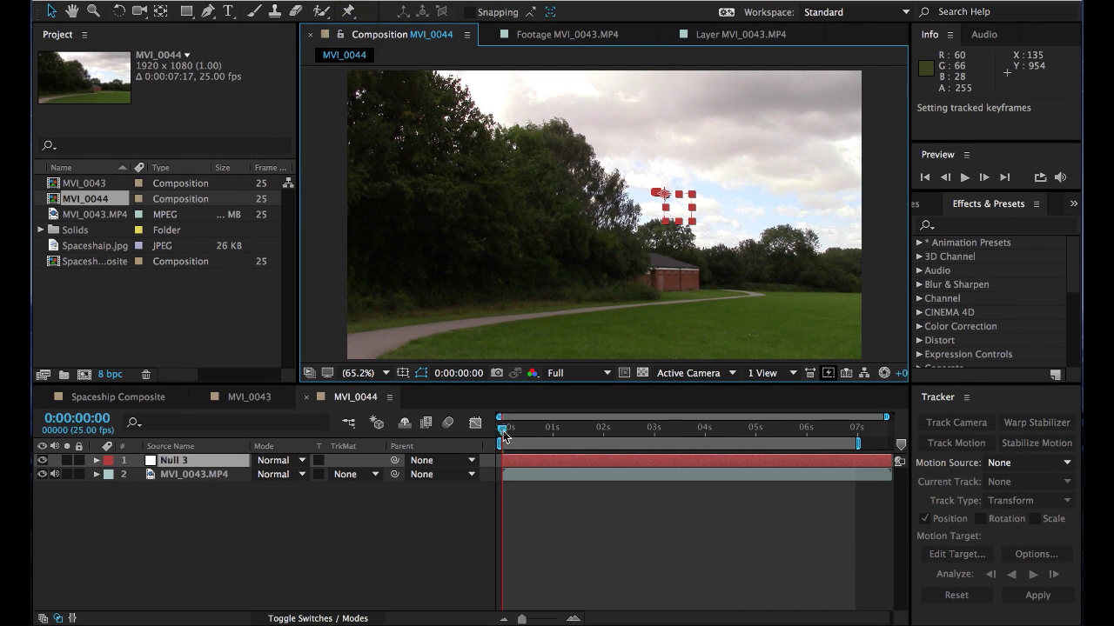
{"action": "left_click_drag", "start_coordinate": [503, 462], "coordinate": [855, 441]}
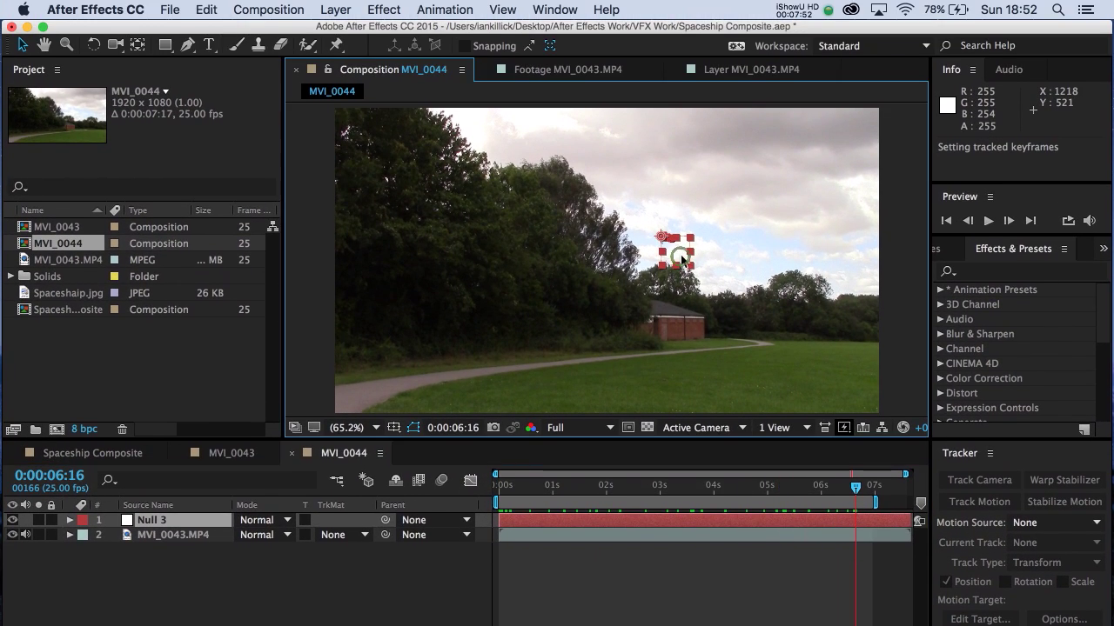
{"action": "left_click", "coordinate": [679, 193]}
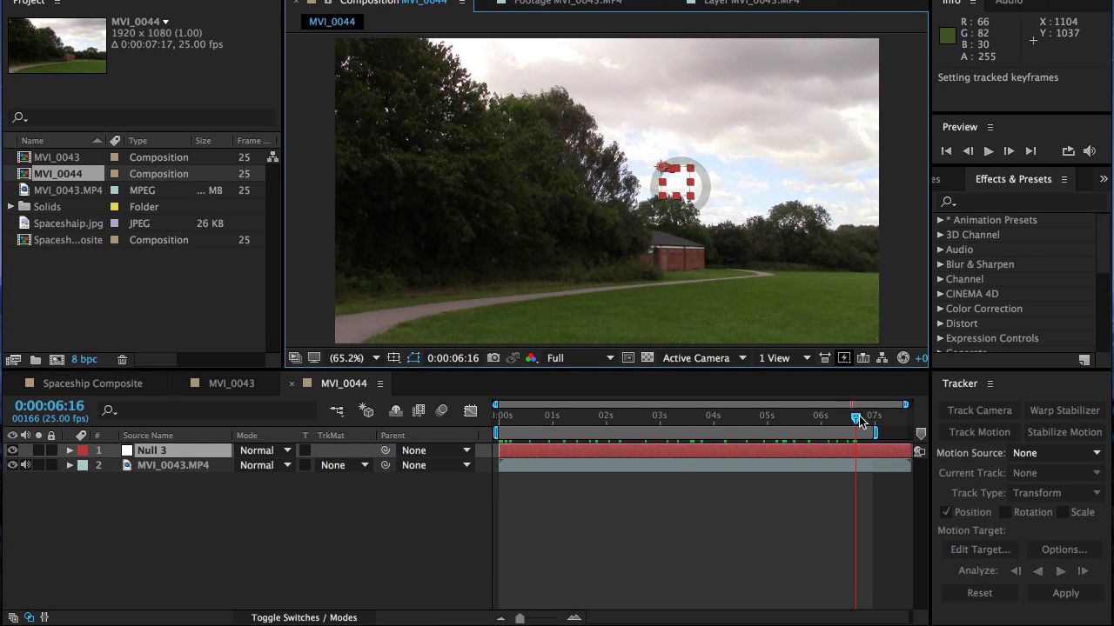
{"action": "left_click_drag", "start_coordinate": [856, 457], "coordinate": [569, 462]}
{"action": "left_click_drag", "start_coordinate": [569, 422], "coordinate": [490, 455]}
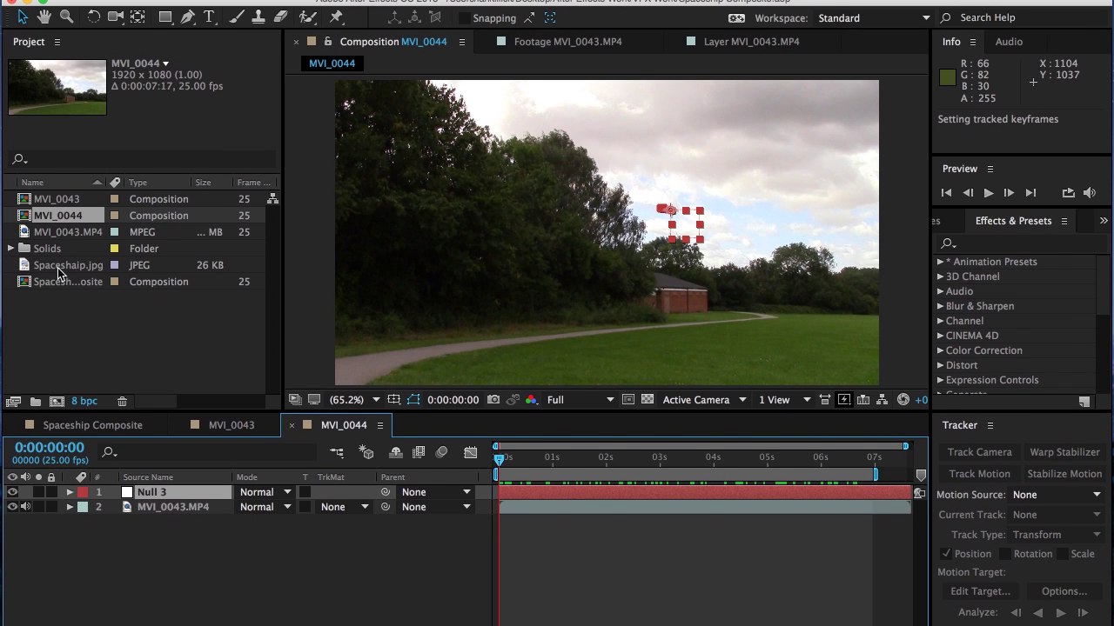
Place the spaceship image as the top layer above Null 3 in MVI_0044.
{"action": "left_click", "coordinate": [58, 225]}
{"action": "left_click_drag", "start_coordinate": [57, 298], "coordinate": [172, 515]}
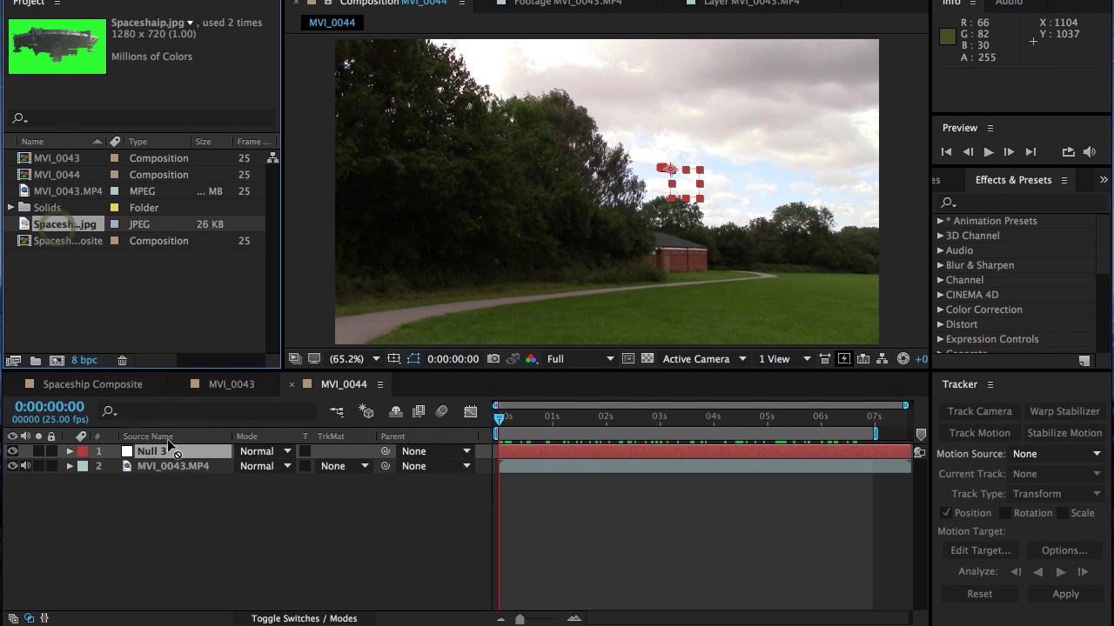
{"action": "left_click_drag", "start_coordinate": [171, 447], "coordinate": [177, 458]}
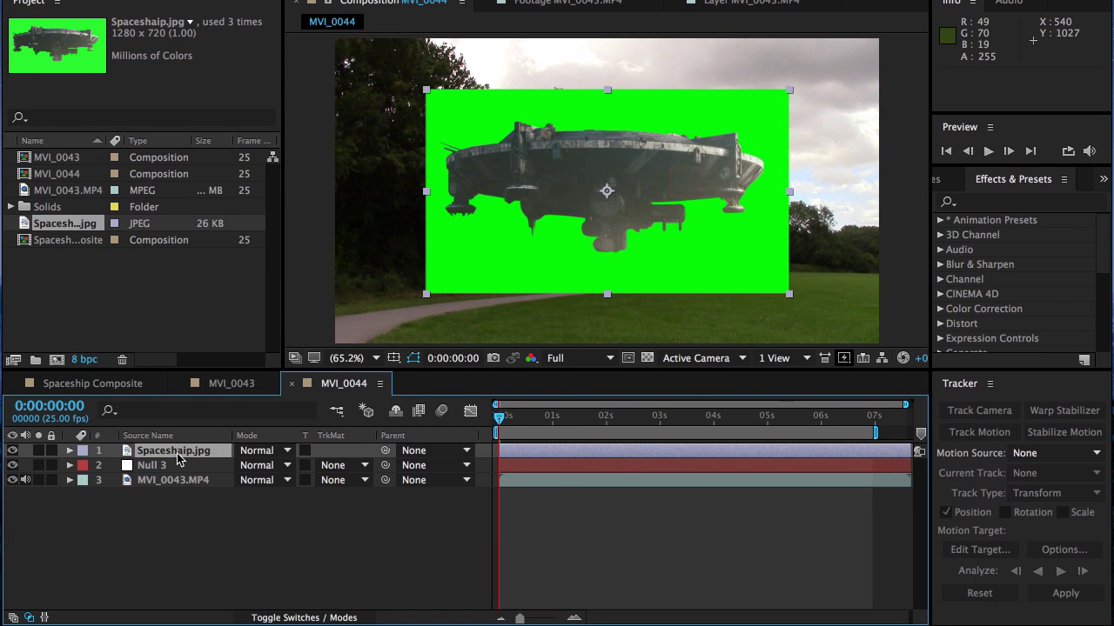
Rename the layer from Spaceshaip.jpg to Spaceship.jpg.
{"action": "left_click", "coordinate": [177, 453]}
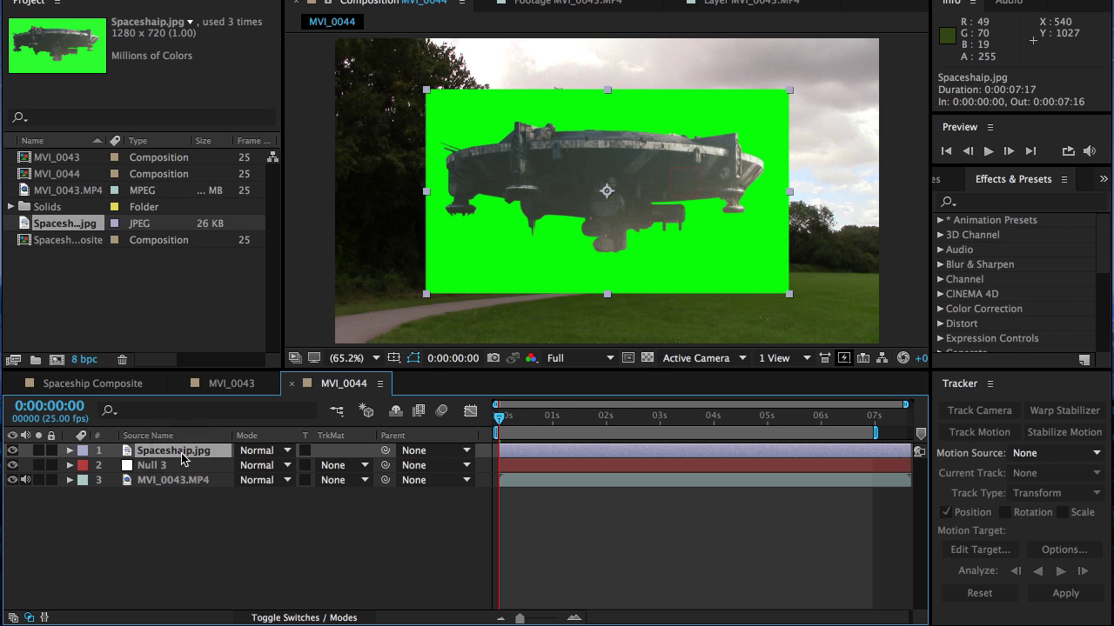
{"action": "key", "text": "Return"}
{"action": "left_click", "coordinate": [183, 450]}
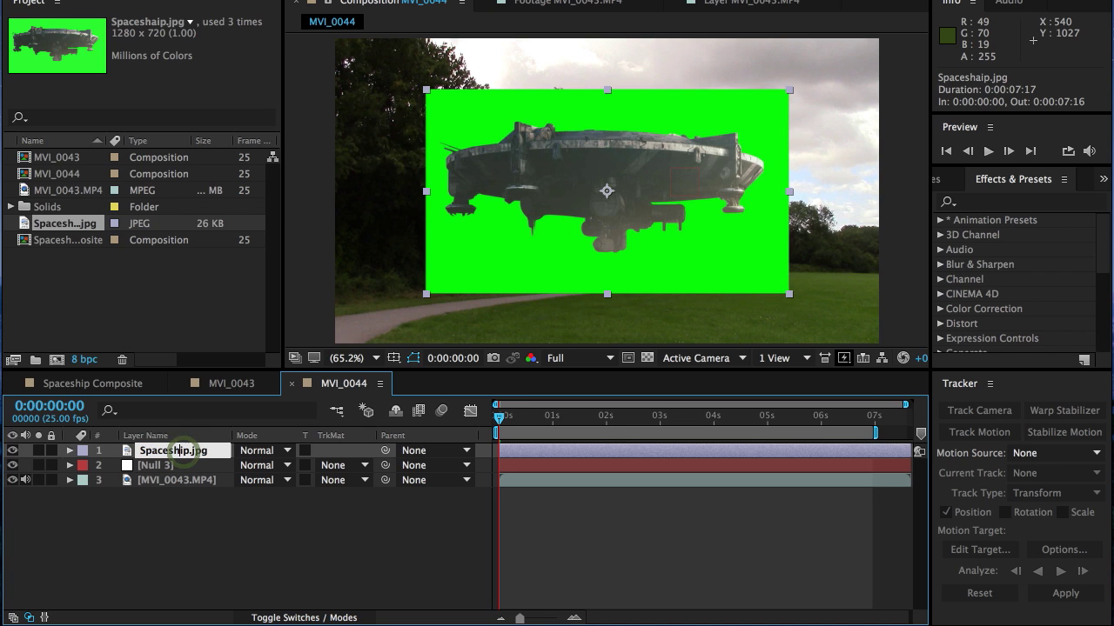
{"action": "key", "text": "BackSpace"}
{"action": "left_click", "coordinate": [179, 527]}
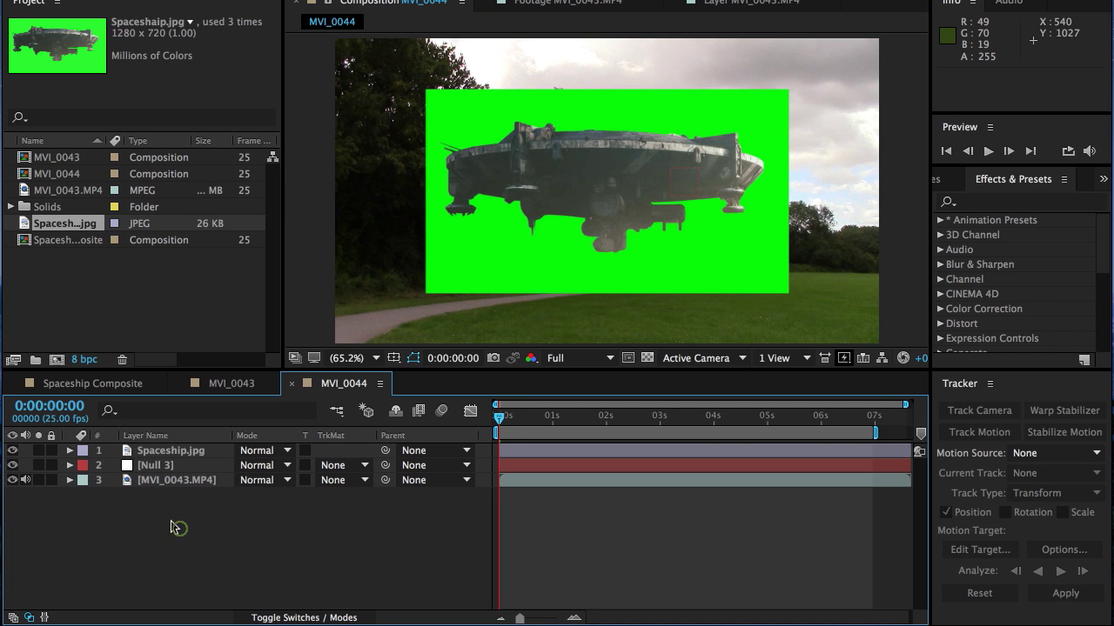
{"action": "left_click", "coordinate": [158, 453]}
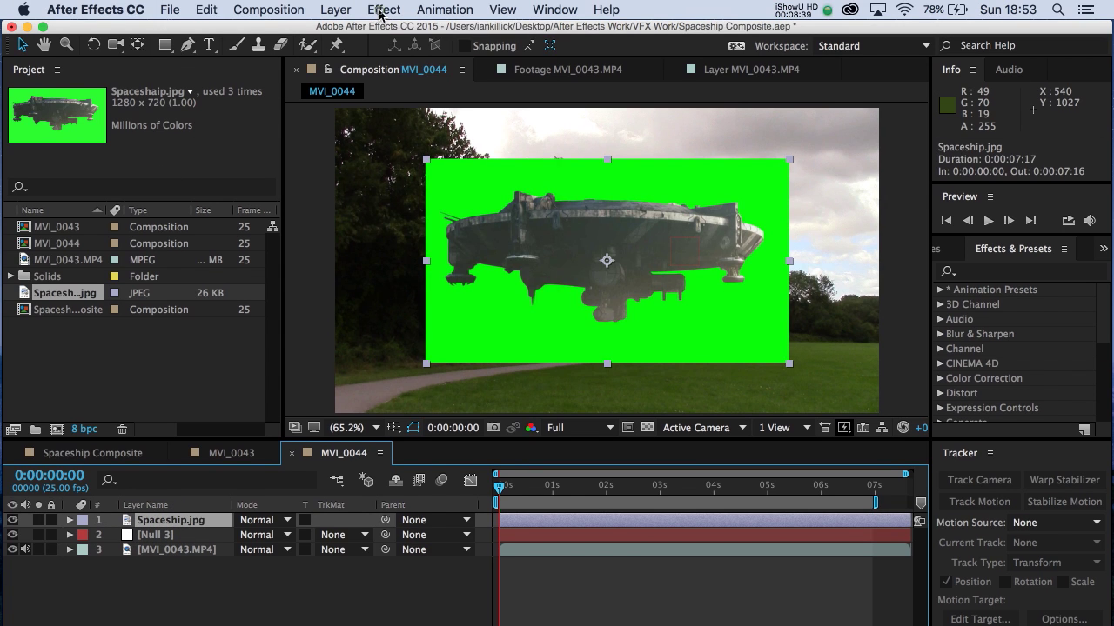
Apply Keylight (1.2) to Spaceship.jpg and sample the green background as its Screen Colour.
{"action": "left_click", "coordinate": [381, 11]}
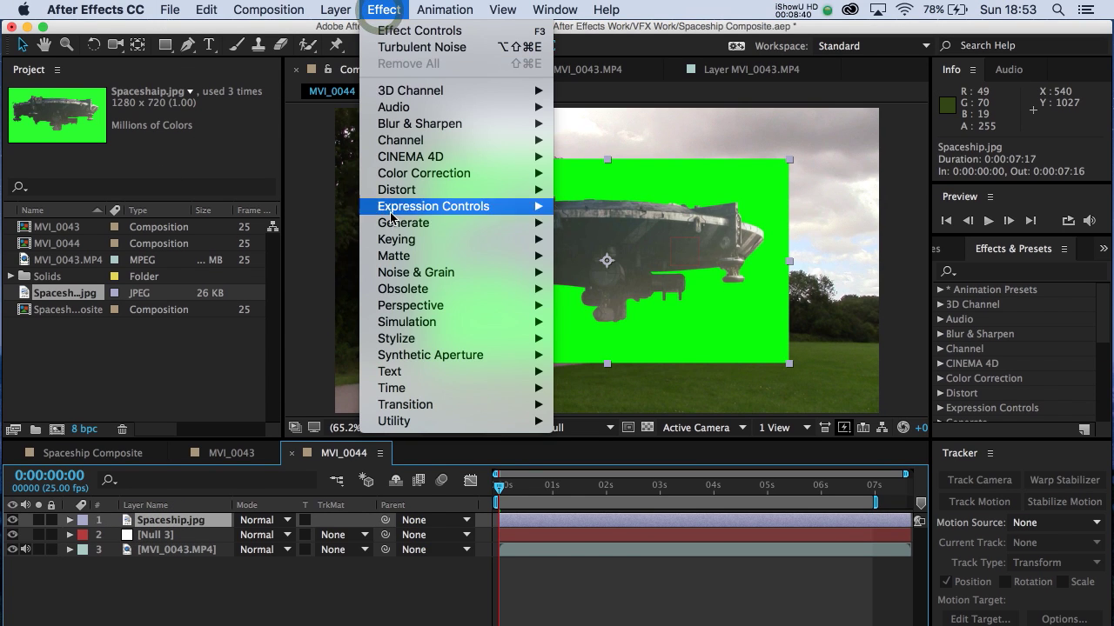
{"action": "mouse_move", "coordinate": [402, 244]}
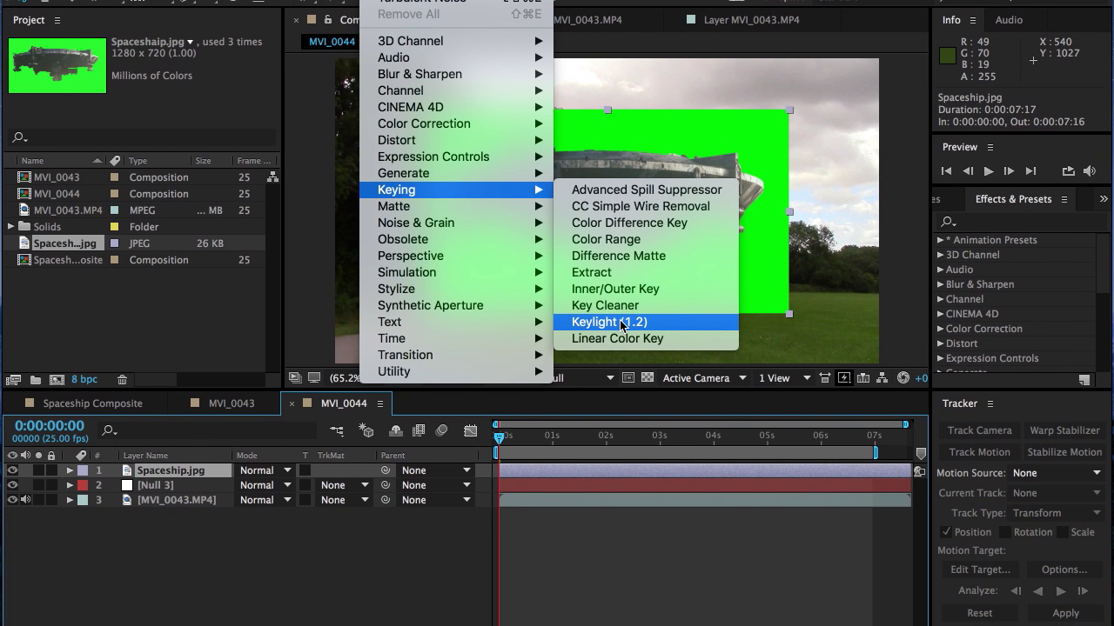
{"action": "left_click", "coordinate": [619, 372]}
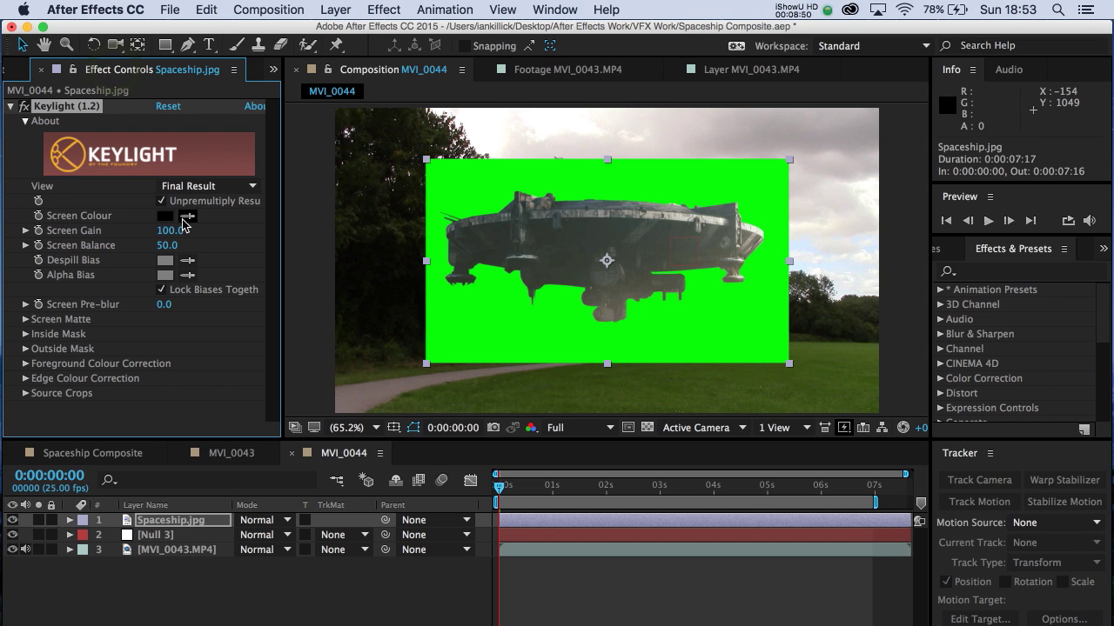
{"action": "left_click", "coordinate": [70, 107]}
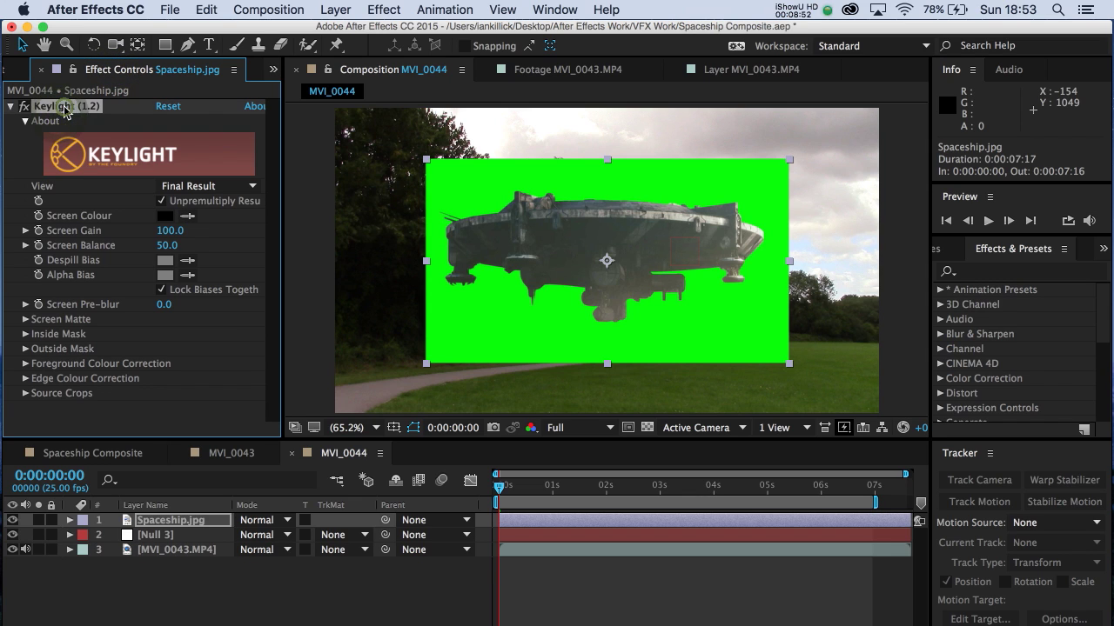
{"action": "left_click", "coordinate": [188, 215]}
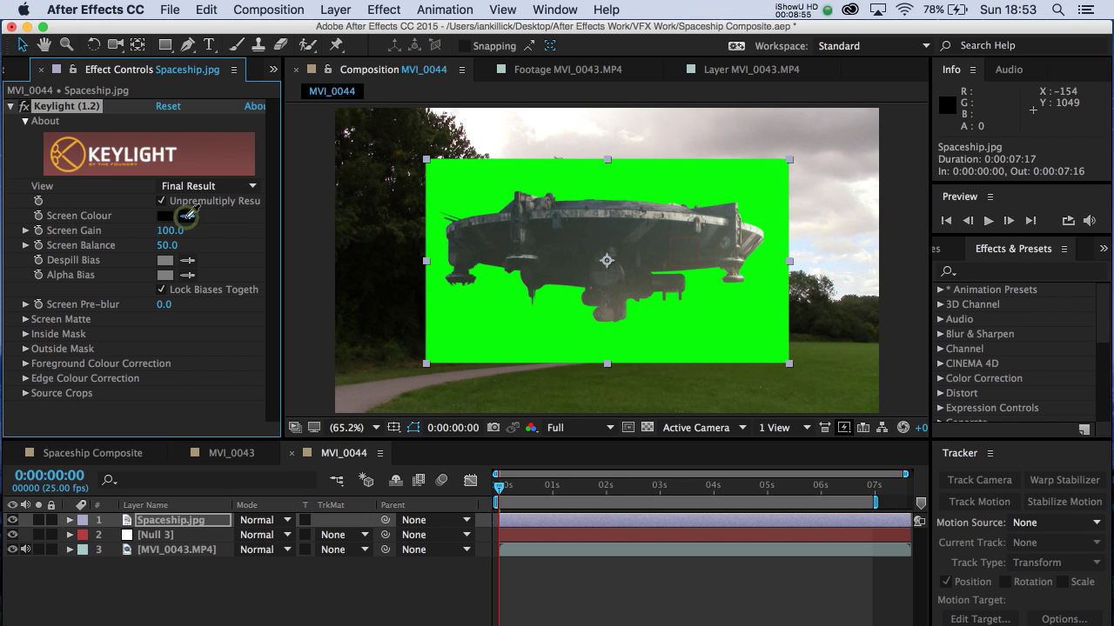
{"action": "left_click", "coordinate": [587, 182]}
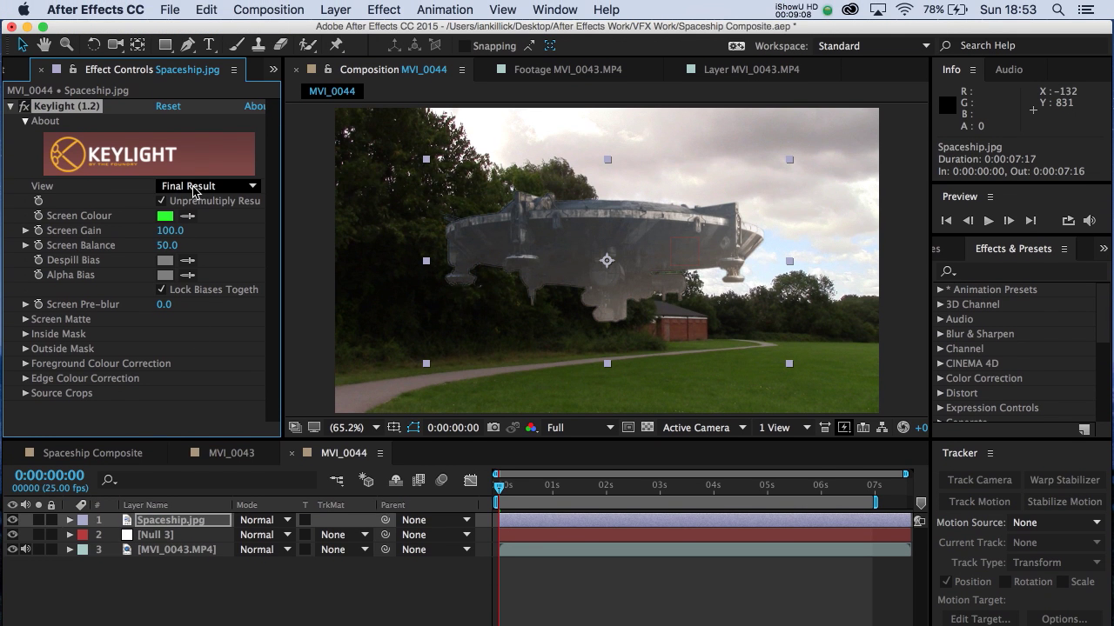
Check the Keylight matte in Status view, set Clip Black 23 and Clip White 86, then return to Final Result.
{"action": "left_click", "coordinate": [195, 186]}
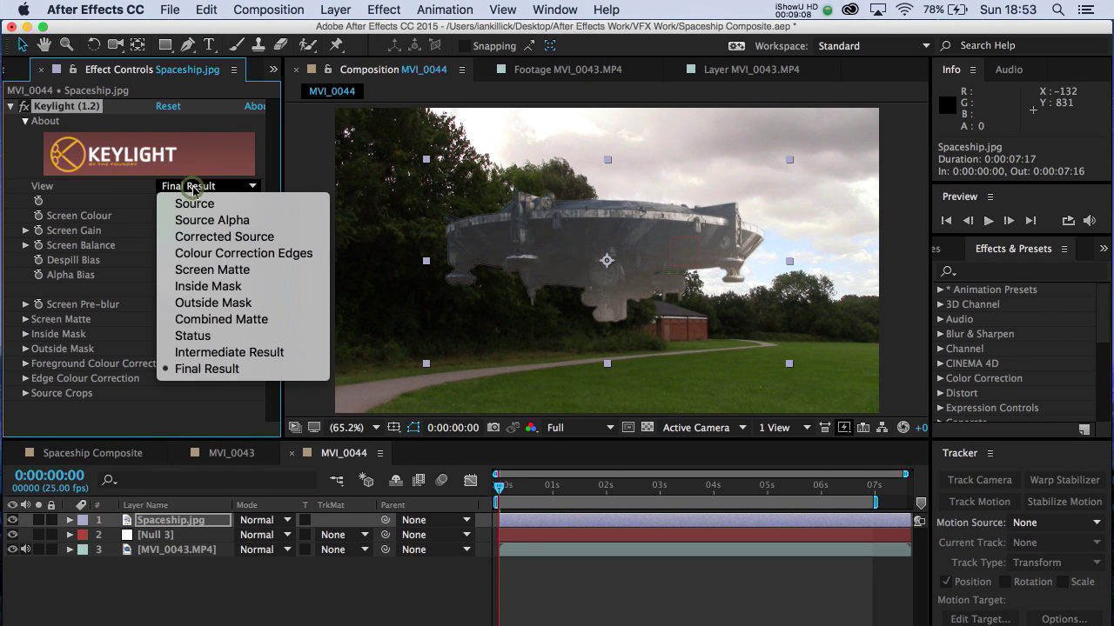
{"action": "left_click", "coordinate": [193, 336]}
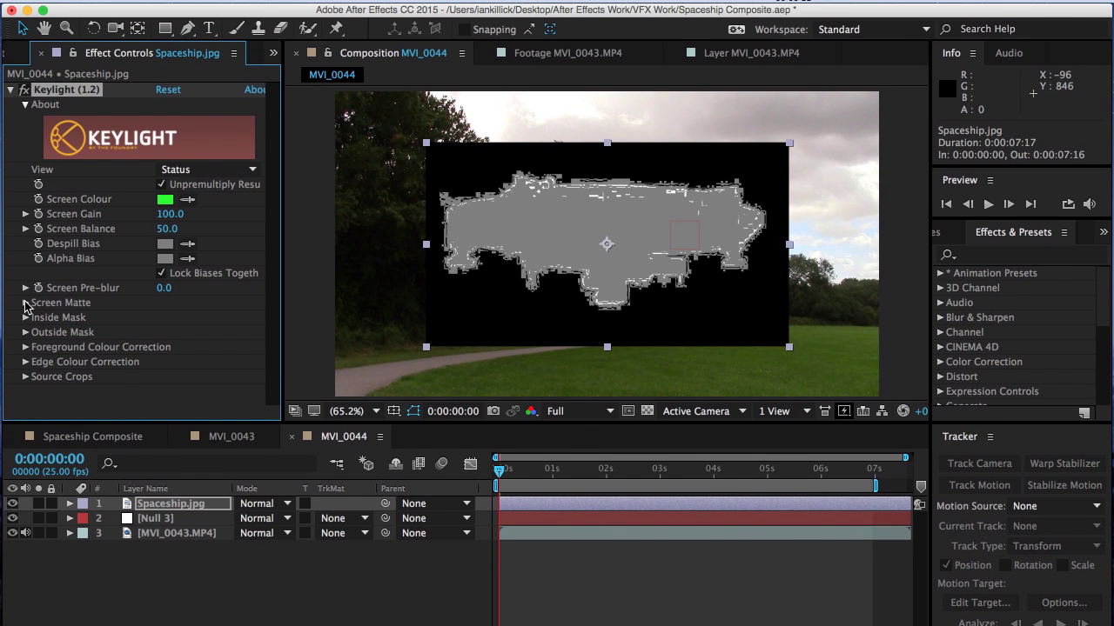
{"action": "left_click", "coordinate": [26, 302]}
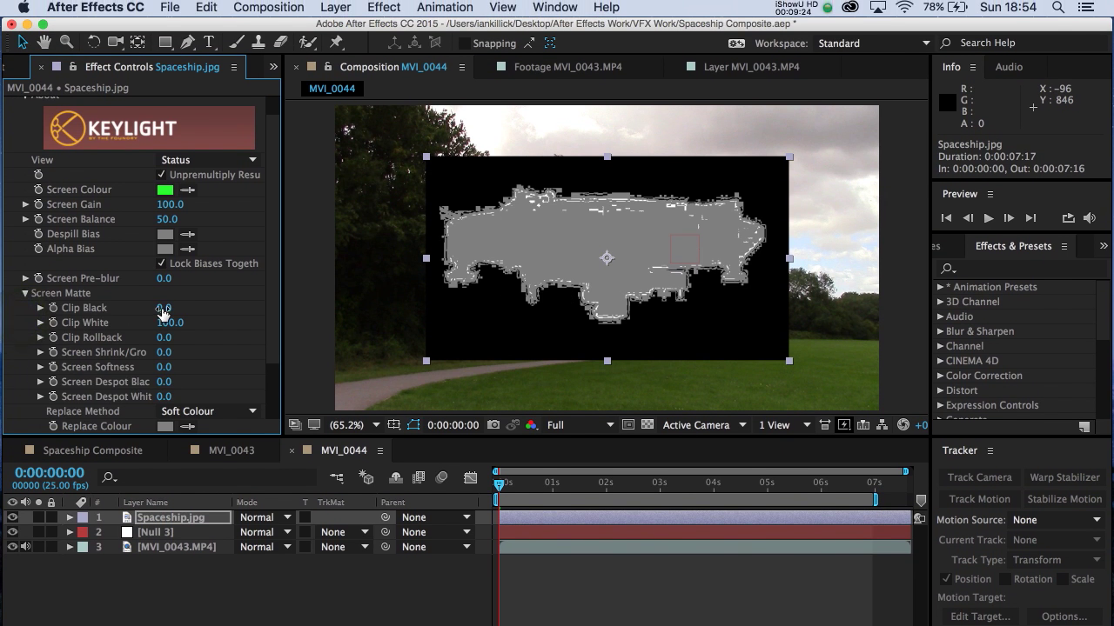
{"action": "mouse_move", "coordinate": [162, 311]}
{"action": "left_mouse_down"}
{"action": "mouse_move", "coordinate": [174, 309]}
{"action": "mouse_move", "coordinate": [164, 325]}
{"action": "mouse_move", "coordinate": [161, 312]}
{"action": "mouse_move", "coordinate": [175, 312]}
{"action": "mouse_move", "coordinate": [165, 309]}
{"action": "left_mouse_up"}
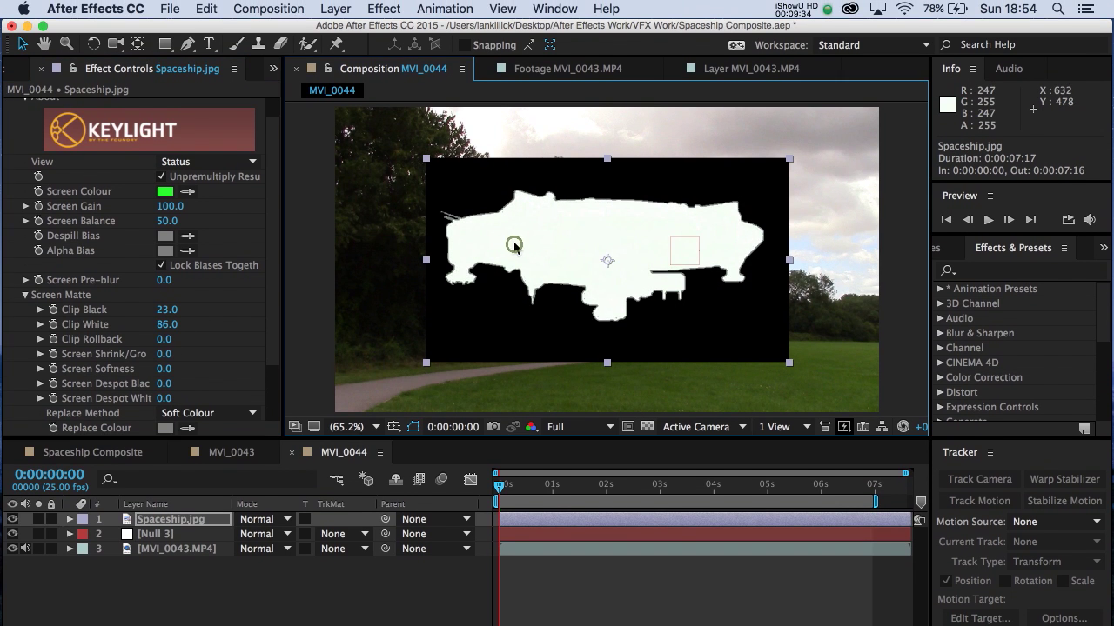
{"action": "left_click", "coordinate": [467, 195]}
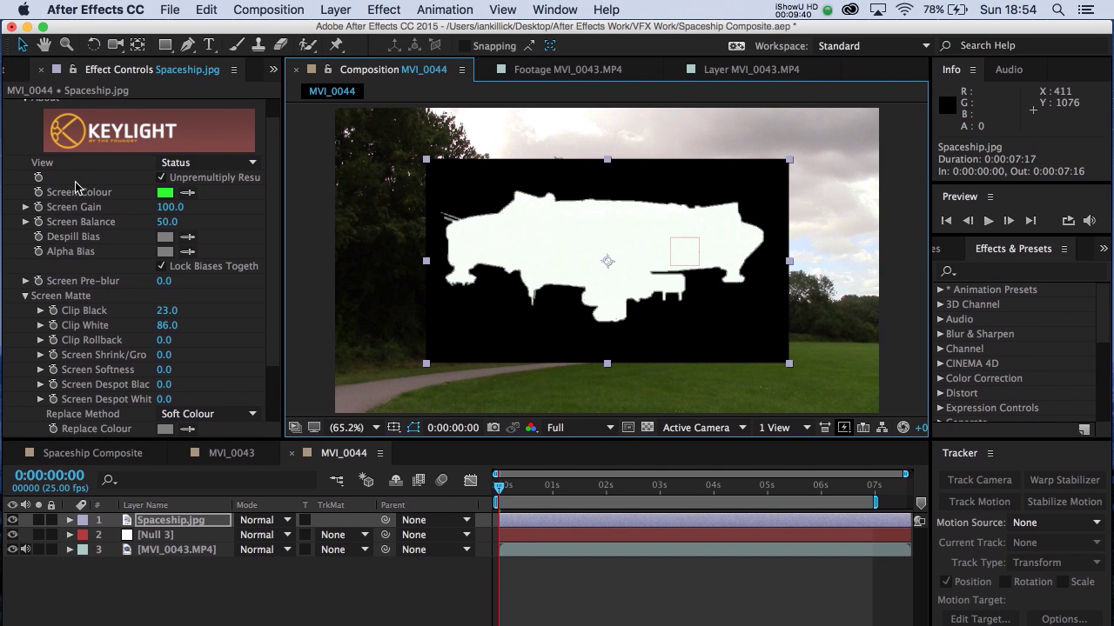
{"action": "left_click", "coordinate": [179, 163]}
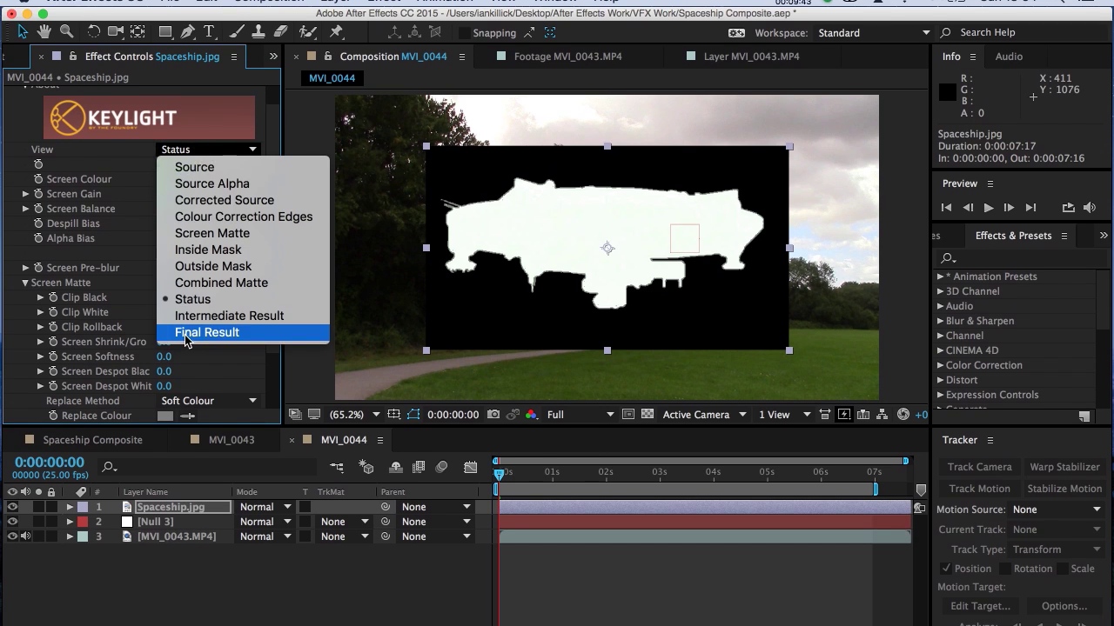
{"action": "left_click", "coordinate": [179, 345]}
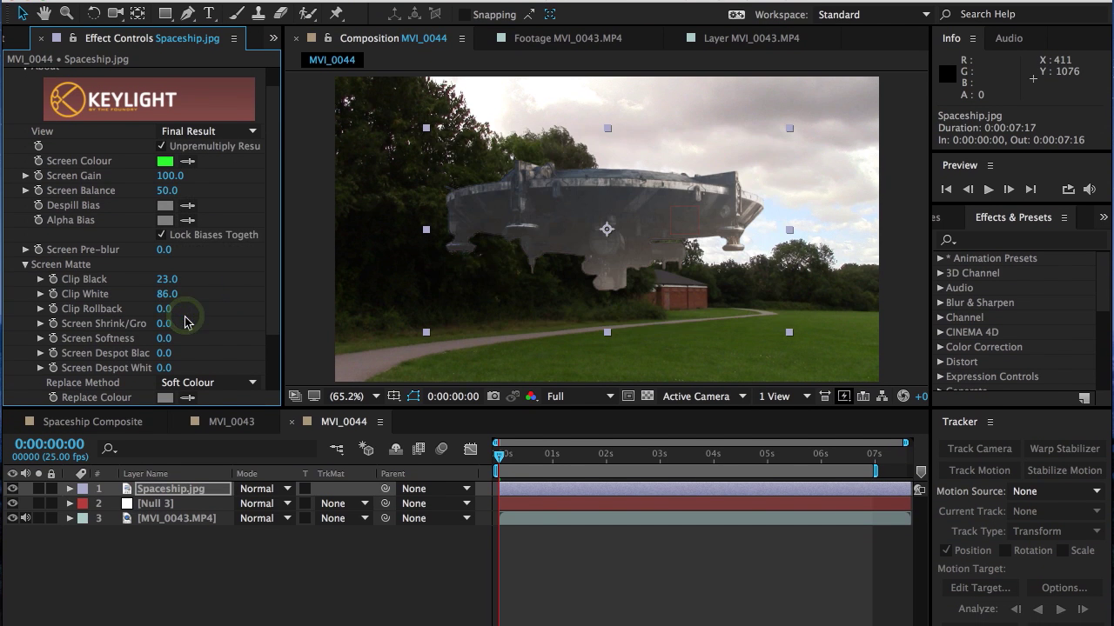
{"action": "scroll", "coordinate": [15, 115], "scroll_direction": "up", "scroll_amount": 1}
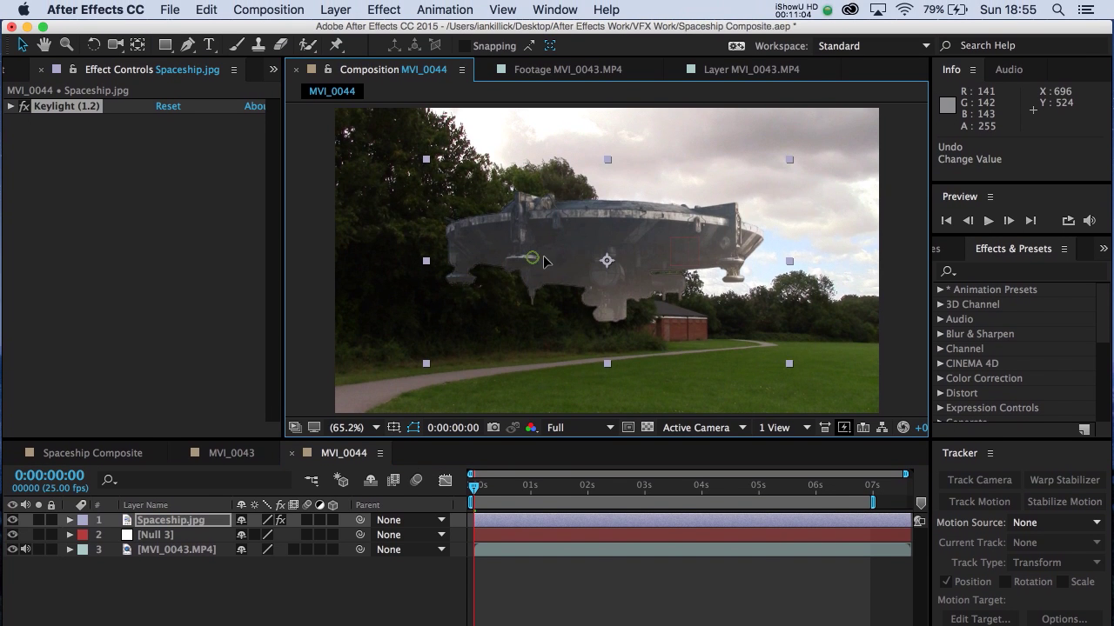
{"action": "left_click_drag", "start_coordinate": [532, 188], "coordinate": [619, 160]}
{"action": "left_click_drag", "start_coordinate": [619, 235], "coordinate": [657, 223]}
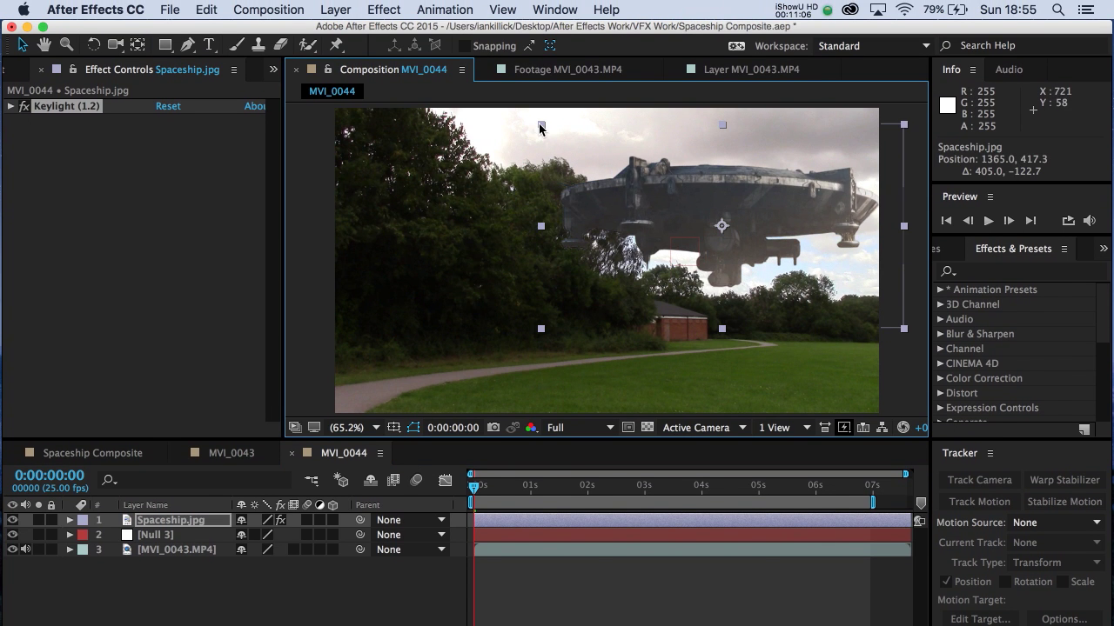
{"action": "left_click_drag", "start_coordinate": [541, 125], "coordinate": [629, 155]}
{"action": "left_click_drag", "start_coordinate": [692, 214], "coordinate": [703, 218]}
{"action": "left_click", "coordinate": [296, 577]}
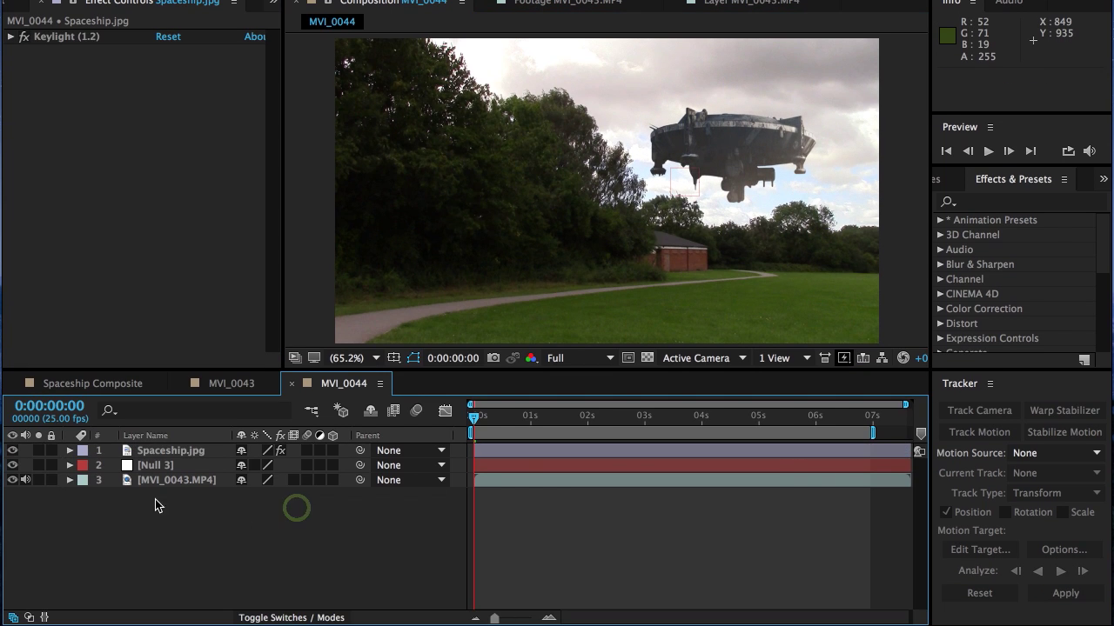
{"action": "left_click", "coordinate": [175, 454]}
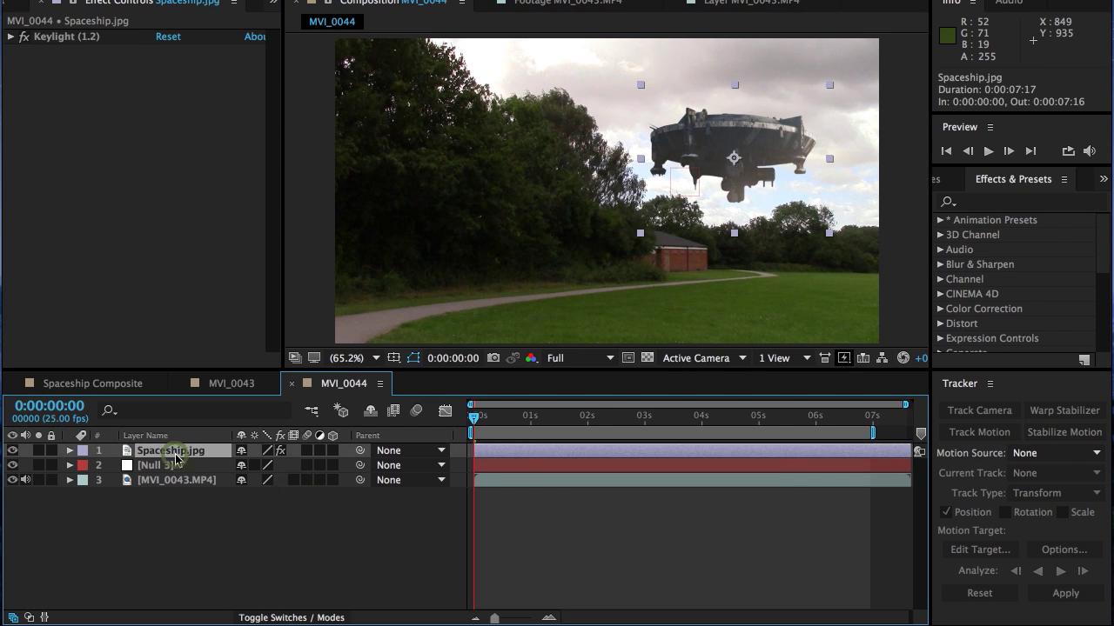
{"action": "left_click", "coordinate": [189, 467]}
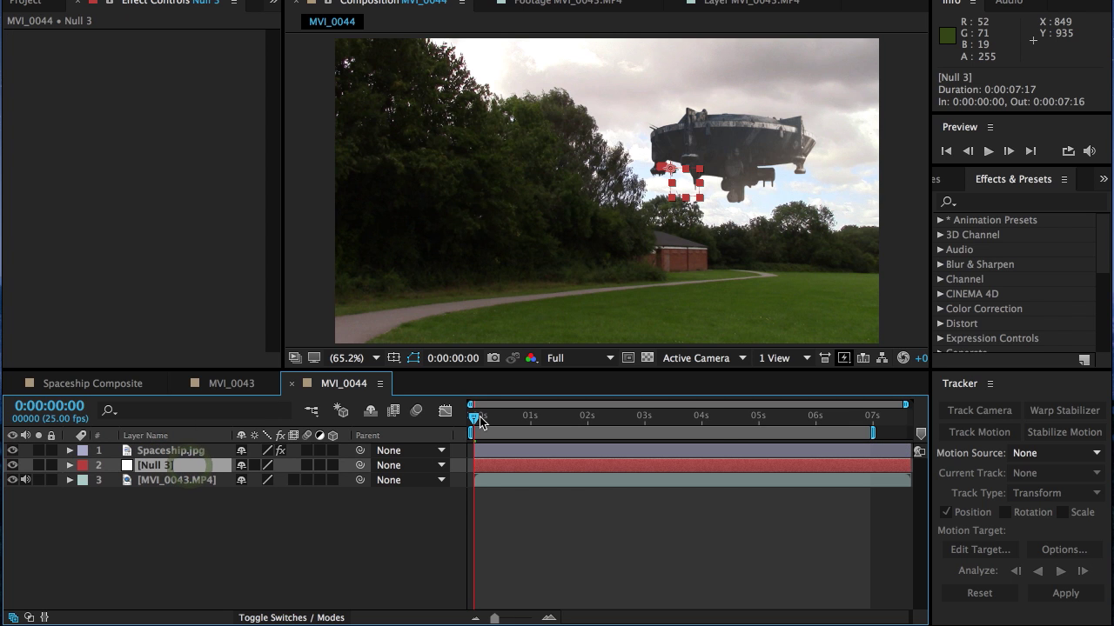
{"action": "left_click_drag", "start_coordinate": [496, 417], "coordinate": [461, 444]}
Parent Spaceship.jpg to Null 3 and confirm its Parent reads 2. Null 3.
{"action": "left_click", "coordinate": [185, 452]}
{"action": "left_click", "coordinate": [181, 467]}
{"action": "left_click", "coordinate": [393, 451]}
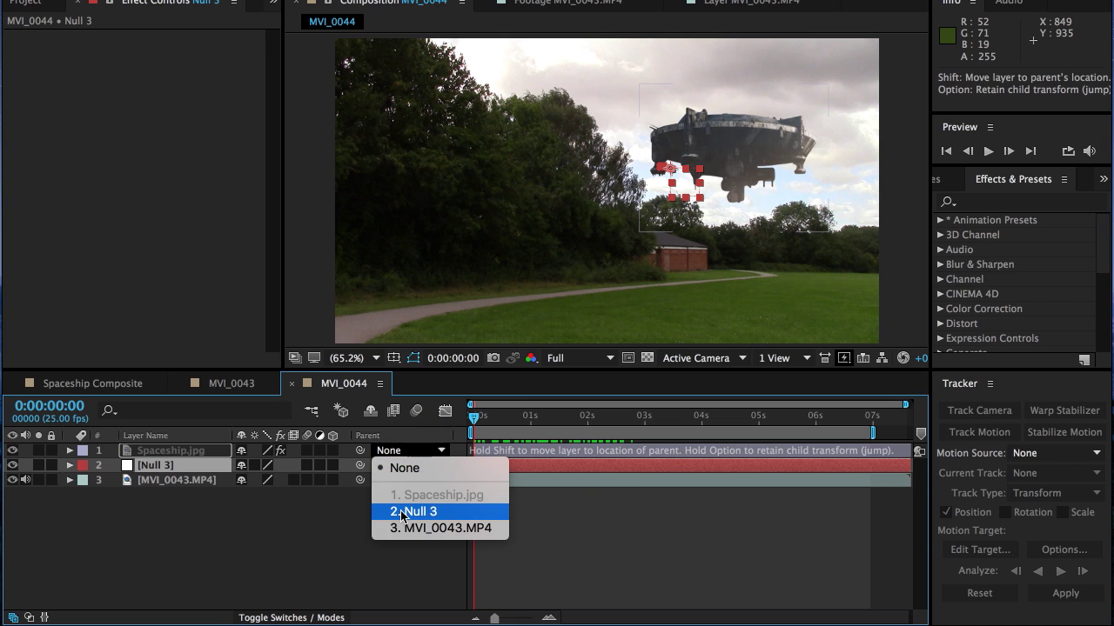
{"action": "left_click", "coordinate": [314, 521]}
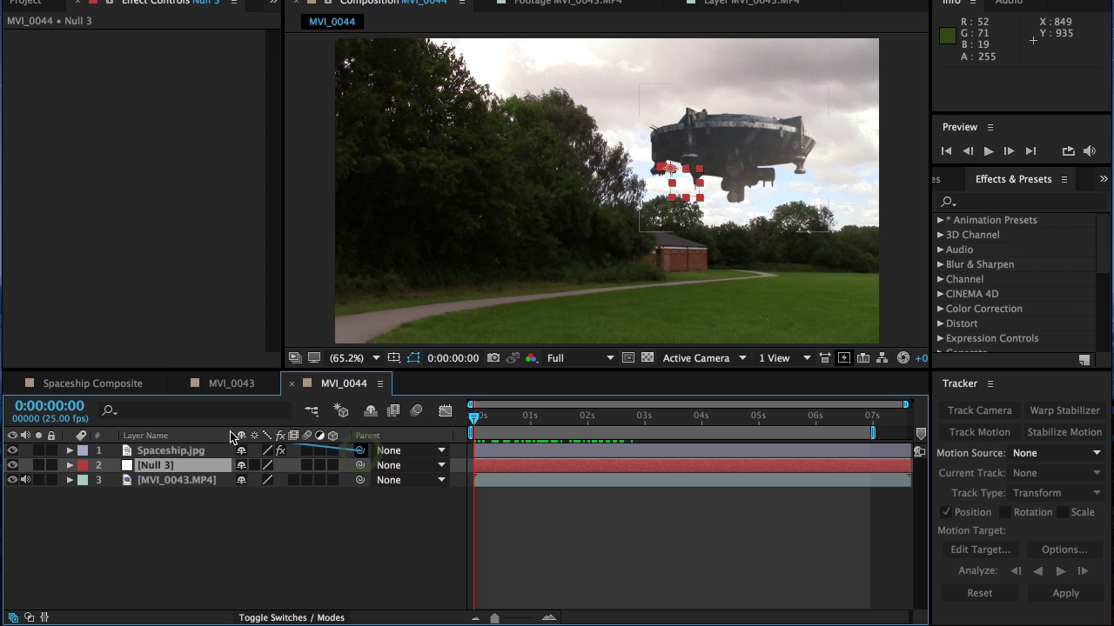
{"action": "left_click_drag", "start_coordinate": [140, 451], "coordinate": [169, 470]}
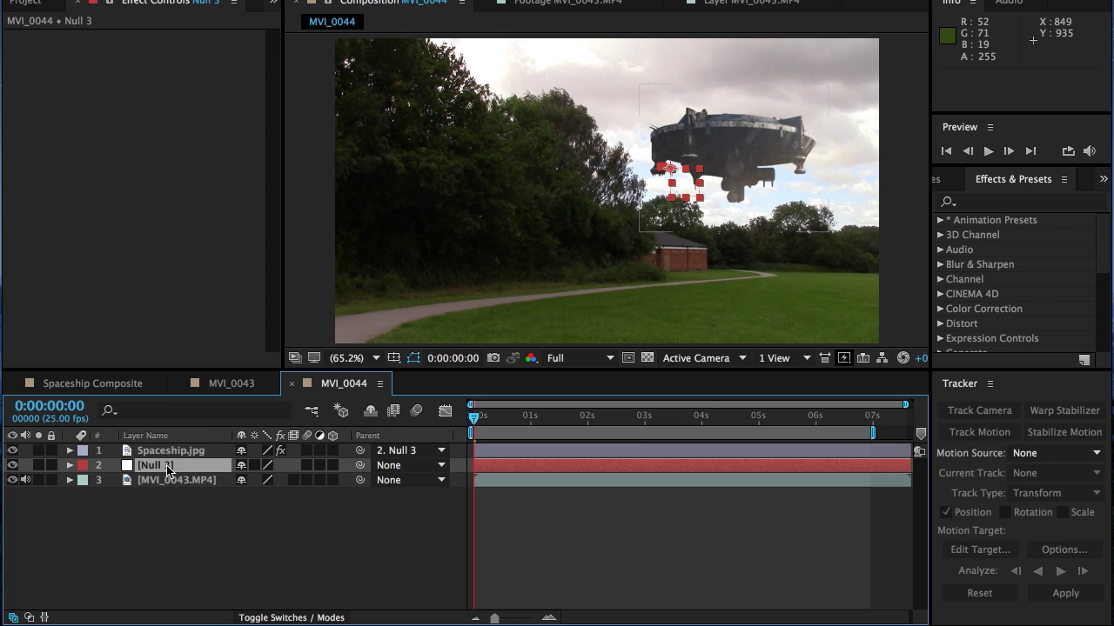
{"action": "left_click", "coordinate": [400, 451]}
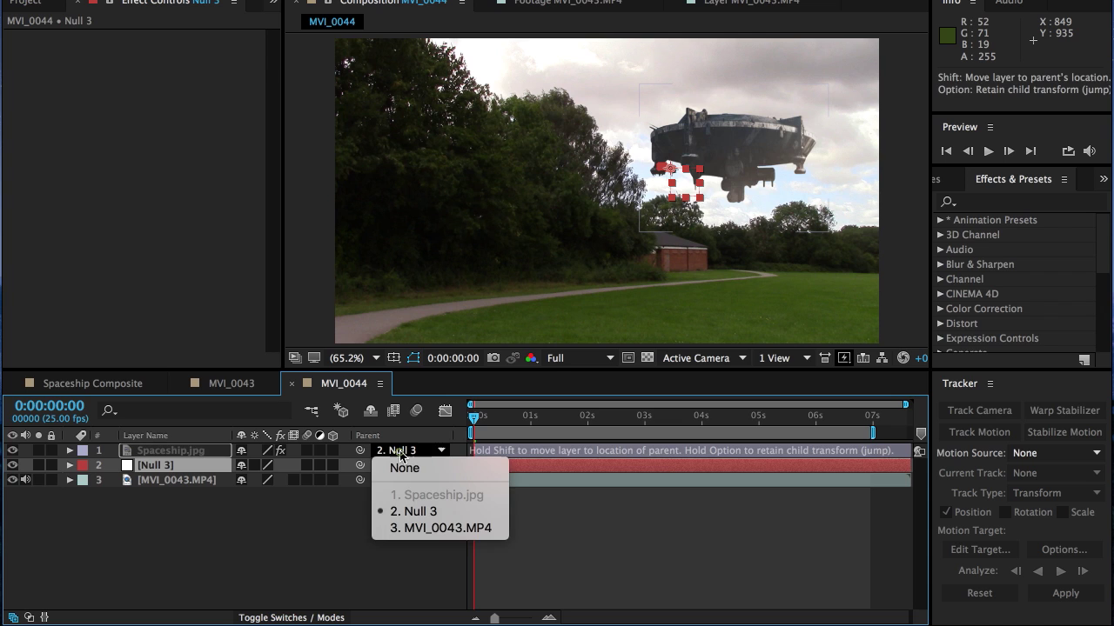
{"action": "left_click", "coordinate": [293, 517]}
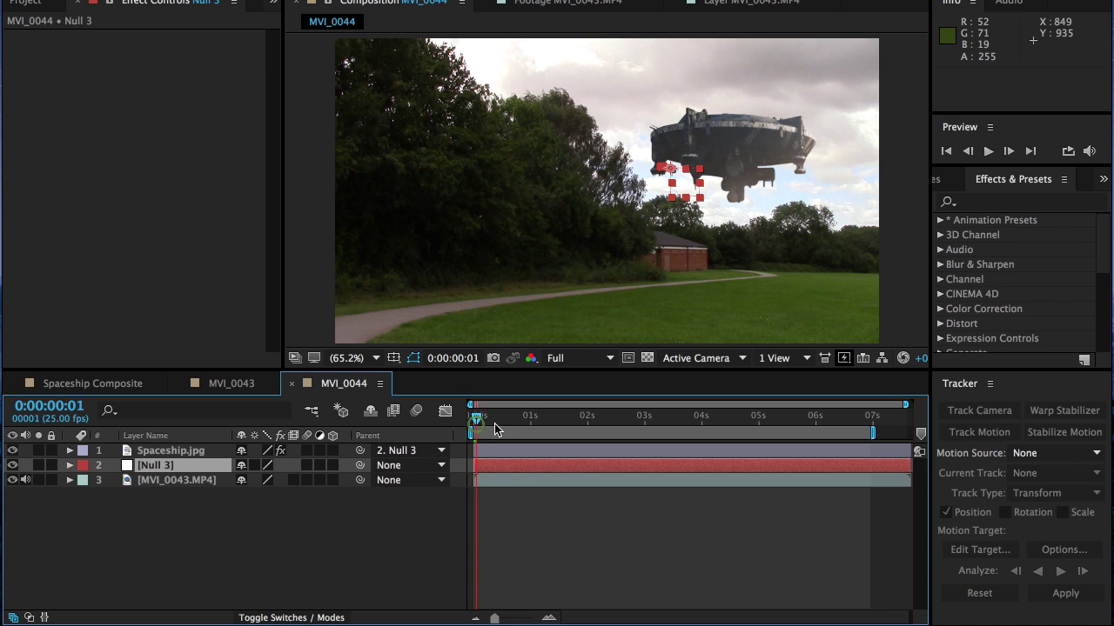
Set the viewer resolution to Third and preview the spaceship following the tracked footage.
{"action": "left_click_drag", "start_coordinate": [494, 423], "coordinate": [472, 428]}
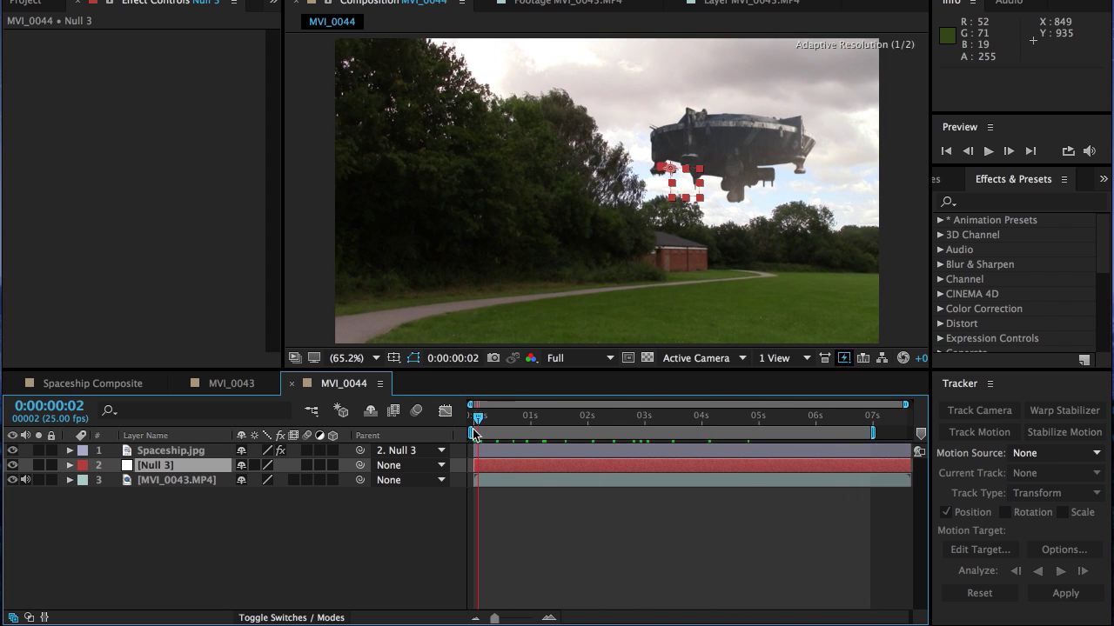
{"action": "left_click", "coordinate": [562, 358]}
{"action": "left_click", "coordinate": [567, 434]}
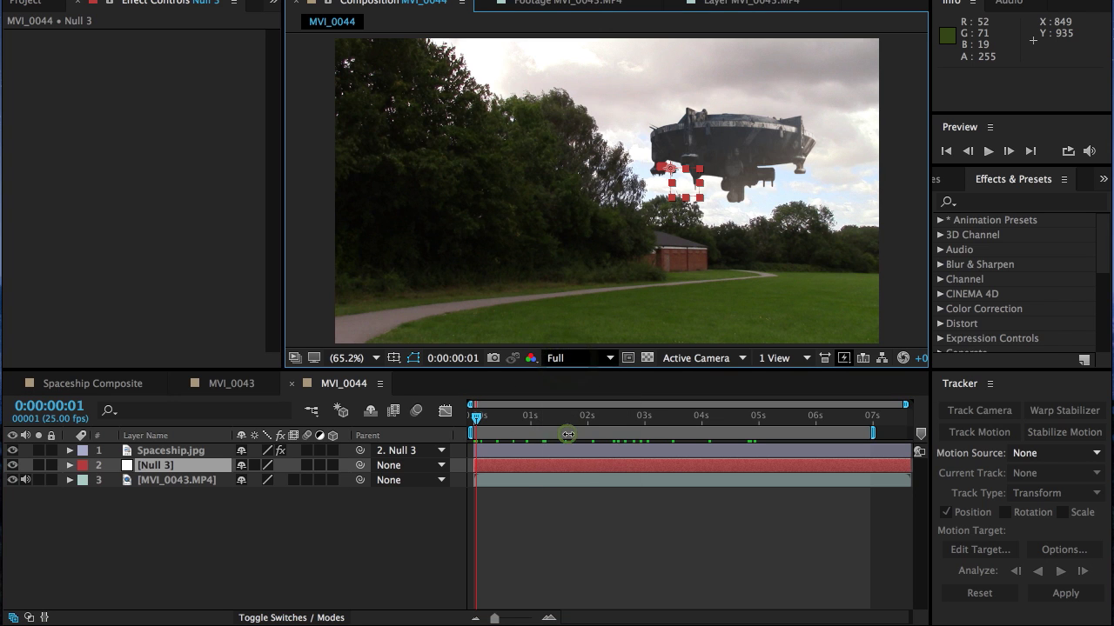
{"action": "left_click", "coordinate": [619, 552]}
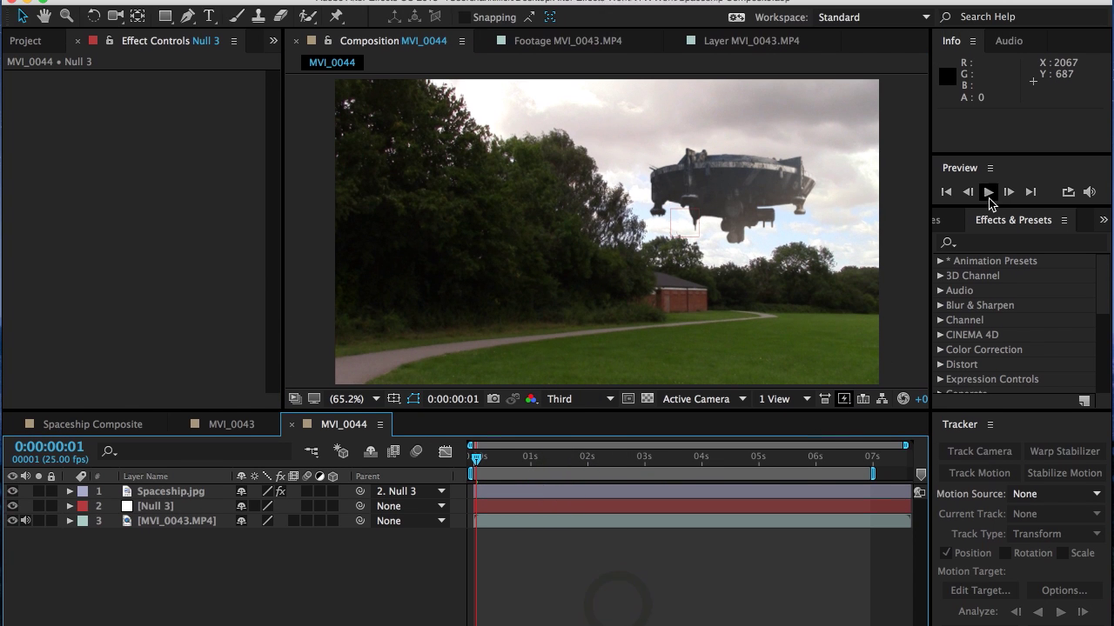
{"action": "left_click", "coordinate": [987, 151]}
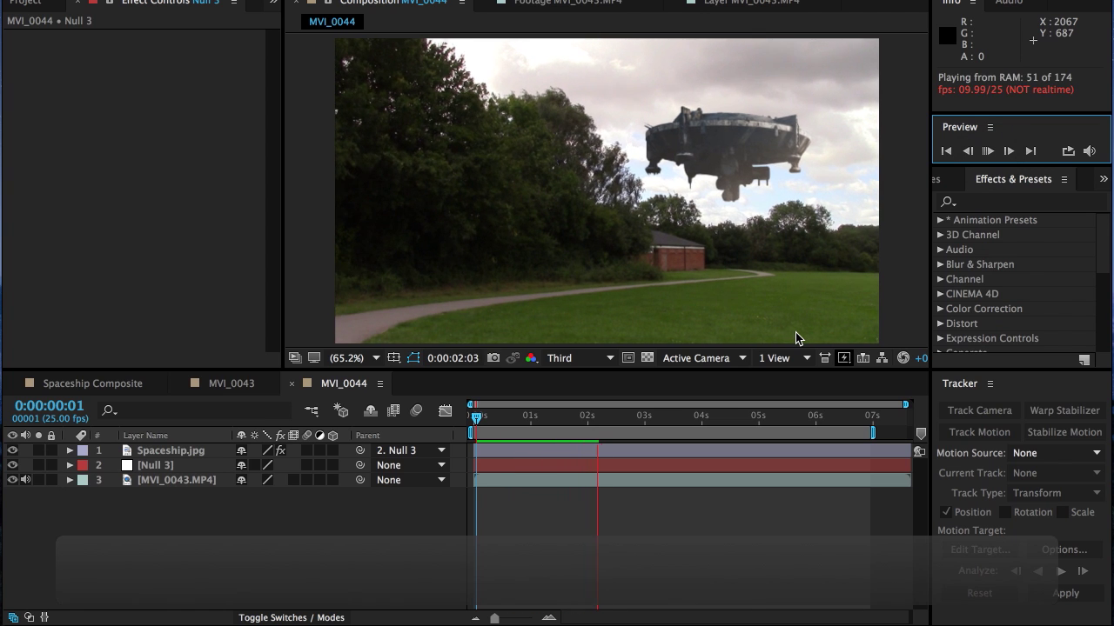
{"action": "left_click", "coordinate": [795, 333]}
{"action": "key", "text": "space"}
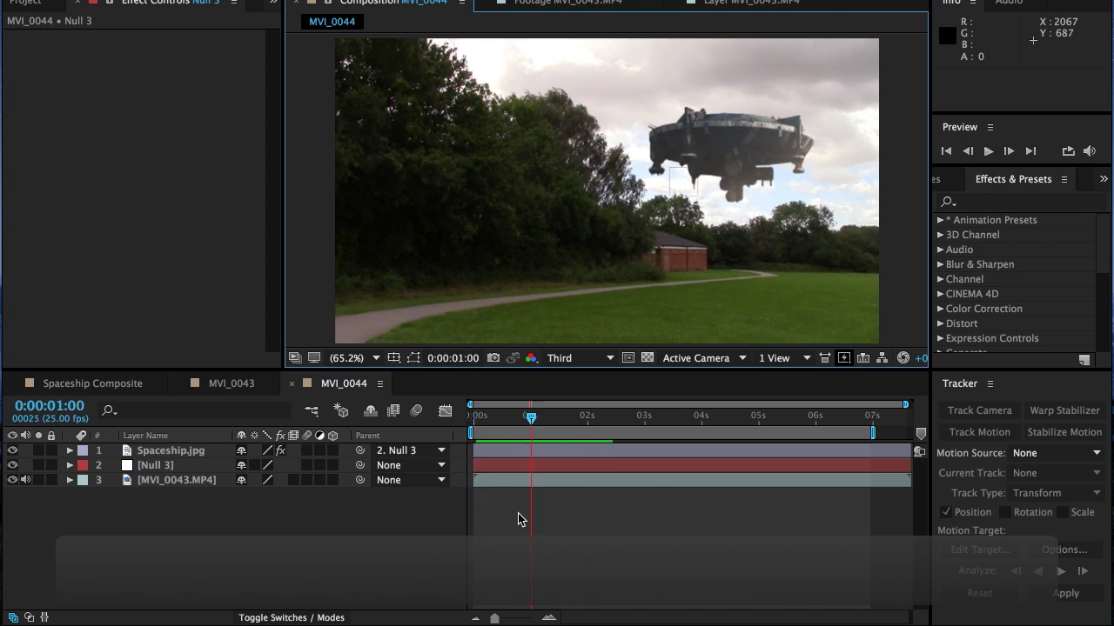
Replay the composition from the start to review the tracked spaceship.
{"action": "left_click", "coordinate": [27, 481]}
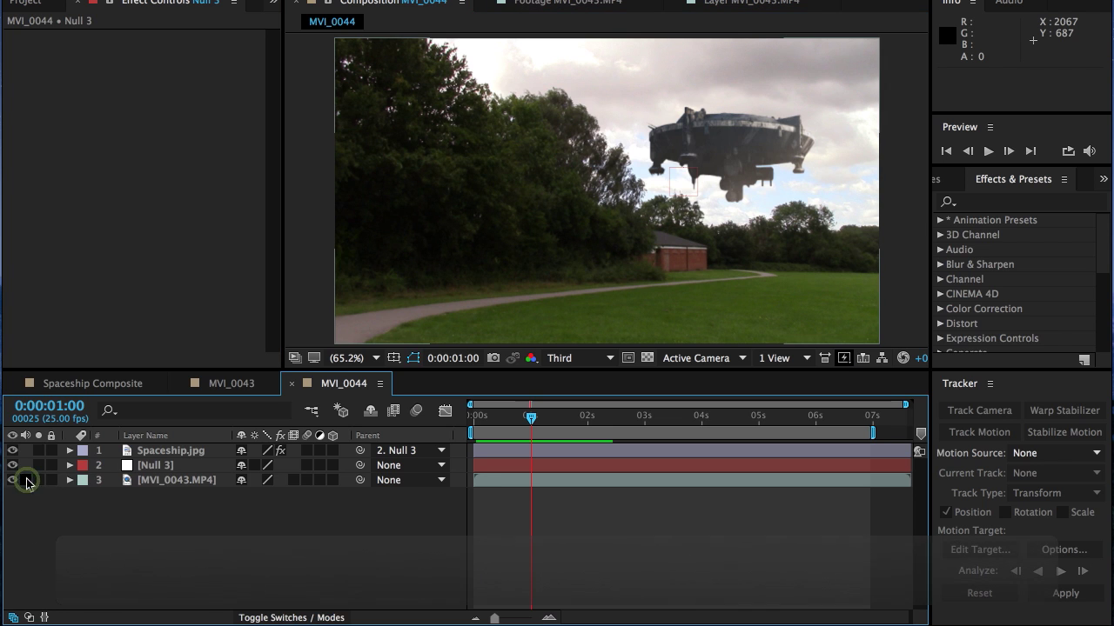
{"action": "left_click_drag", "start_coordinate": [530, 421], "coordinate": [472, 421]}
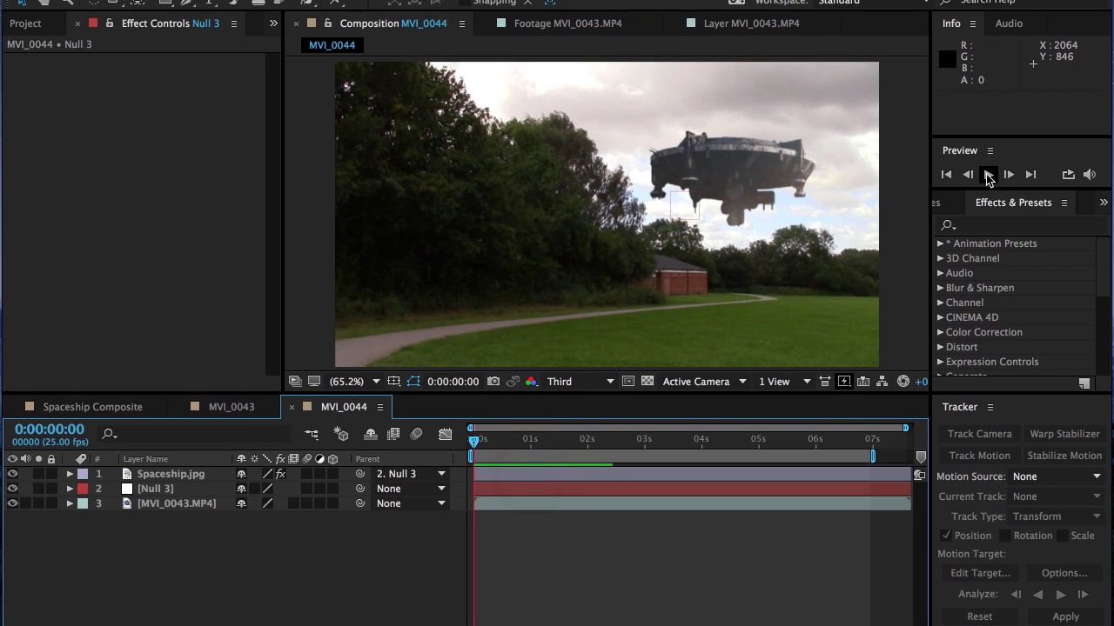
{"action": "left_click", "coordinate": [988, 174]}
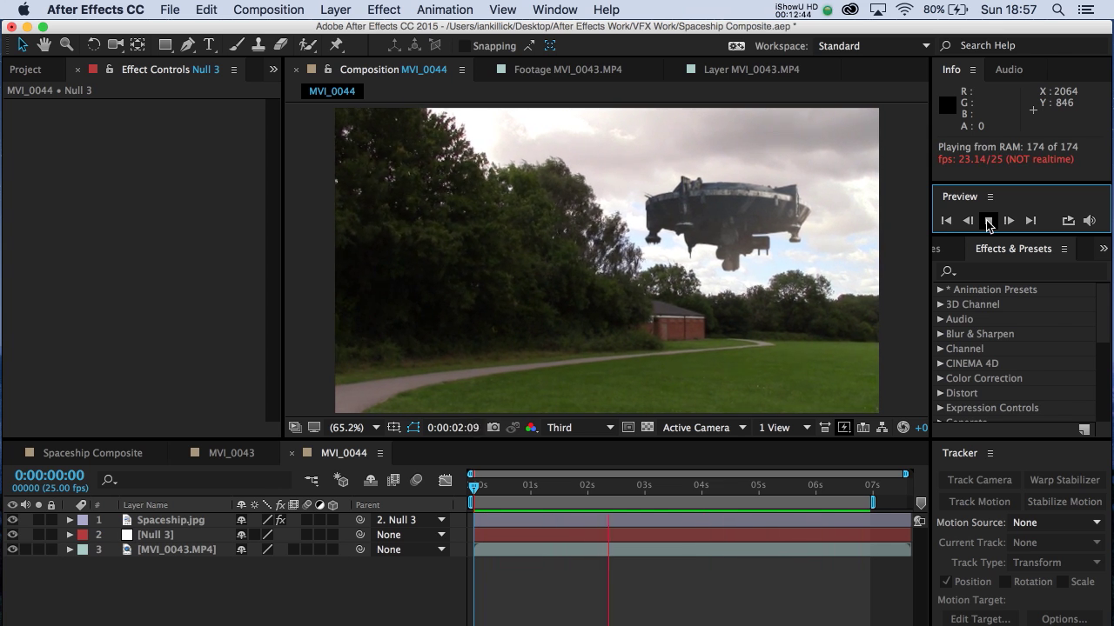
{"action": "left_click", "coordinate": [988, 223]}
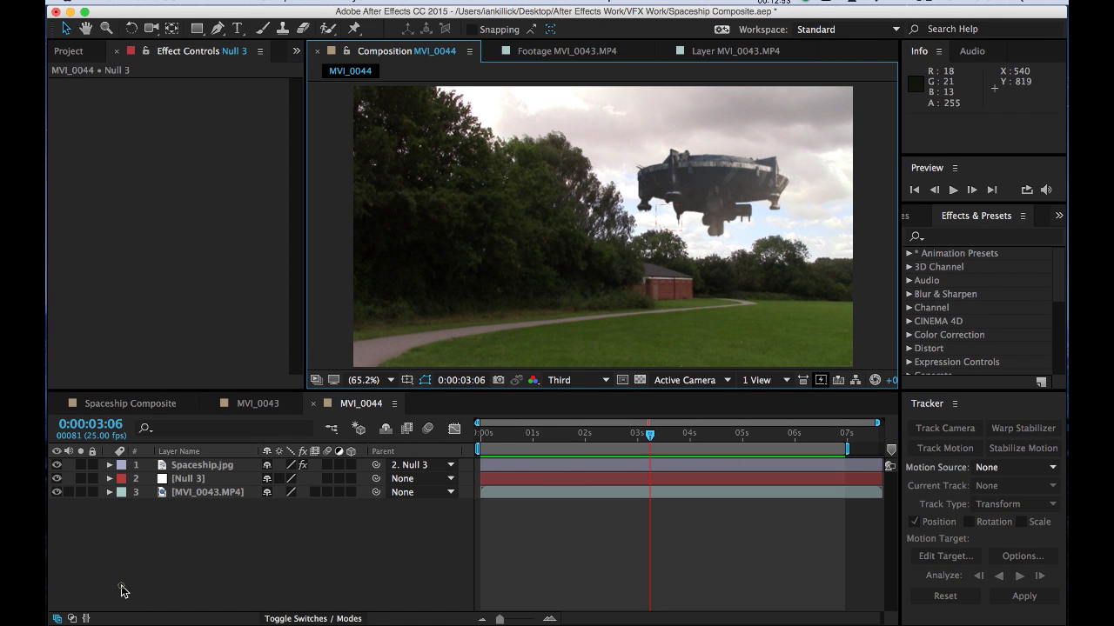
Add a 1920x1080 pale grey solid, Pale Gray-Red Solid 3, on top of the footage.
{"action": "left_click", "coordinate": [121, 591]}
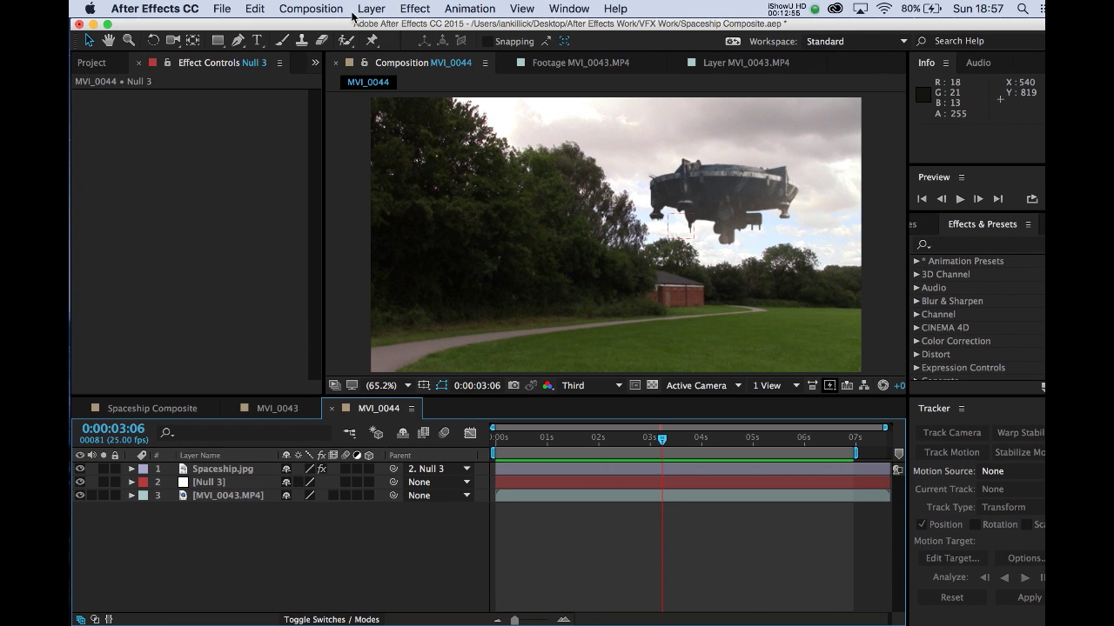
{"action": "left_click", "coordinate": [369, 8]}
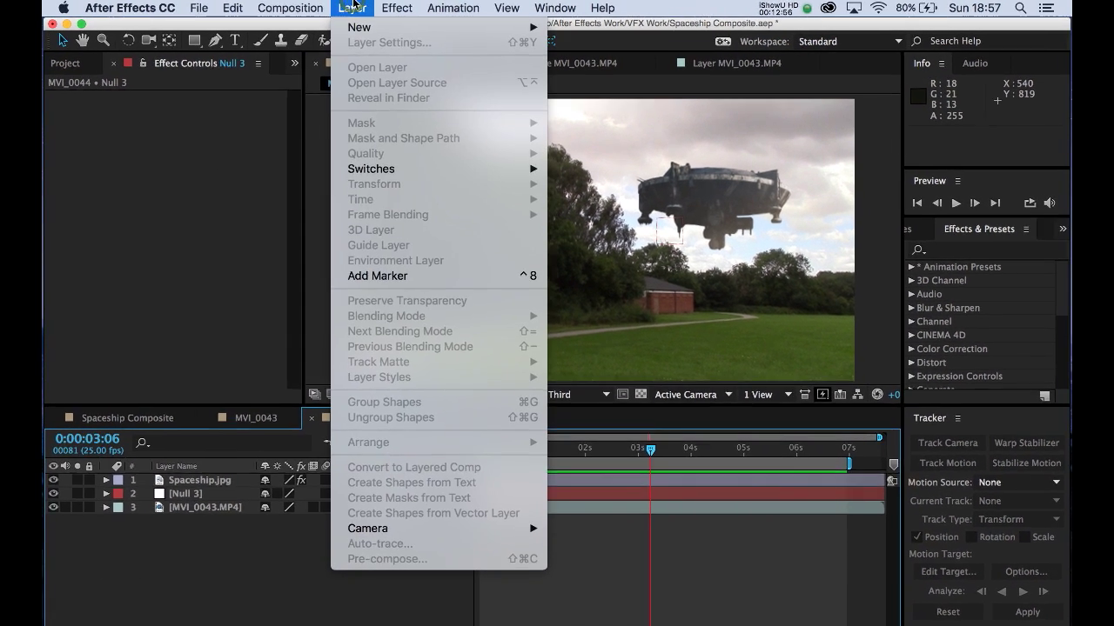
{"action": "mouse_move", "coordinate": [378, 27]}
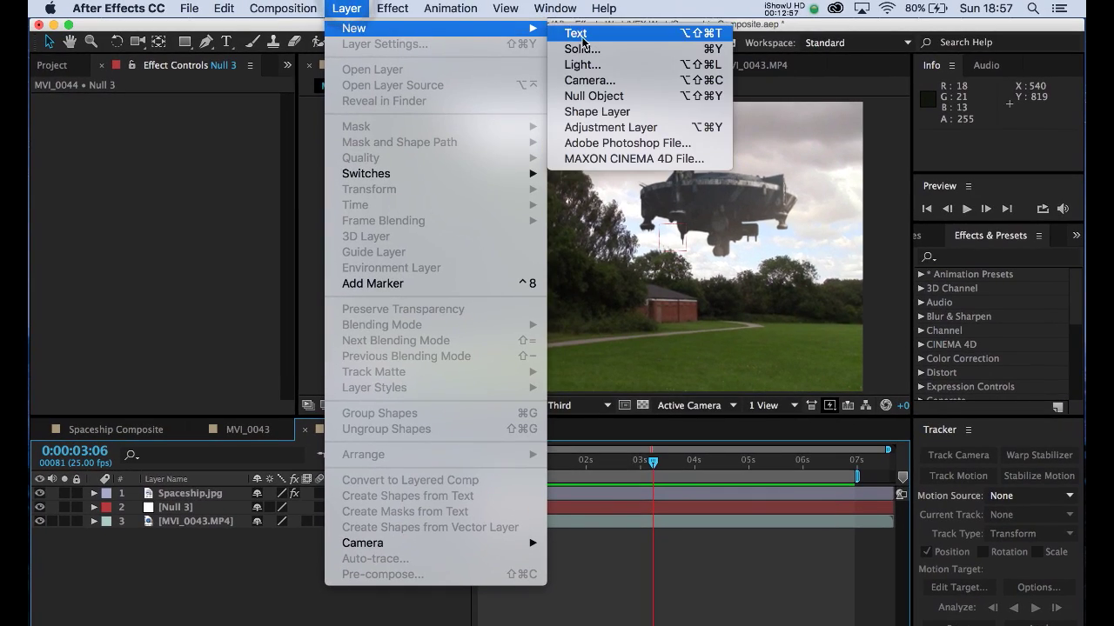
{"action": "left_click", "coordinate": [583, 49]}
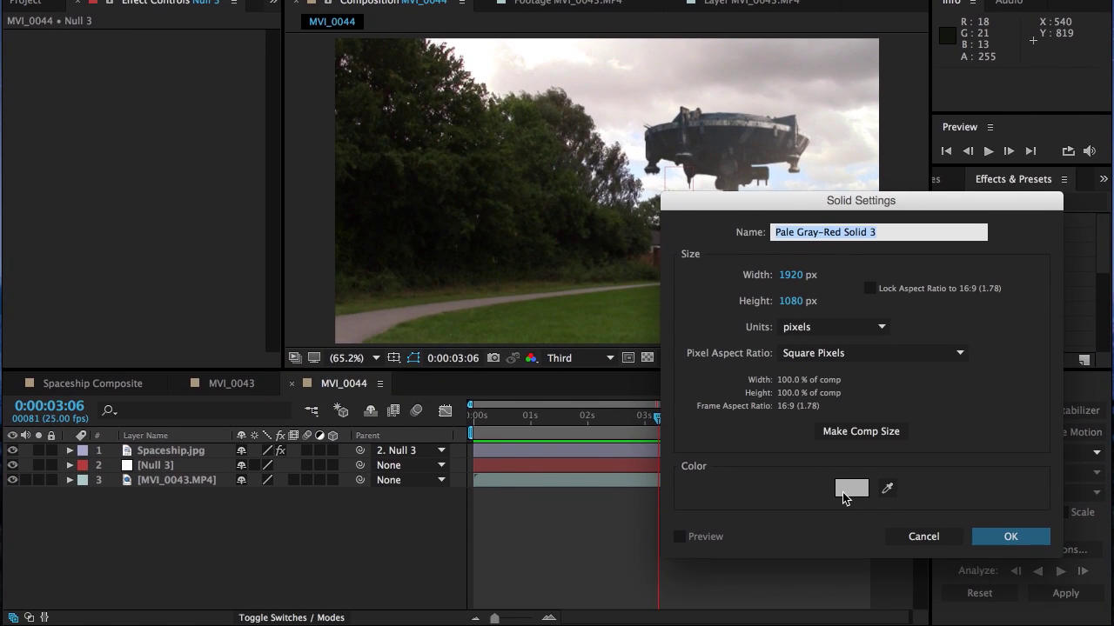
{"action": "left_click", "coordinate": [851, 558]}
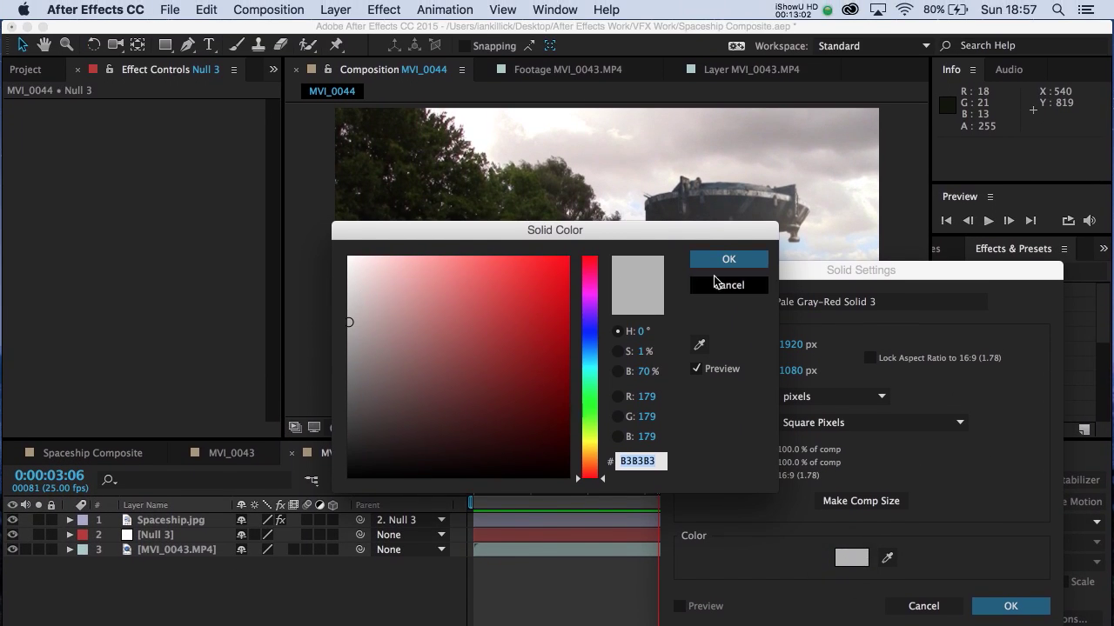
{"action": "left_click", "coordinate": [731, 230]}
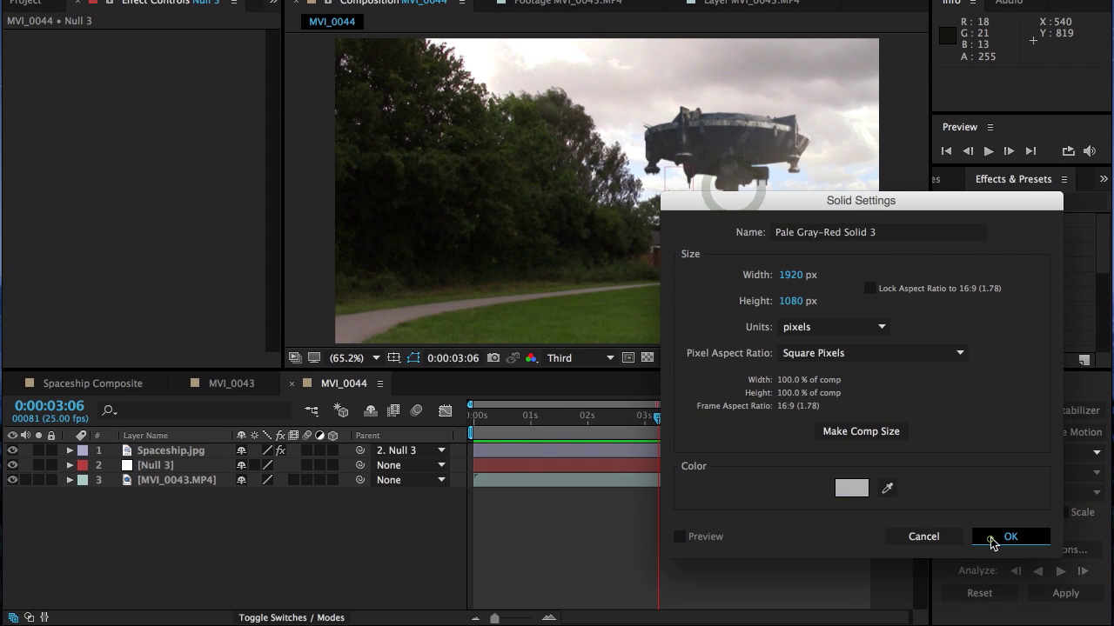
{"action": "left_click", "coordinate": [987, 607]}
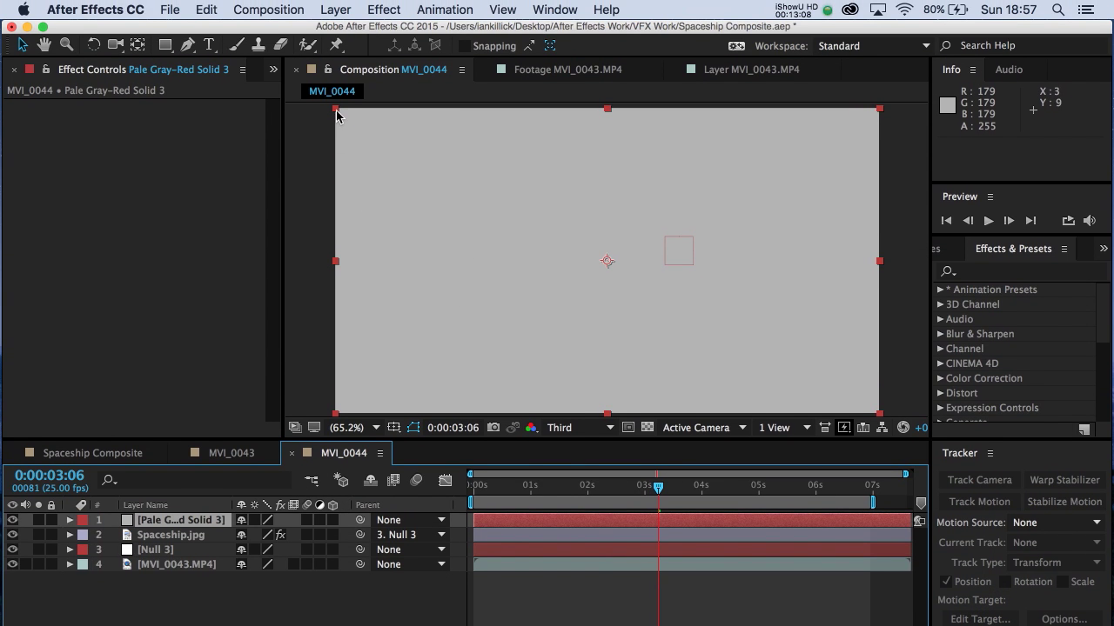
Scale the grey solid down to about 56% by 38% and move it up-right over the sky.
{"action": "left_click_drag", "start_coordinate": [337, 110], "coordinate": [483, 188]}
{"action": "left_click_drag", "start_coordinate": [548, 245], "coordinate": [659, 217]}
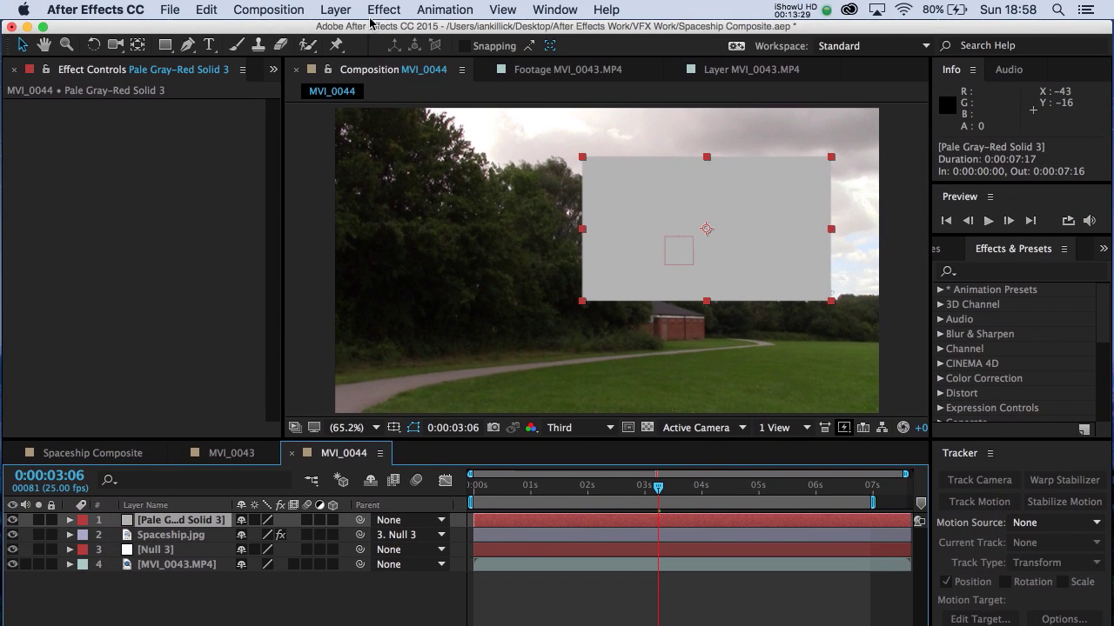
Apply the Turbulent Noise effect to the grey solid.
{"action": "left_click", "coordinate": [383, 9]}
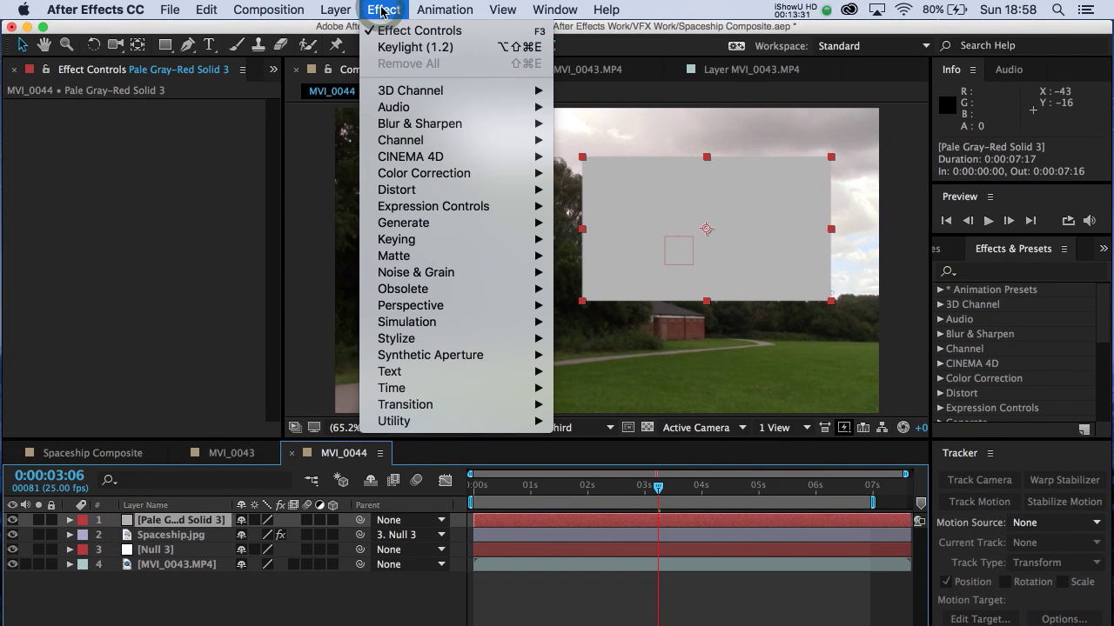
{"action": "mouse_move", "coordinate": [441, 277]}
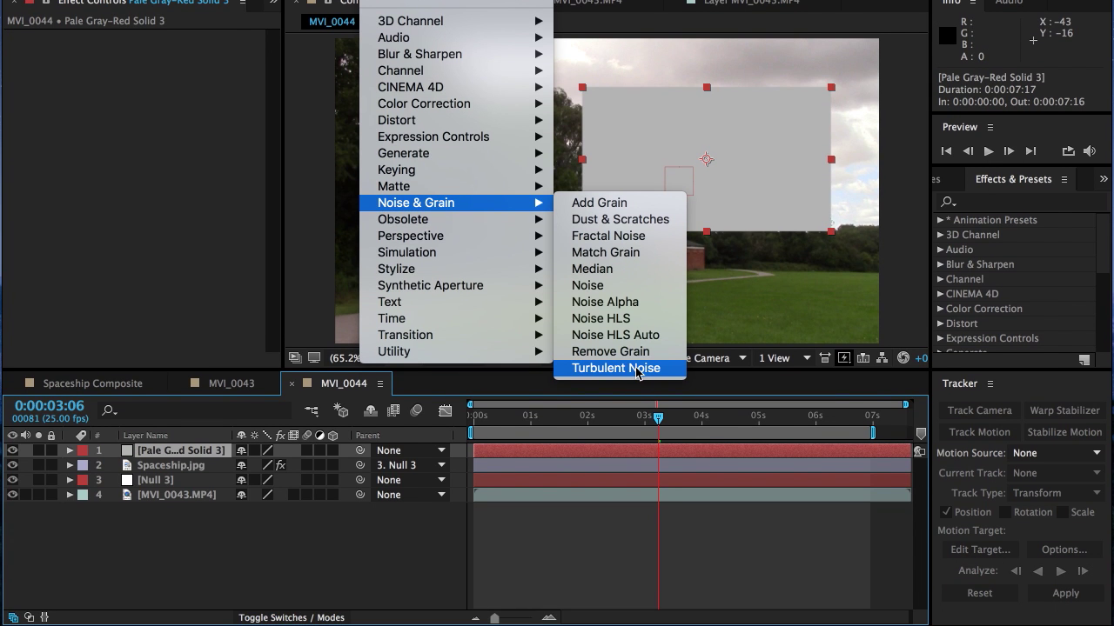
{"action": "left_click", "coordinate": [636, 369]}
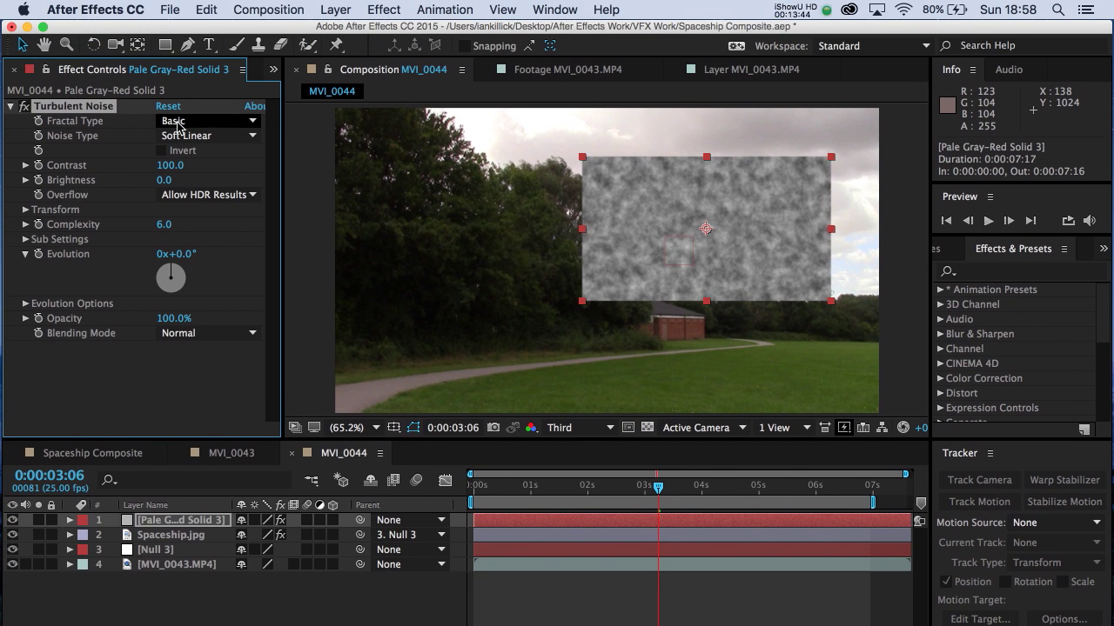
Set Turbulent Noise to Cloudy fractal, Linear noise, Contrast 120 and Brightness -10.
{"action": "left_click", "coordinate": [178, 122]}
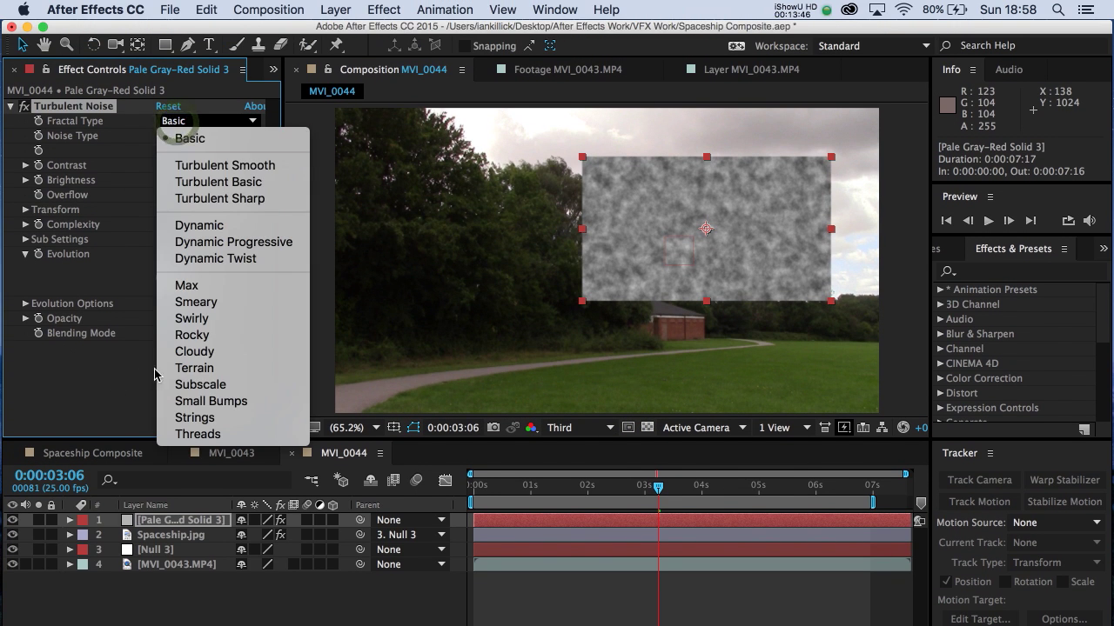
{"action": "left_click", "coordinate": [187, 351]}
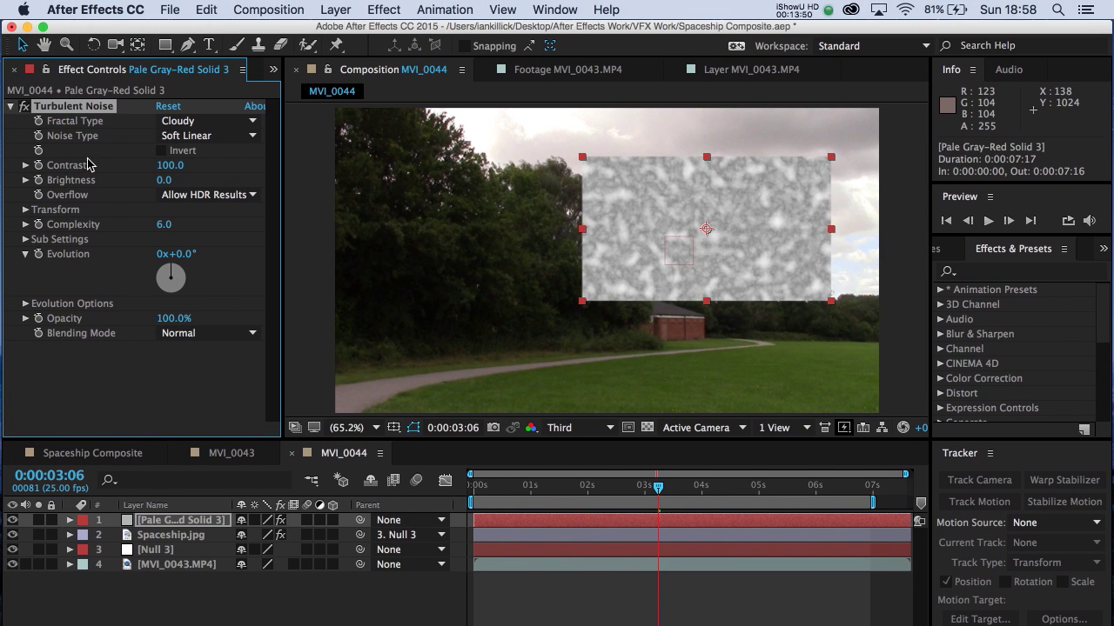
{"action": "left_click", "coordinate": [173, 98]}
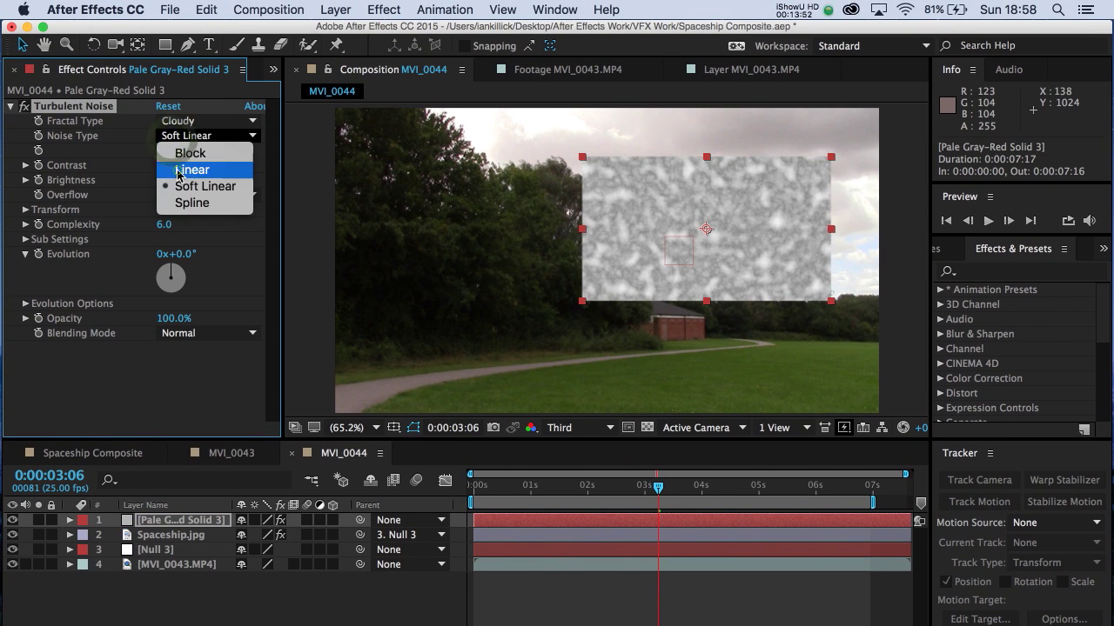
{"action": "left_click", "coordinate": [179, 171]}
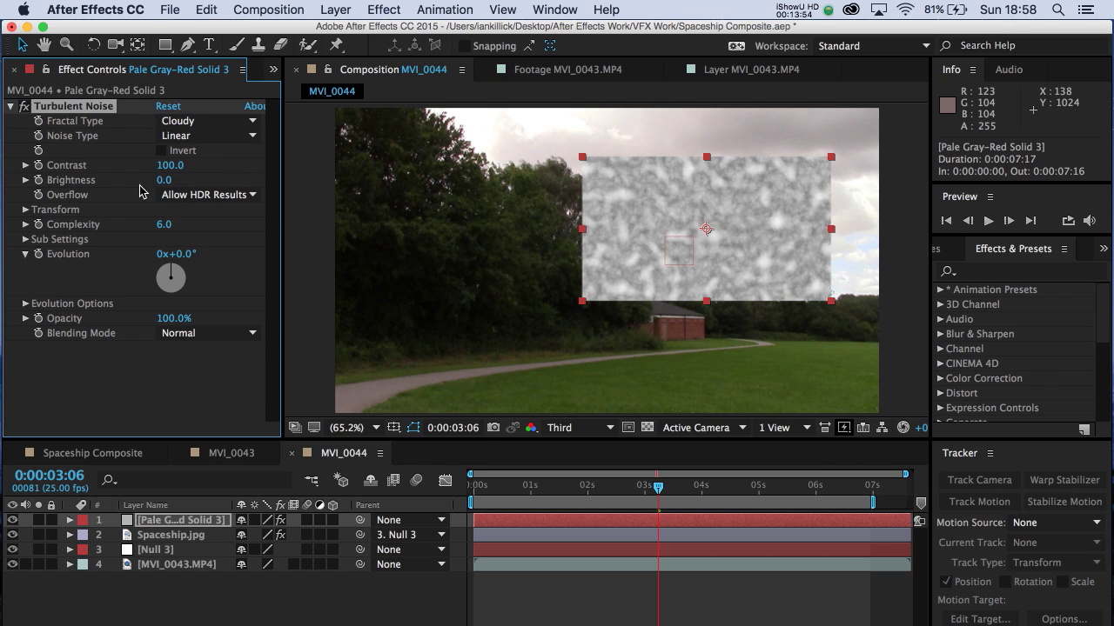
{"action": "type", "text": "120"}
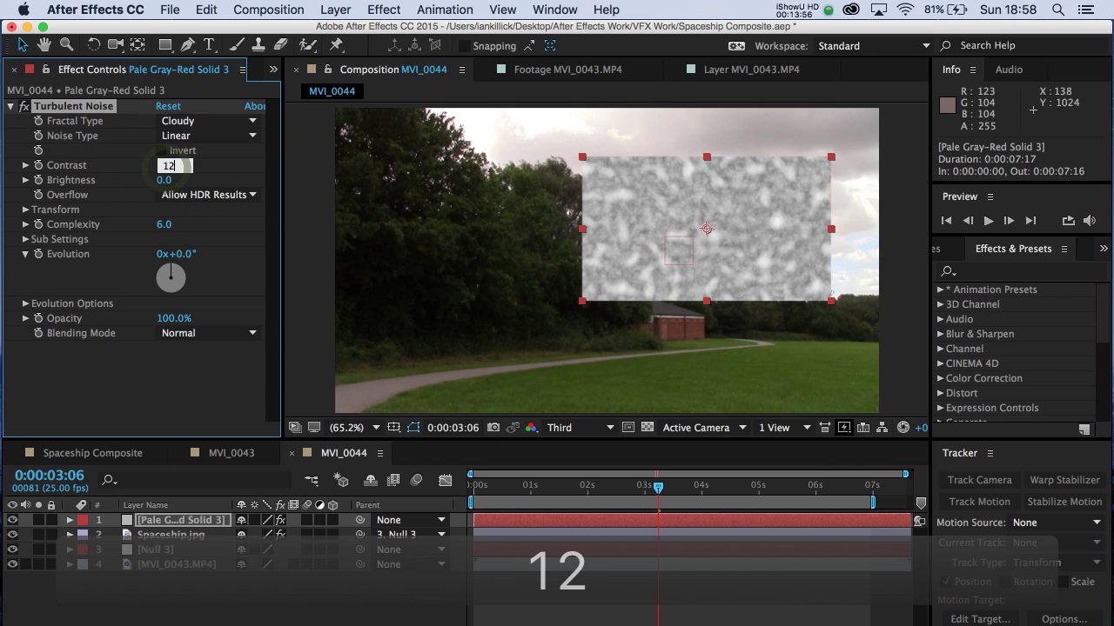
{"action": "left_click", "coordinate": [224, 174]}
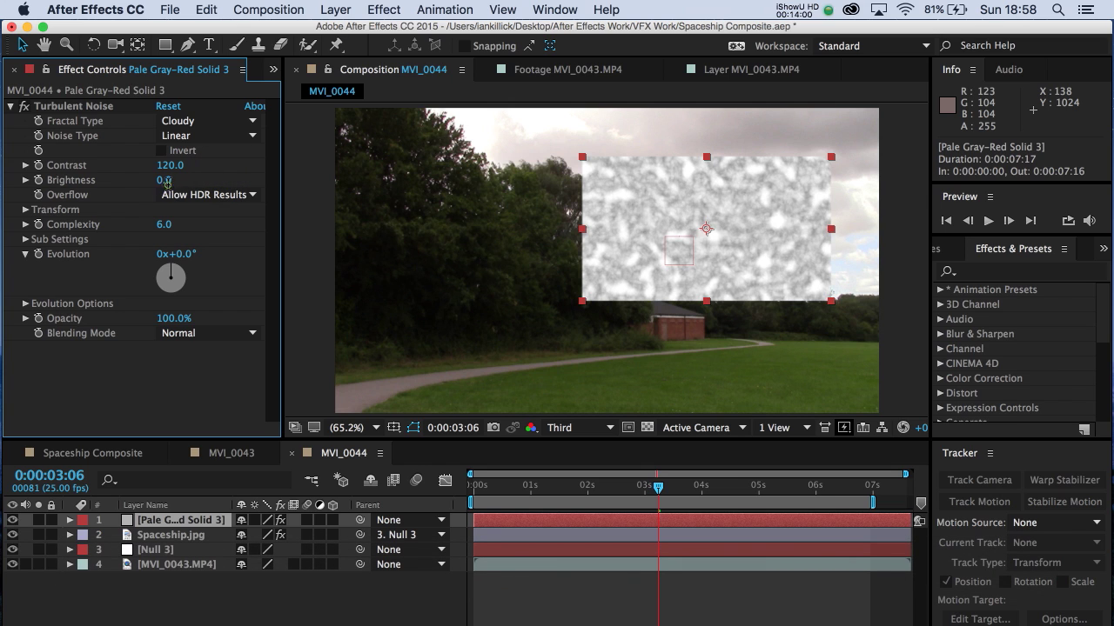
{"action": "type", "text": "-10"}
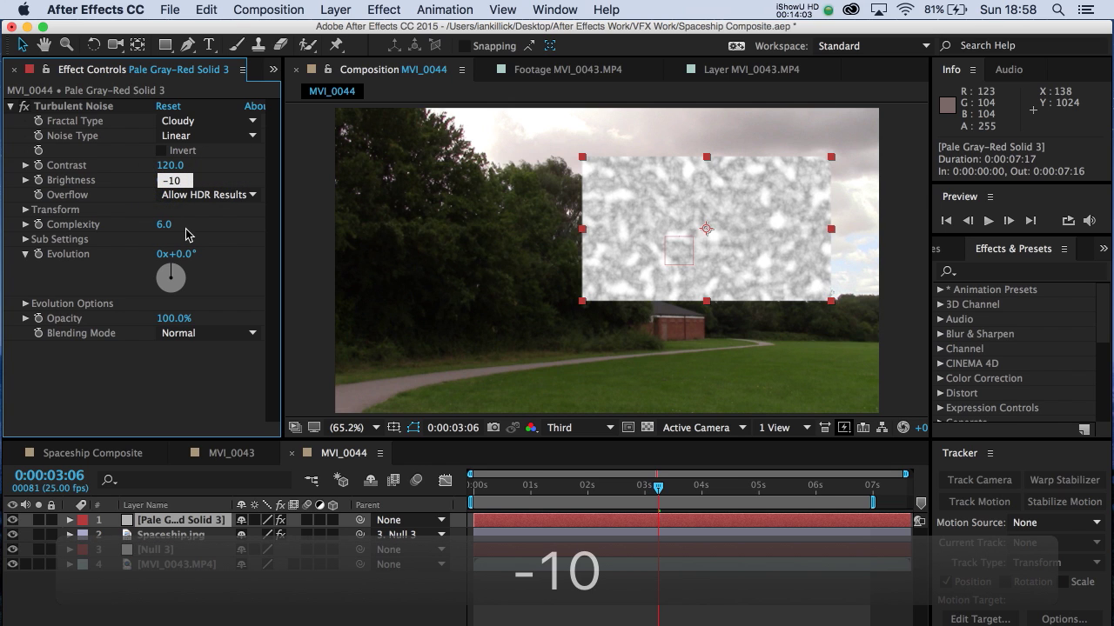
{"action": "left_click", "coordinate": [228, 247]}
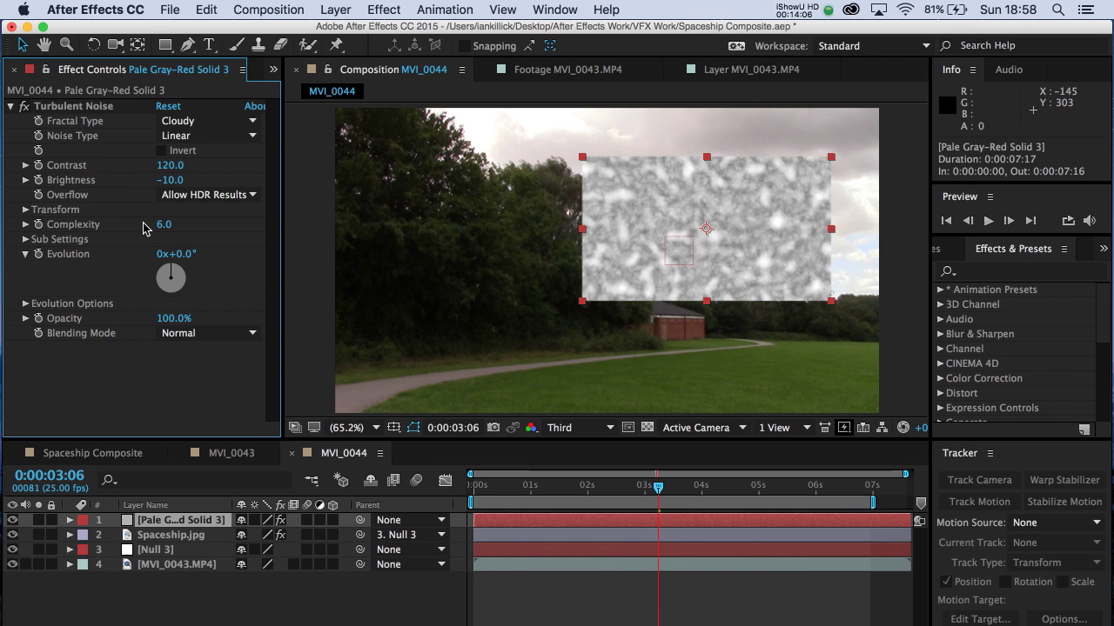
Disable Uniform Scaling for Turbulent Noise and set Scale Width 470 and Scale Height 510.
{"action": "left_click", "coordinate": [25, 210]}
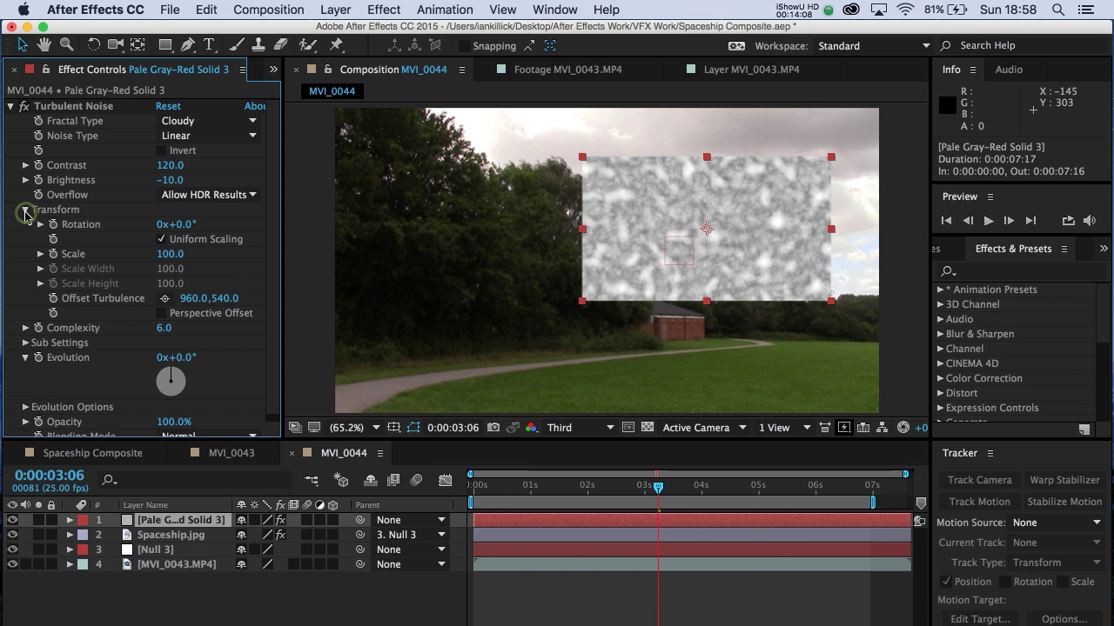
{"action": "left_click", "coordinate": [160, 240]}
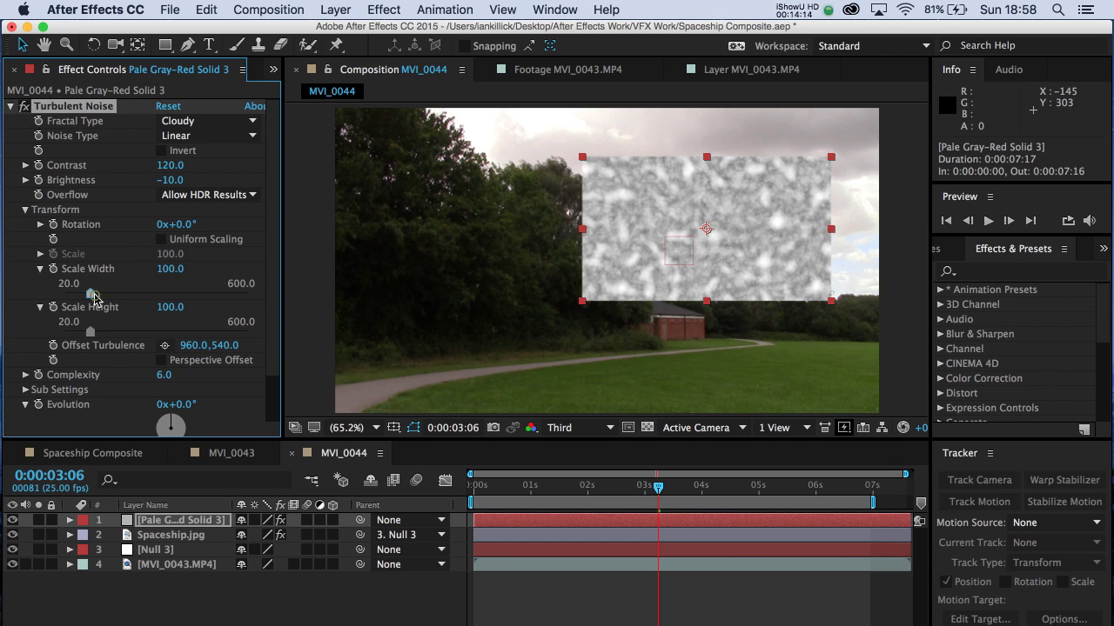
{"action": "left_click_drag", "start_coordinate": [106, 299], "coordinate": [207, 303]}
{"action": "left_click", "coordinate": [169, 269]}
{"action": "type", "text": "470"}
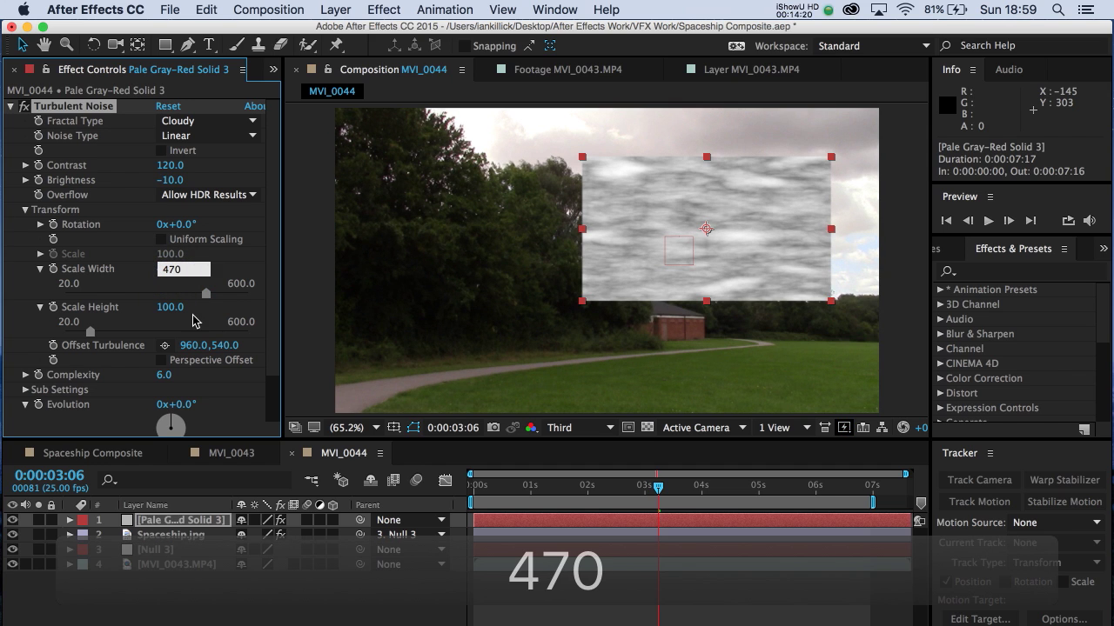
{"action": "key", "text": "Return"}
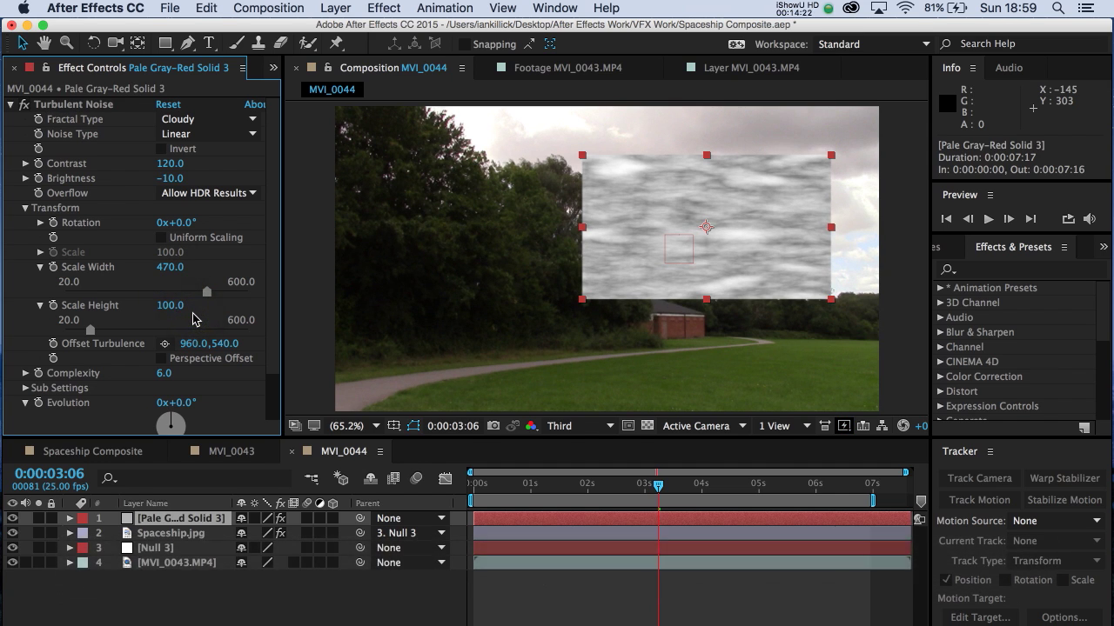
{"action": "left_click", "coordinate": [170, 305]}
{"action": "type", "text": "51"}
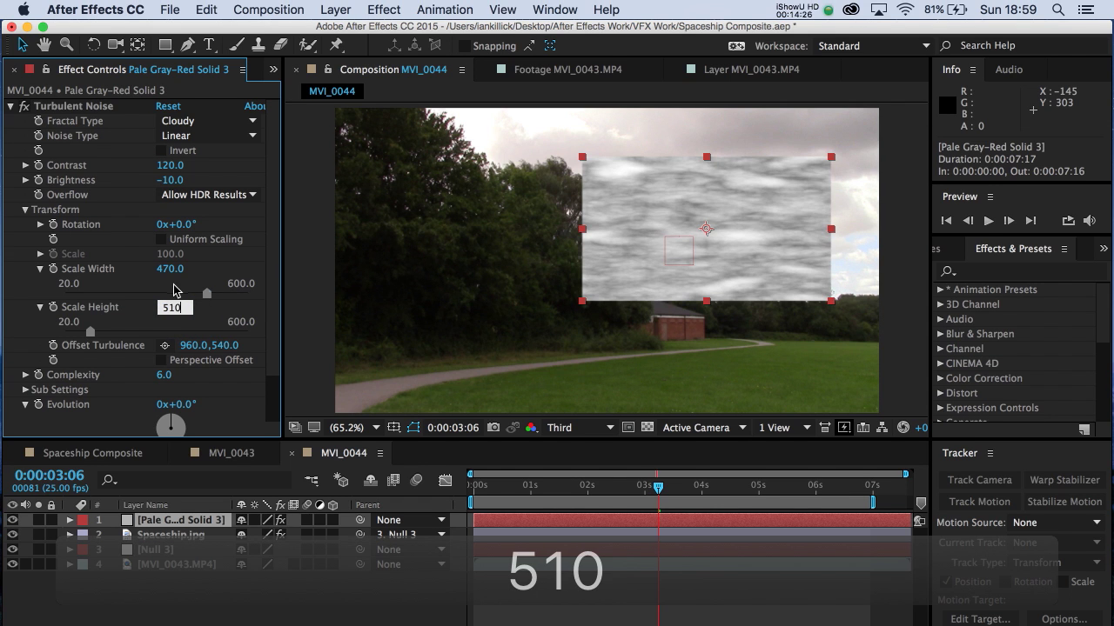
{"action": "type", "text": "0"}
{"action": "key", "text": "Return"}
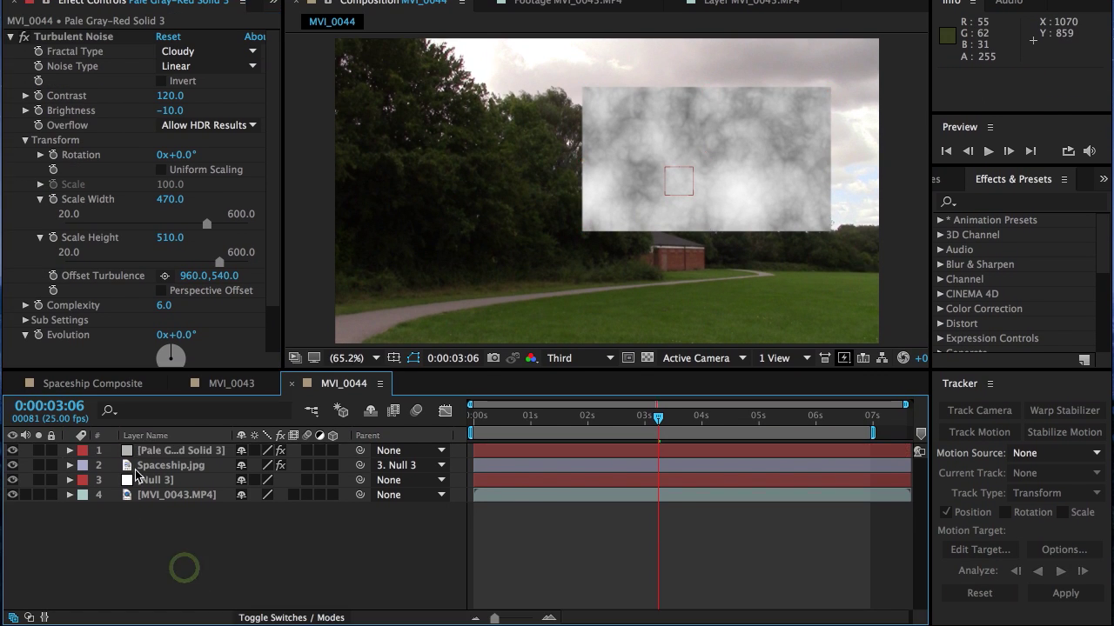
Add a full-layer rectangular Mask 1 to Pale Gray-Red Solid 3 using the Rectangle Tool.
{"action": "left_click", "coordinate": [161, 451]}
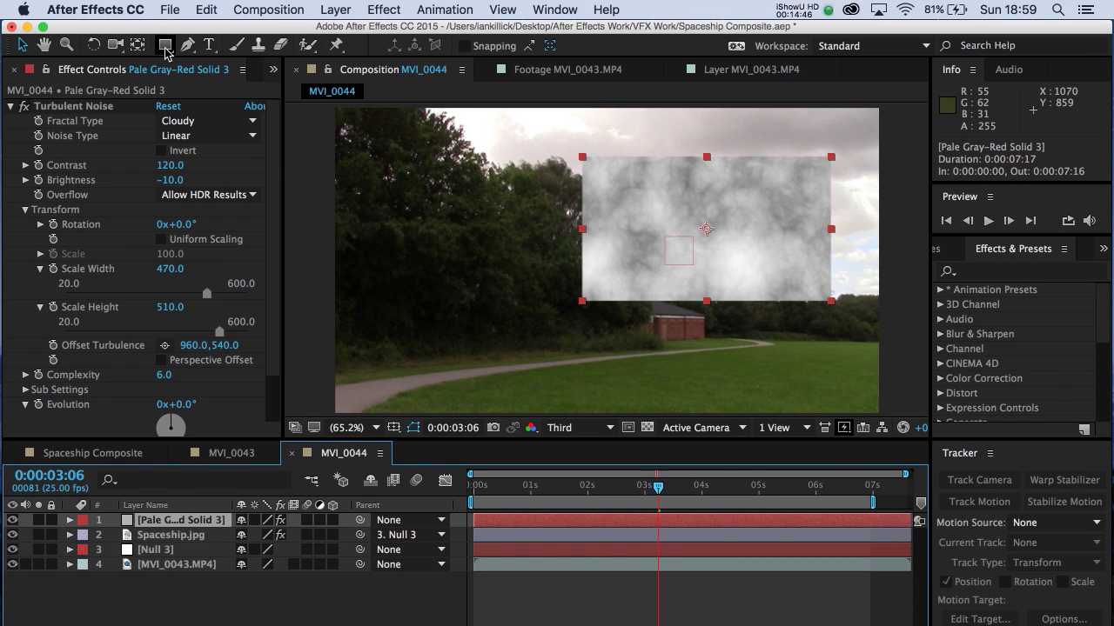
{"action": "left_click", "coordinate": [166, 48]}
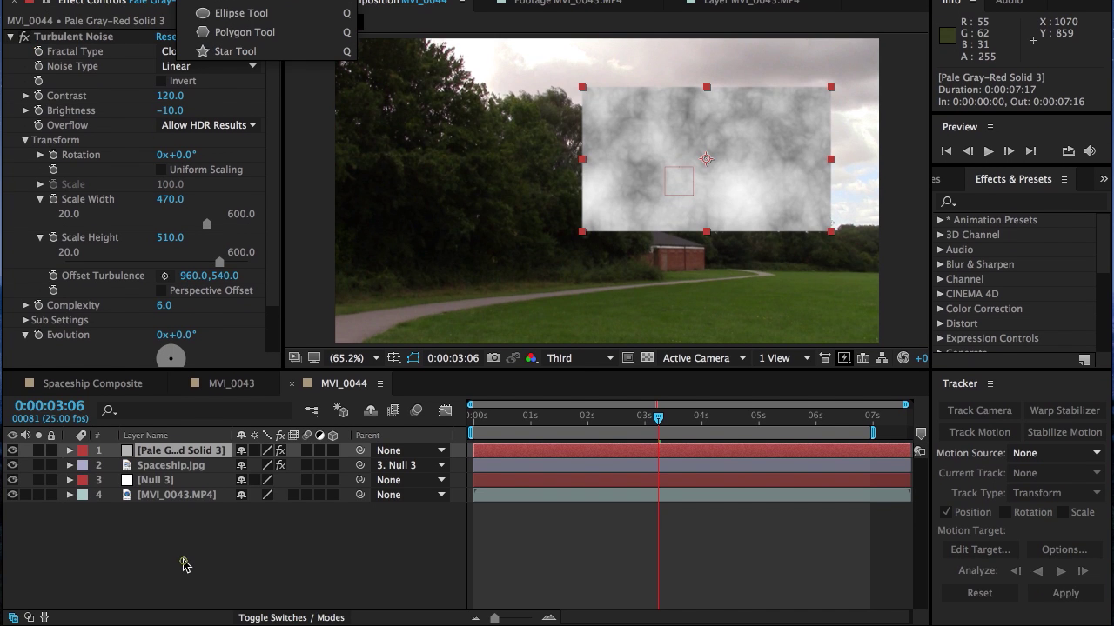
{"action": "left_click", "coordinate": [183, 565]}
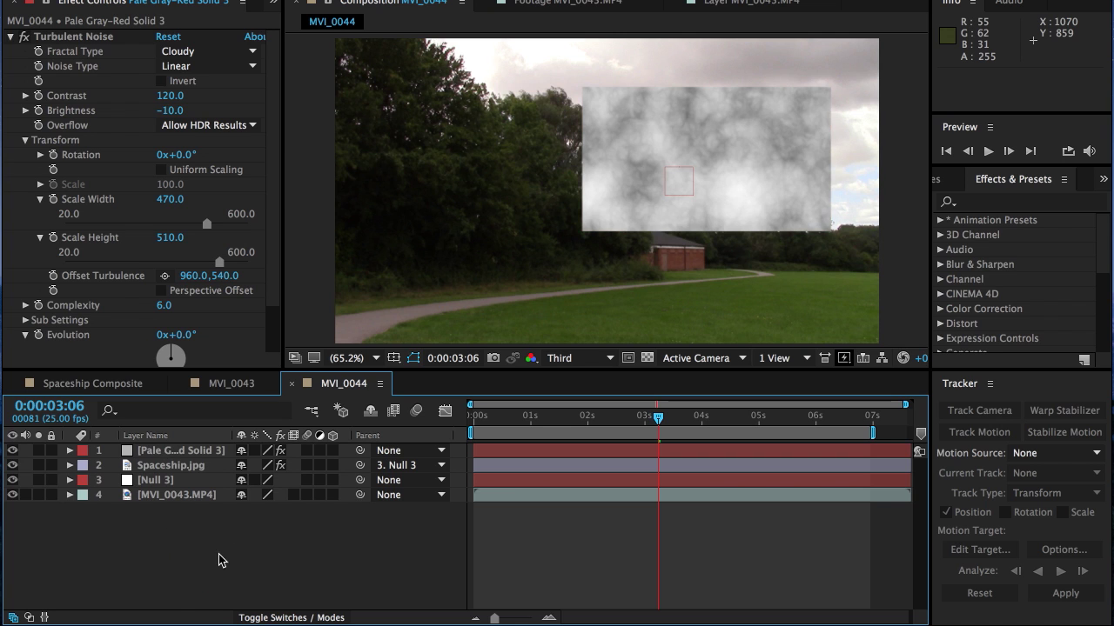
{"action": "left_click", "coordinate": [161, 453]}
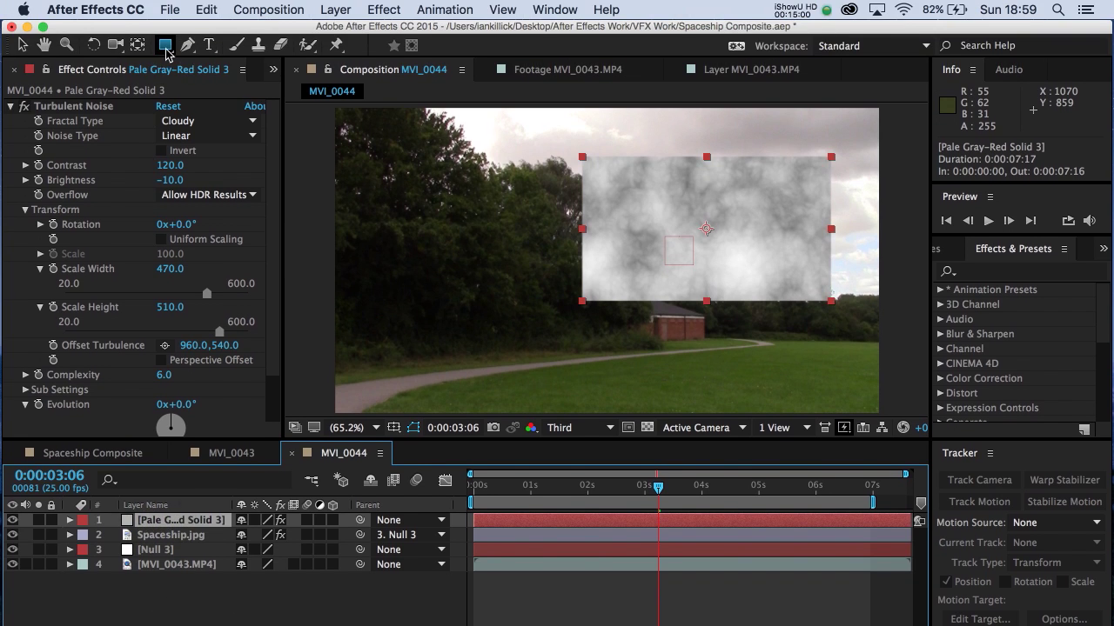
{"action": "left_click", "coordinate": [165, 0]}
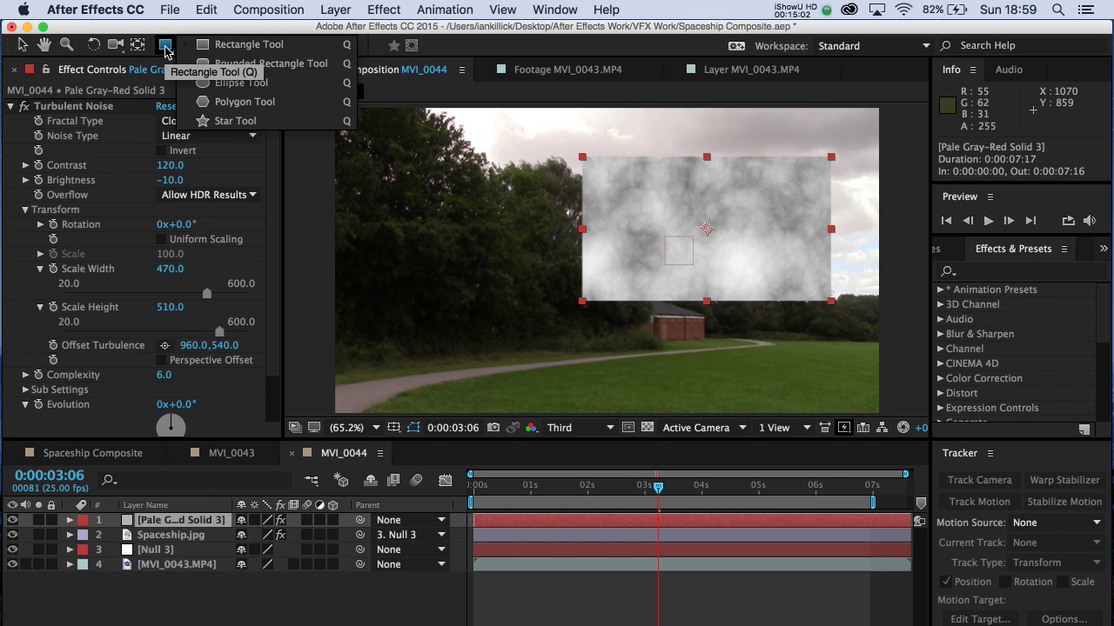
{"action": "double_click", "coordinate": [165, 46]}
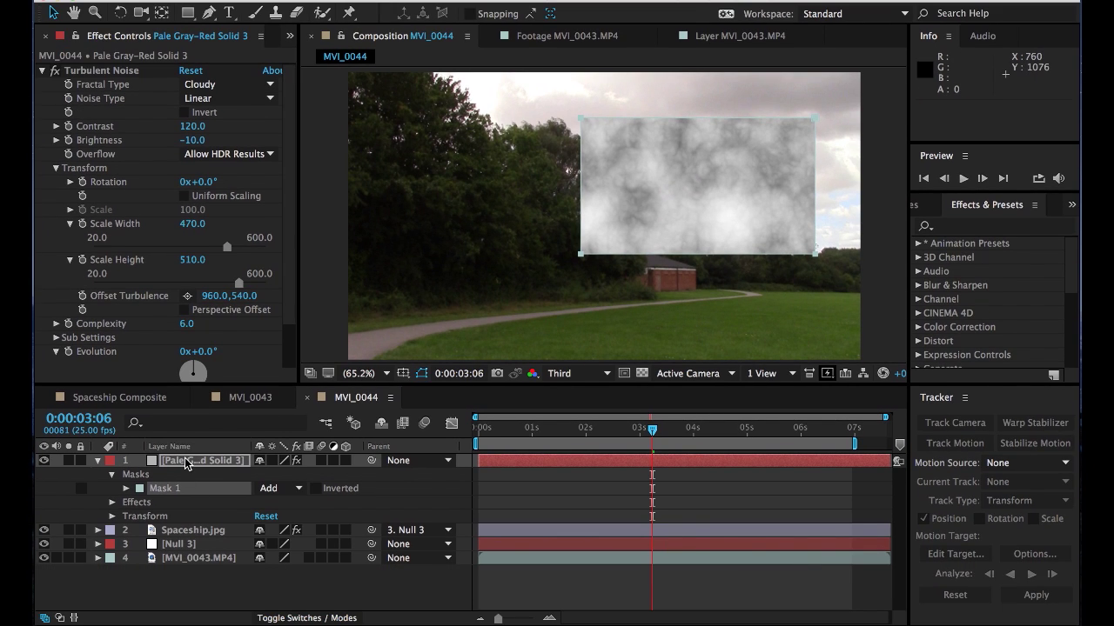
{"action": "left_click", "coordinate": [169, 489]}
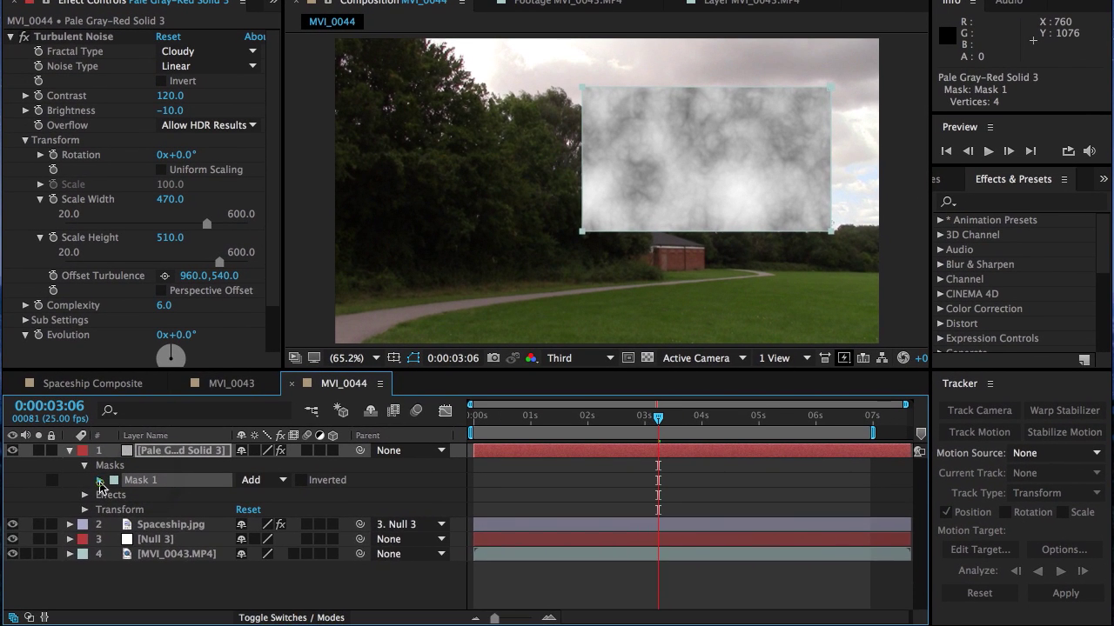
Give Mask 1 a 250-pixel feather and roughly -350-pixel expansion, then deselect the layer.
{"action": "left_click", "coordinate": [99, 481]}
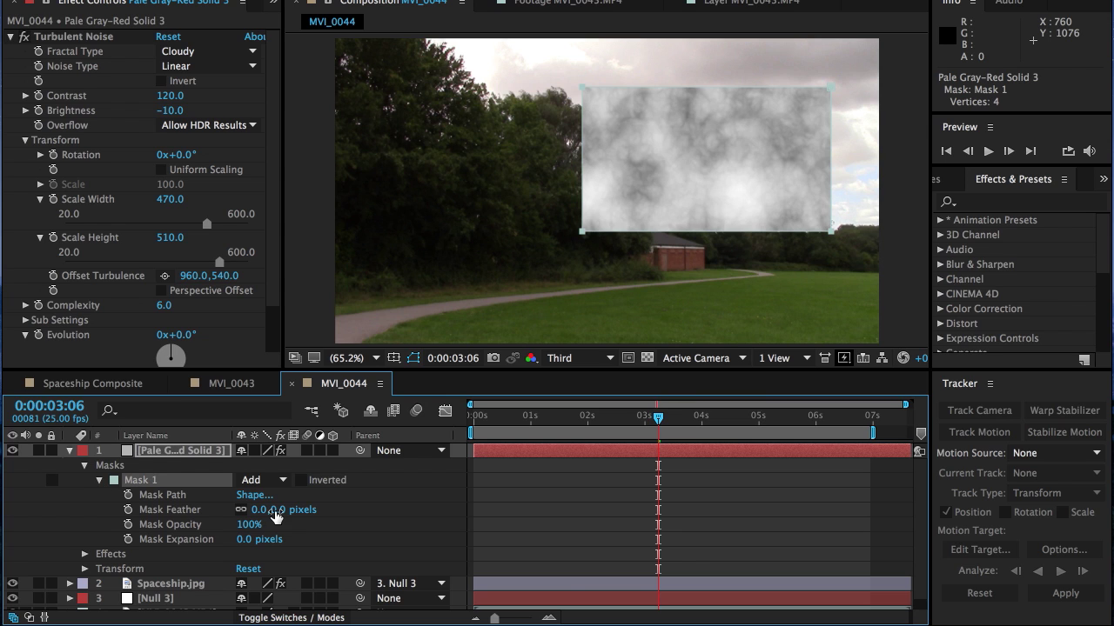
{"action": "left_click_drag", "start_coordinate": [275, 510], "coordinate": [492, 527]}
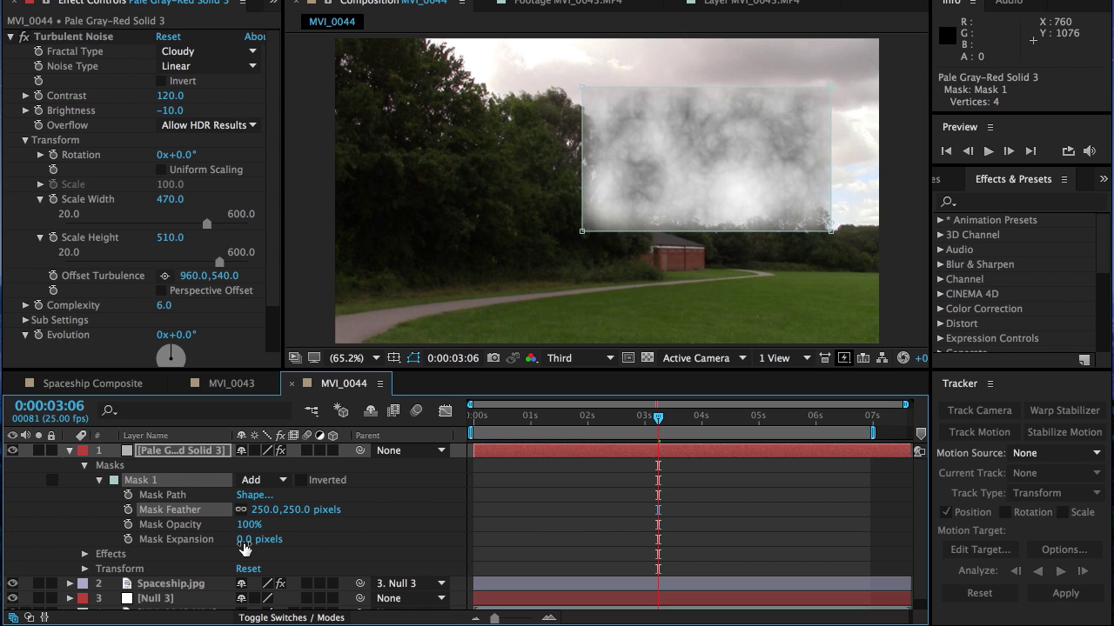
{"action": "left_click_drag", "start_coordinate": [244, 540], "coordinate": [91, 539]}
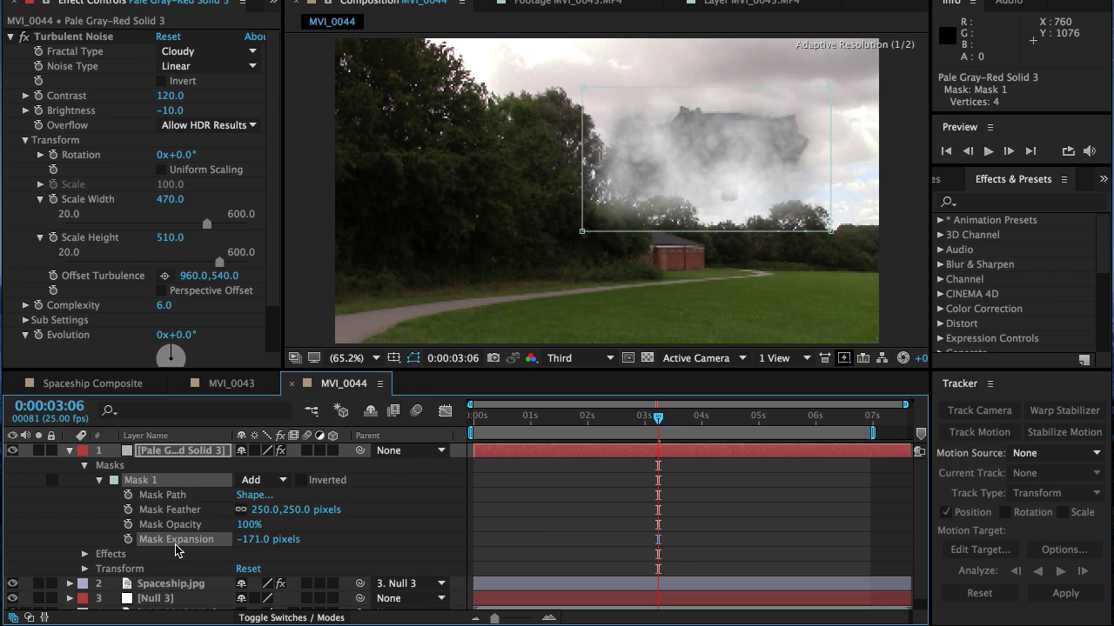
{"action": "left_click_drag", "start_coordinate": [247, 543], "coordinate": [108, 533]}
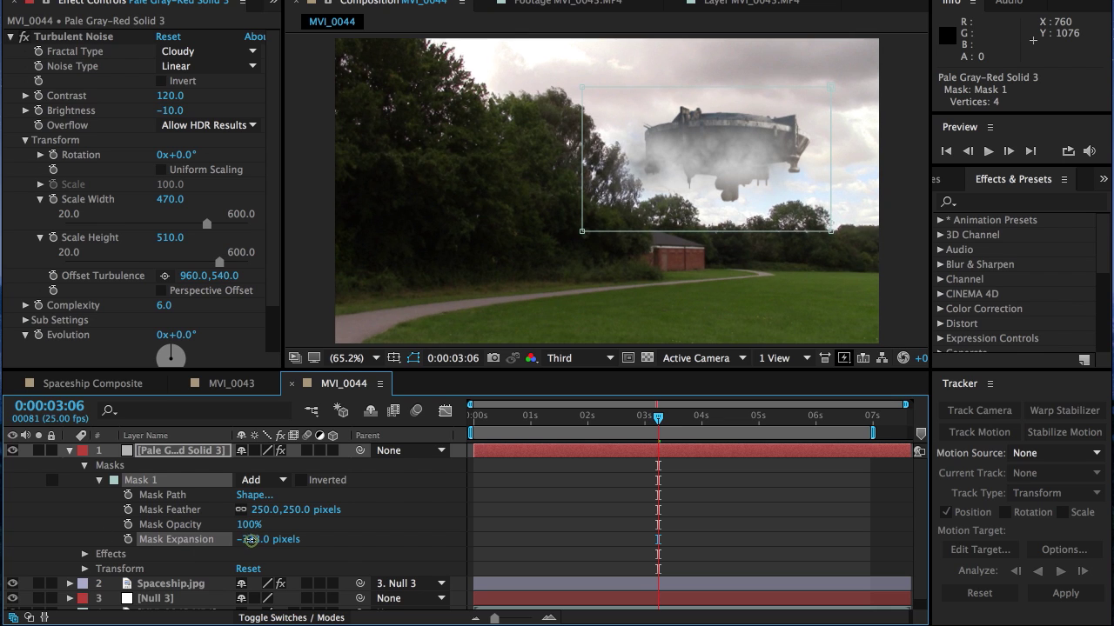
{"action": "left_click_drag", "start_coordinate": [250, 539], "coordinate": [243, 542]}
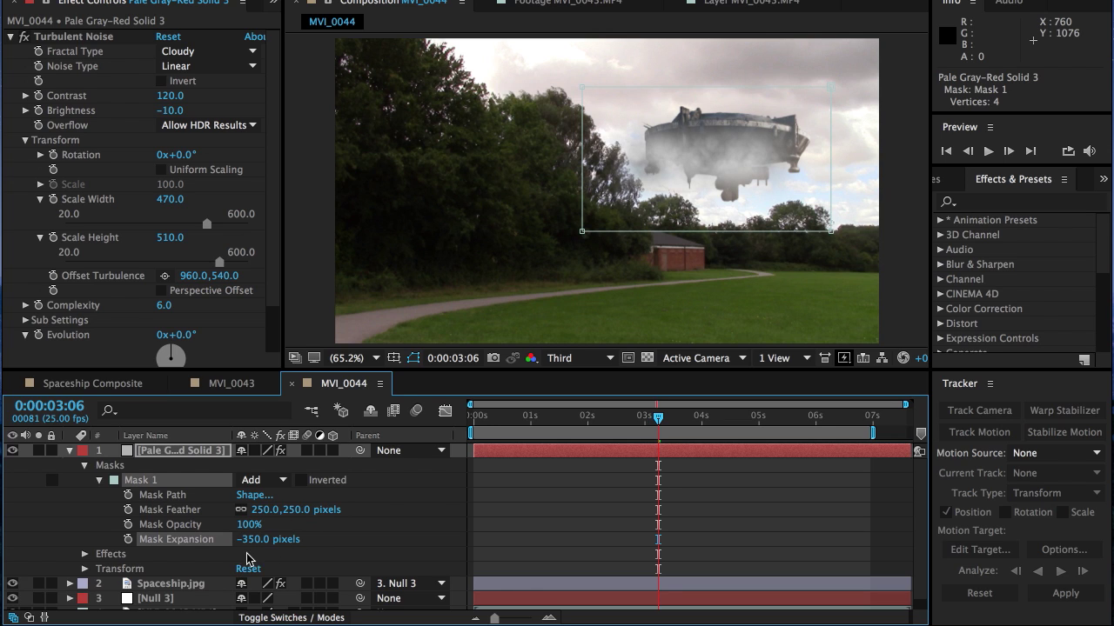
{"action": "left_click", "coordinate": [499, 464]}
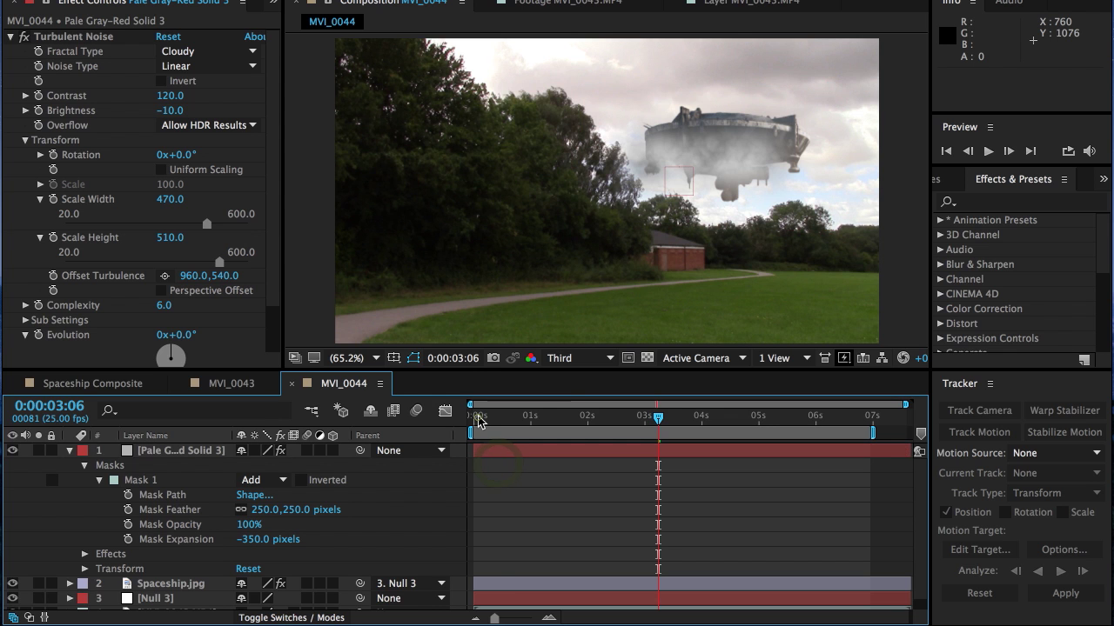
Shift the Turbulent Noise Offset Turbulence to 956.0,540.0 on the noise layer.
{"action": "left_click_drag", "start_coordinate": [478, 422], "coordinate": [467, 451]}
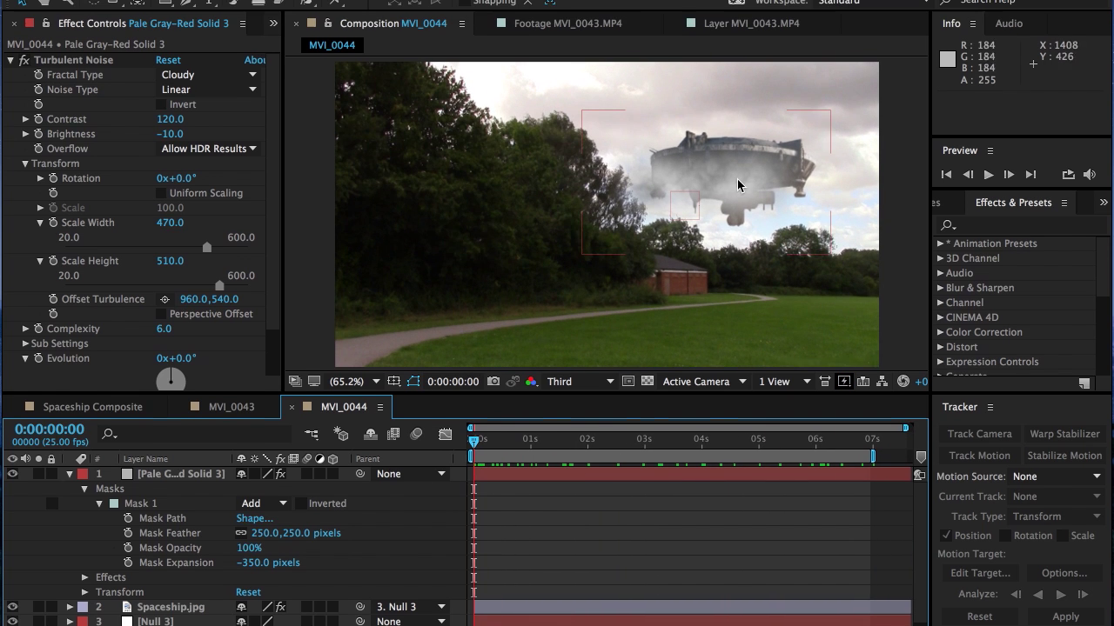
{"action": "left_click", "coordinate": [736, 161]}
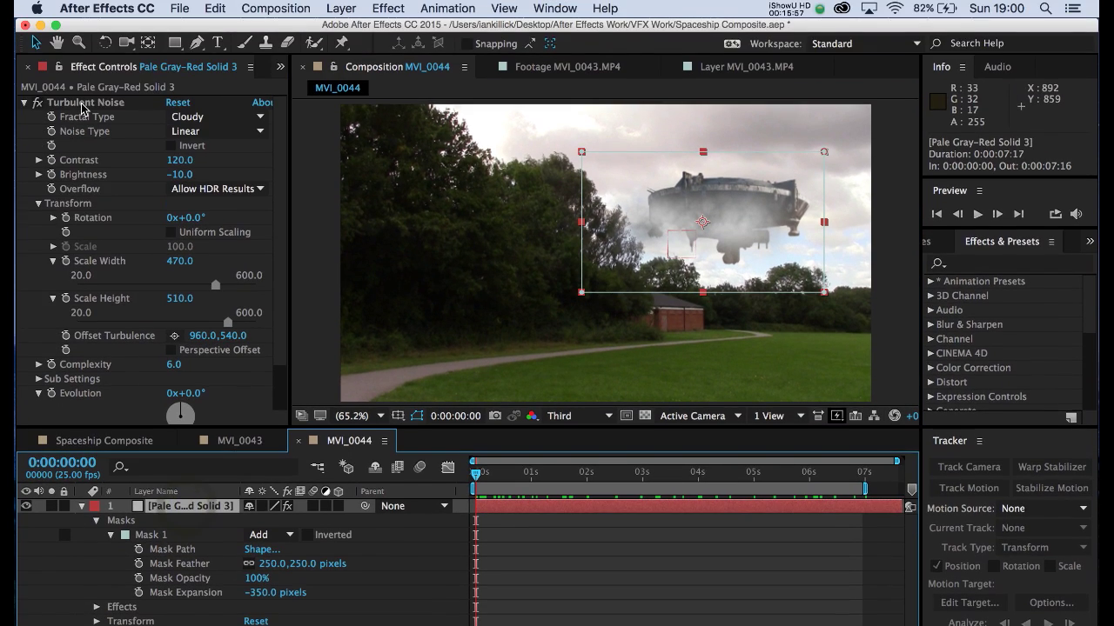
{"action": "left_click", "coordinate": [84, 55]}
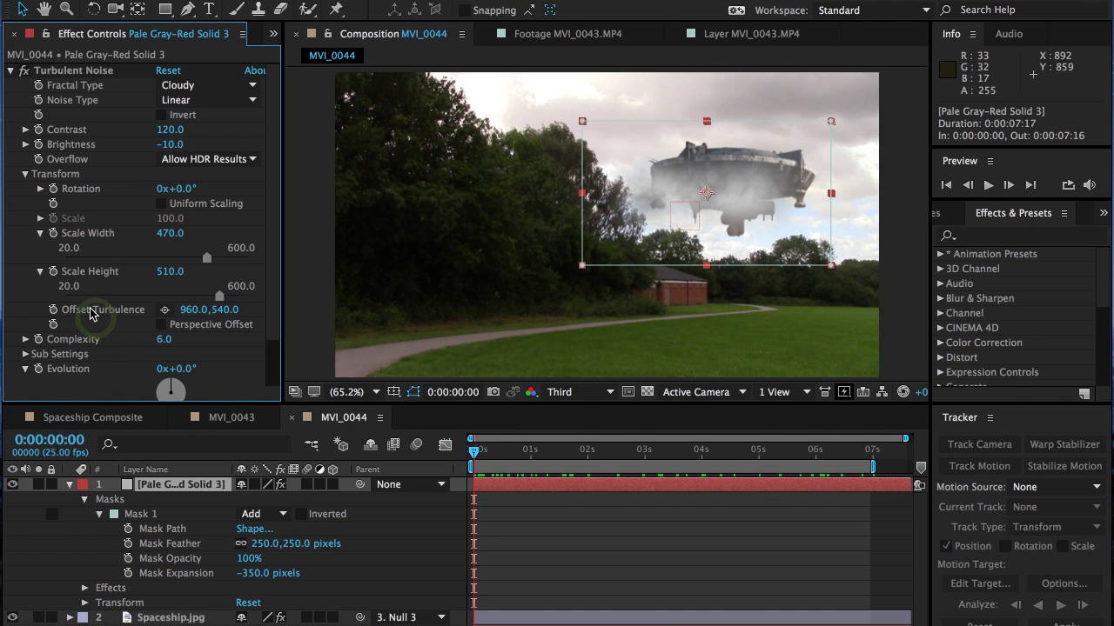
{"action": "mouse_move", "coordinate": [193, 313]}
{"action": "left_mouse_down"}
{"action": "mouse_move", "coordinate": [420, 349]}
{"action": "mouse_move", "coordinate": [287, 326]}
{"action": "mouse_move", "coordinate": [174, 328]}
{"action": "mouse_move", "coordinate": [215, 314]}
{"action": "mouse_move", "coordinate": [165, 299]}
{"action": "mouse_move", "coordinate": [225, 299]}
{"action": "mouse_move", "coordinate": [186, 304]}
{"action": "mouse_move", "coordinate": [255, 318]}
{"action": "mouse_move", "coordinate": [203, 312]}
{"action": "left_mouse_up"}
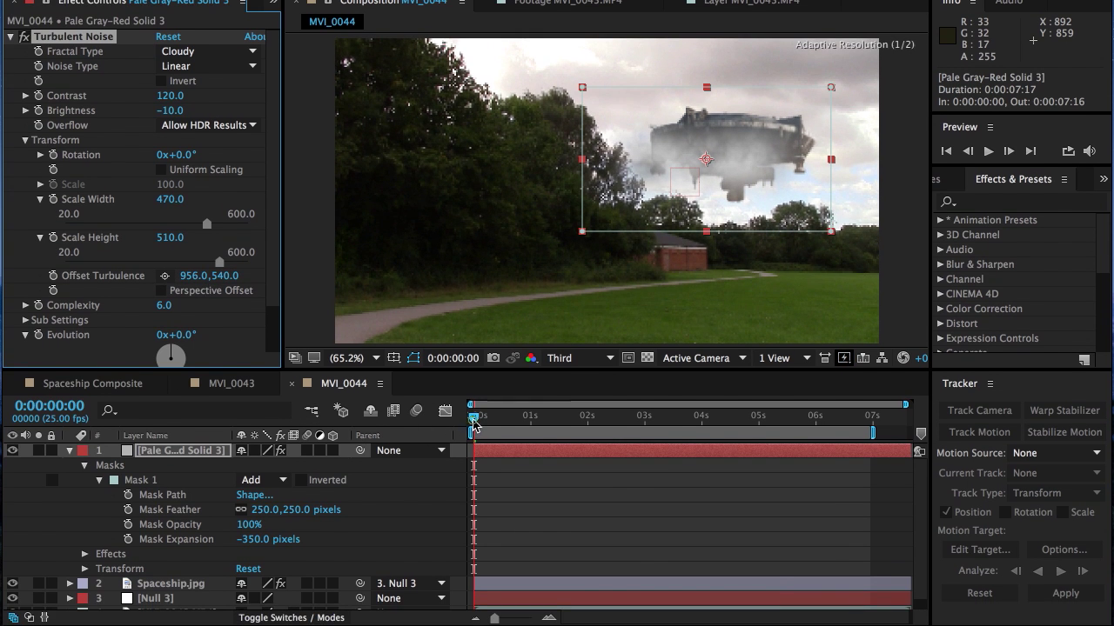
{"action": "left_click_drag", "start_coordinate": [474, 422], "coordinate": [485, 424]}
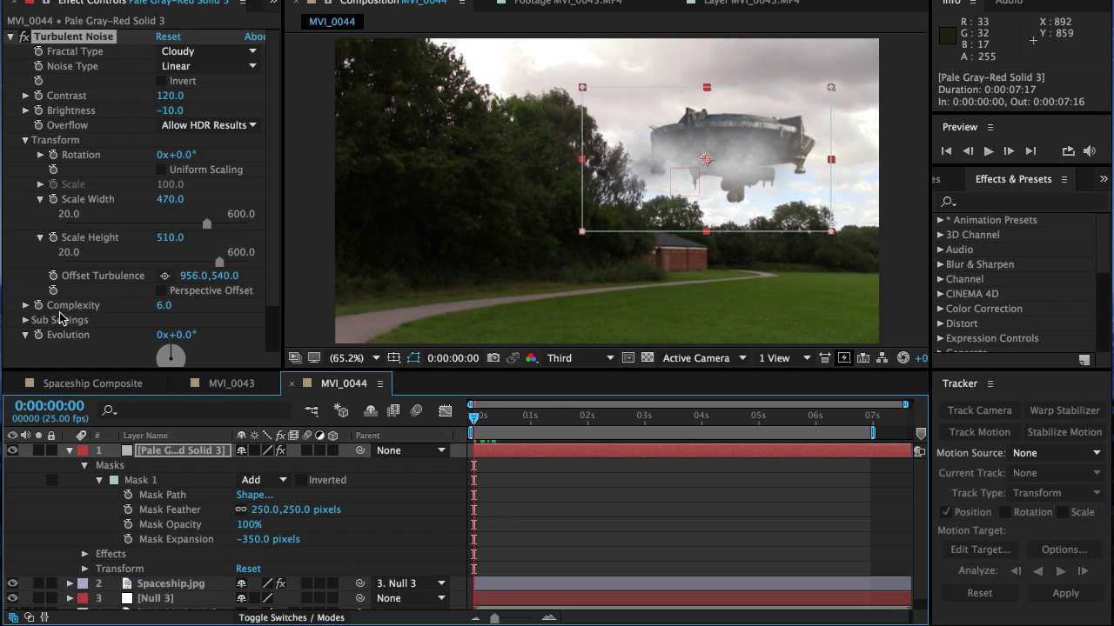
{"action": "left_click", "coordinate": [54, 276]}
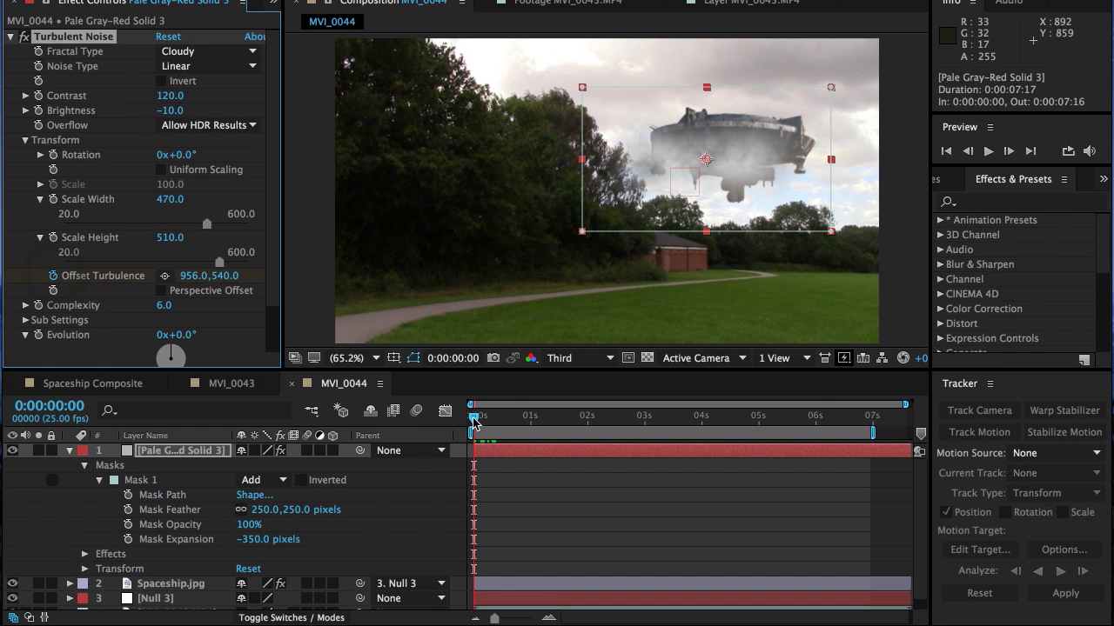
{"action": "left_click_drag", "start_coordinate": [474, 422], "coordinate": [870, 450]}
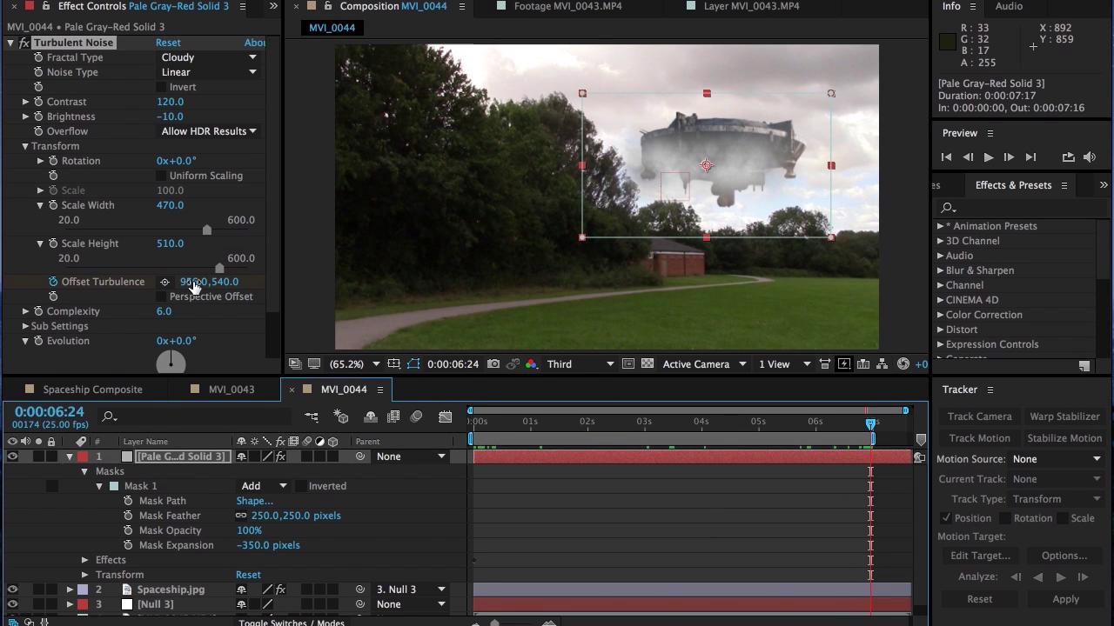
{"action": "left_click_drag", "start_coordinate": [187, 275], "coordinate": [80, 314]}
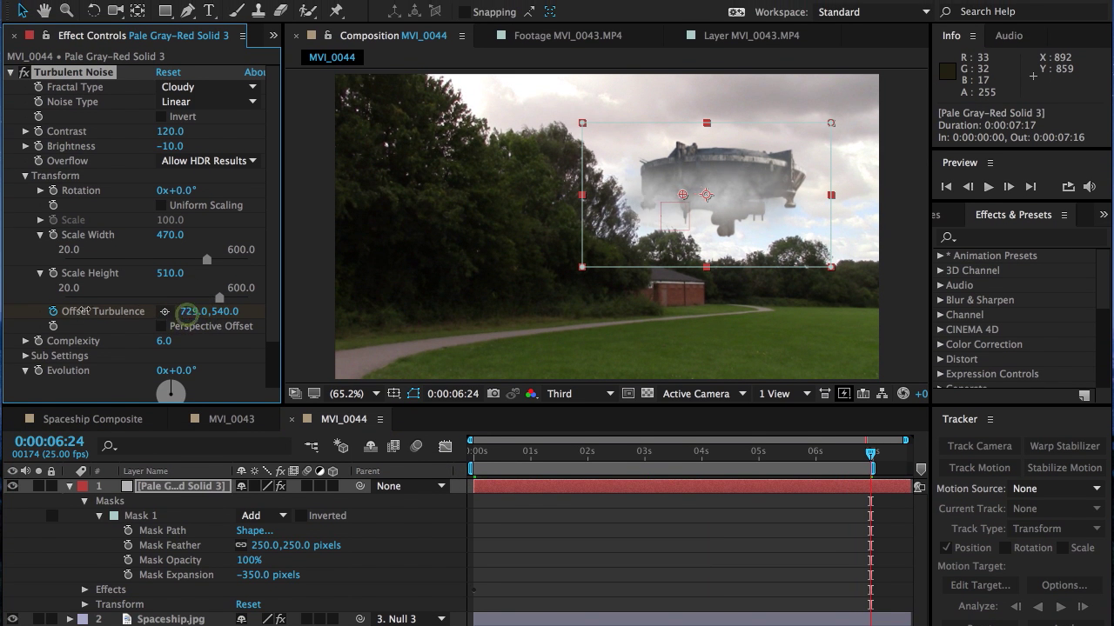
{"action": "left_click_drag", "start_coordinate": [184, 311], "coordinate": [76, 304]}
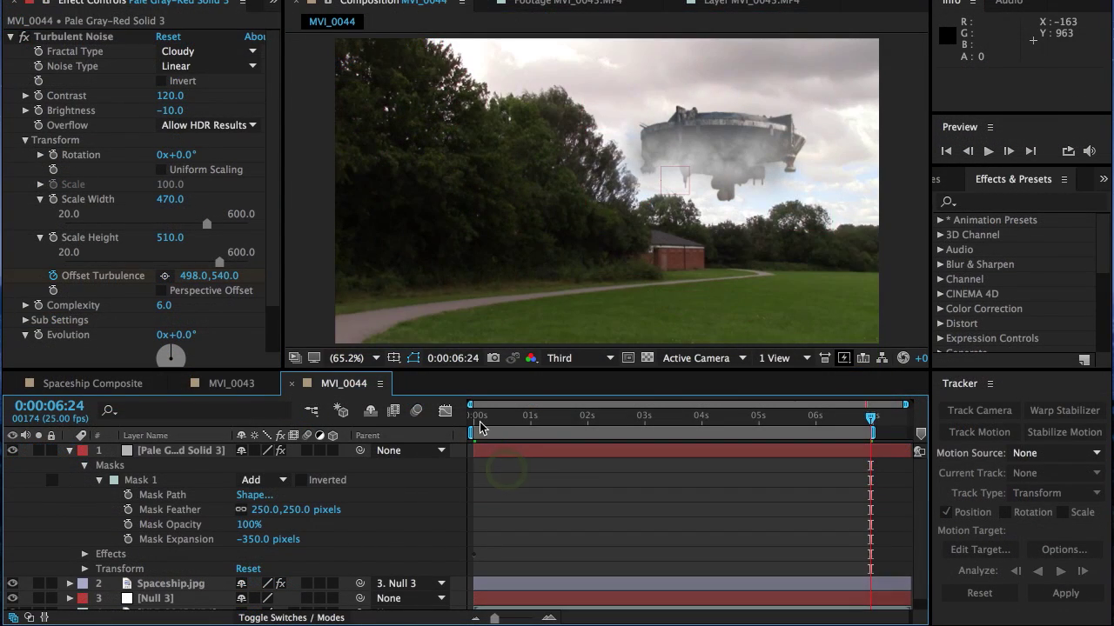
{"action": "left_click", "coordinate": [479, 458]}
{"action": "left_click_drag", "start_coordinate": [480, 426], "coordinate": [845, 426]}
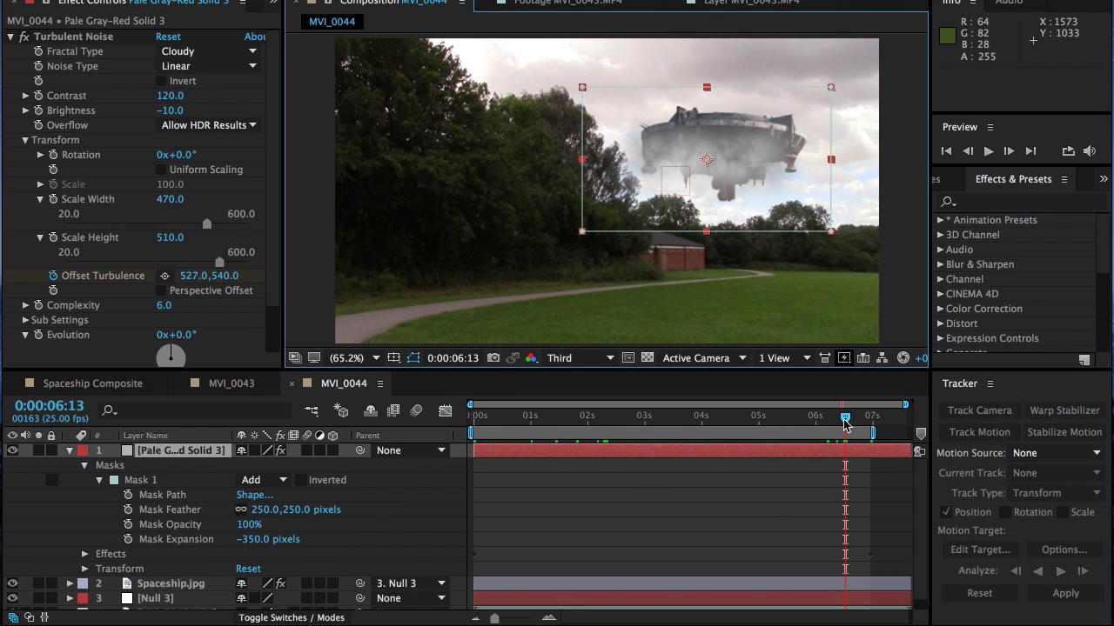
{"action": "mouse_move", "coordinate": [845, 426]}
{"action": "left_mouse_down"}
{"action": "mouse_move", "coordinate": [489, 426]}
{"action": "mouse_move", "coordinate": [470, 437]}
{"action": "mouse_move", "coordinate": [556, 426]}
{"action": "mouse_move", "coordinate": [831, 428]}
{"action": "left_mouse_up"}
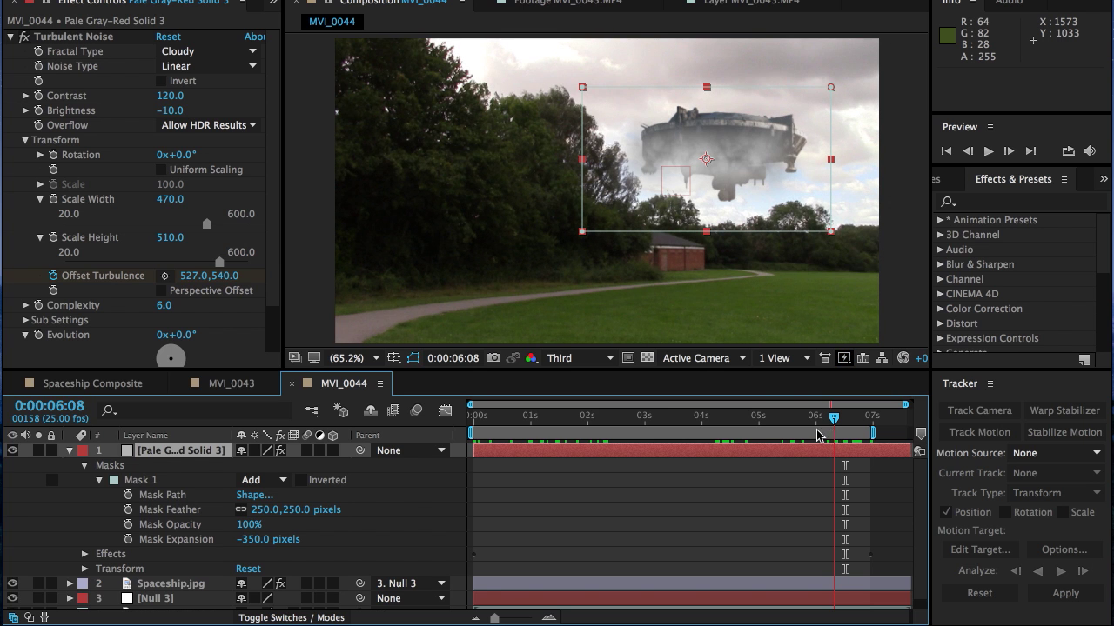
{"action": "mouse_move", "coordinate": [831, 435]}
{"action": "left_mouse_down"}
{"action": "mouse_move", "coordinate": [762, 426]}
{"action": "mouse_move", "coordinate": [834, 427]}
{"action": "left_mouse_up"}
{"action": "left_click_drag", "start_coordinate": [744, 423], "coordinate": [447, 443]}
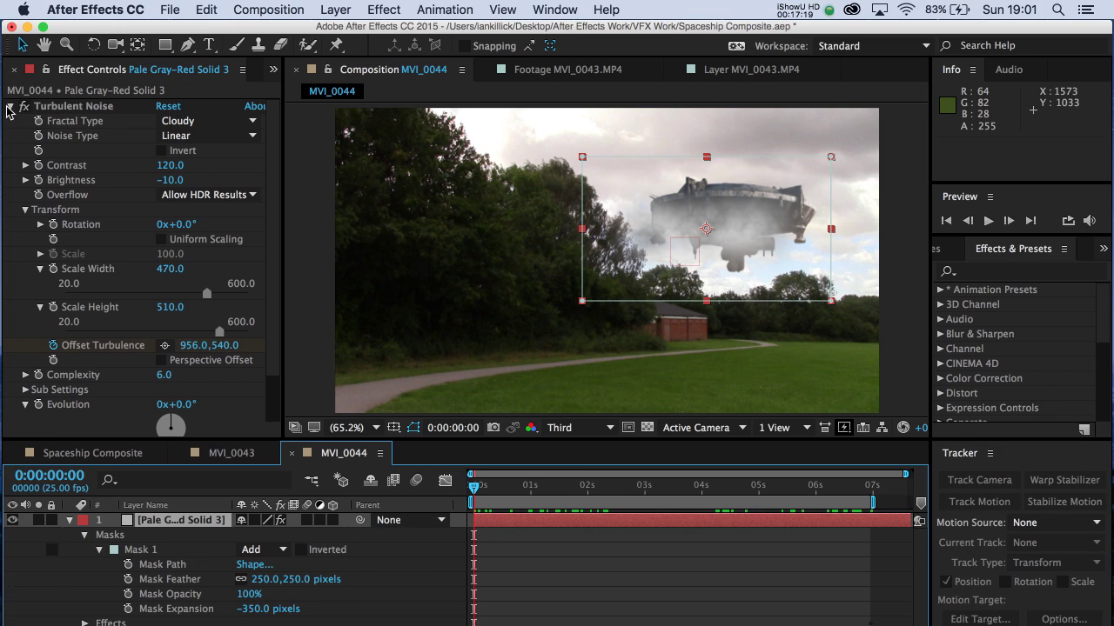
Collapse the Turbulent Noise settings and layer 1's mask properties, then play the composite preview.
{"action": "left_click", "coordinate": [10, 36]}
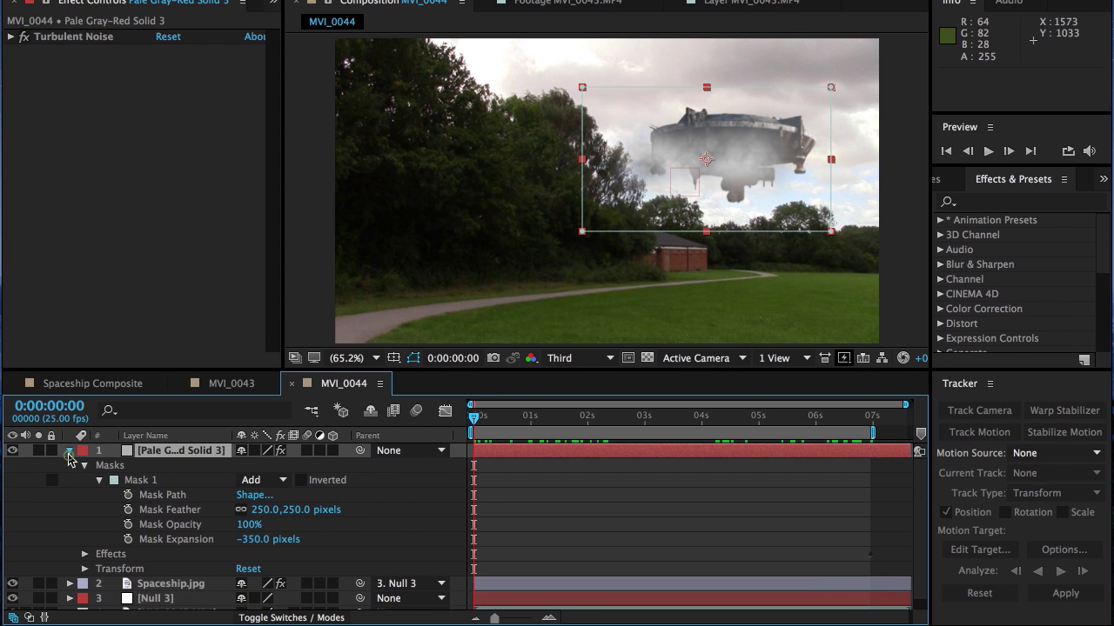
{"action": "left_click", "coordinate": [67, 504]}
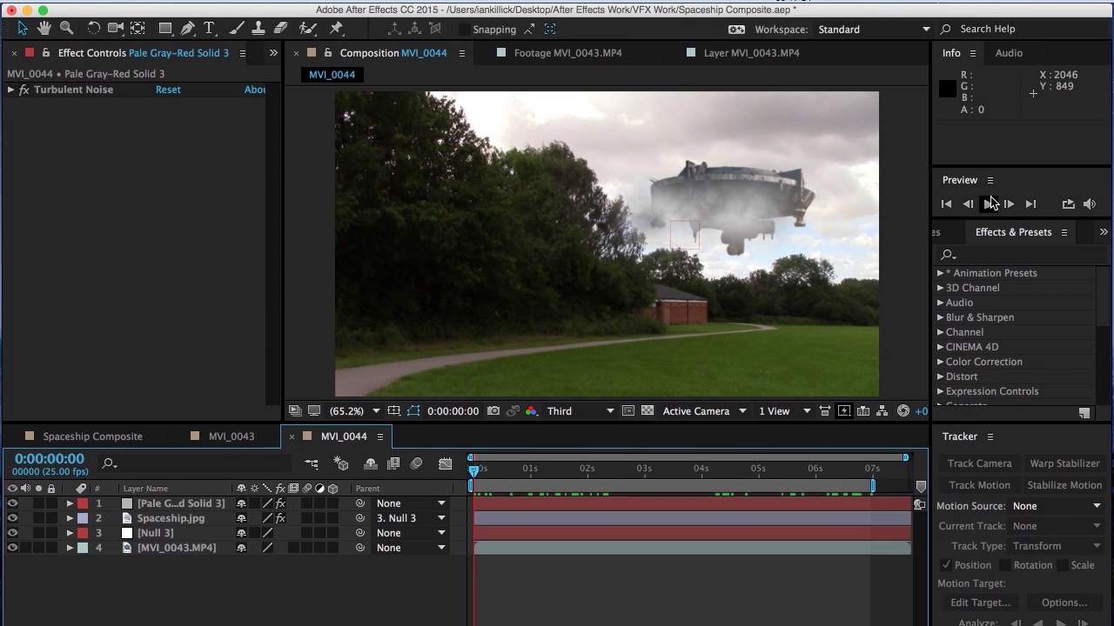
{"action": "left_click", "coordinate": [989, 203]}
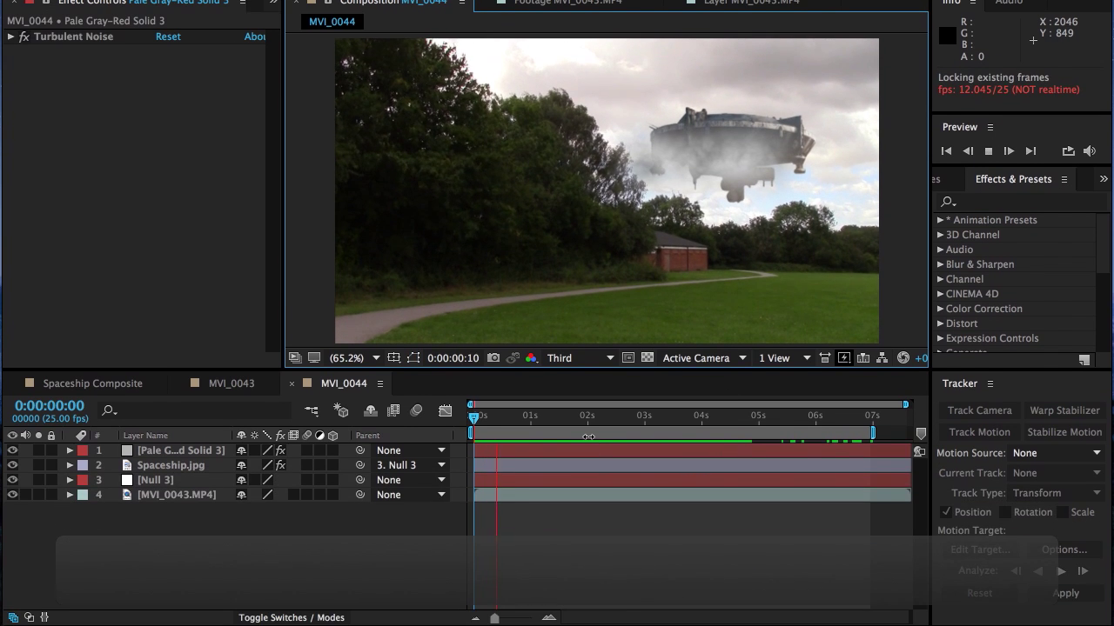
Stop playback and set the cloud solid's blend mode to Screen after trying Add, scrubbing to compare.
{"action": "key", "text": "space"}
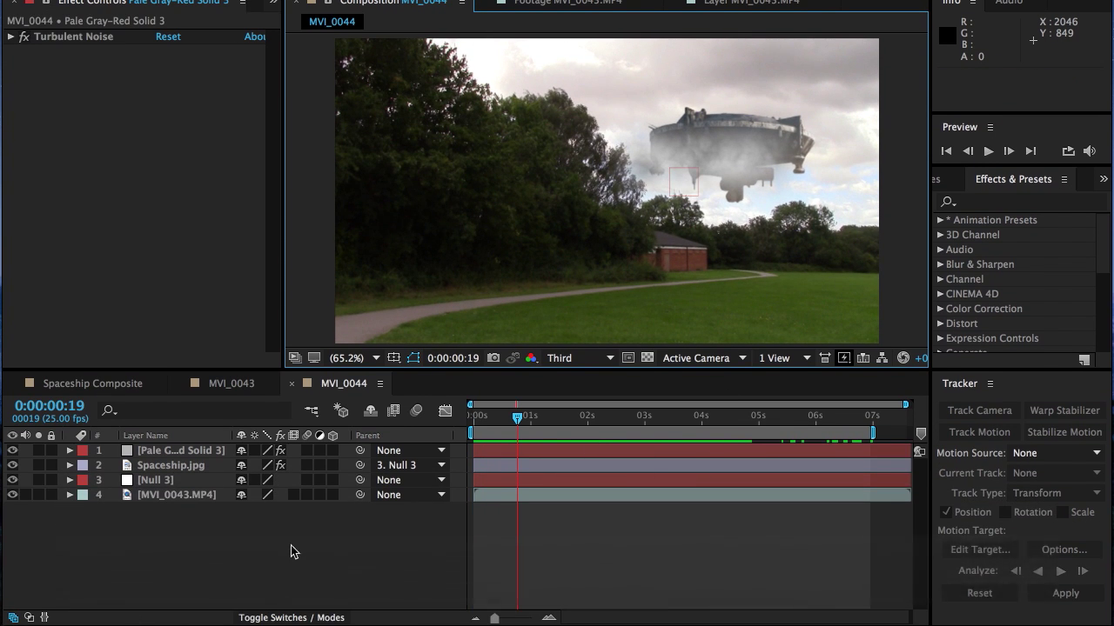
{"action": "left_click", "coordinate": [291, 618]}
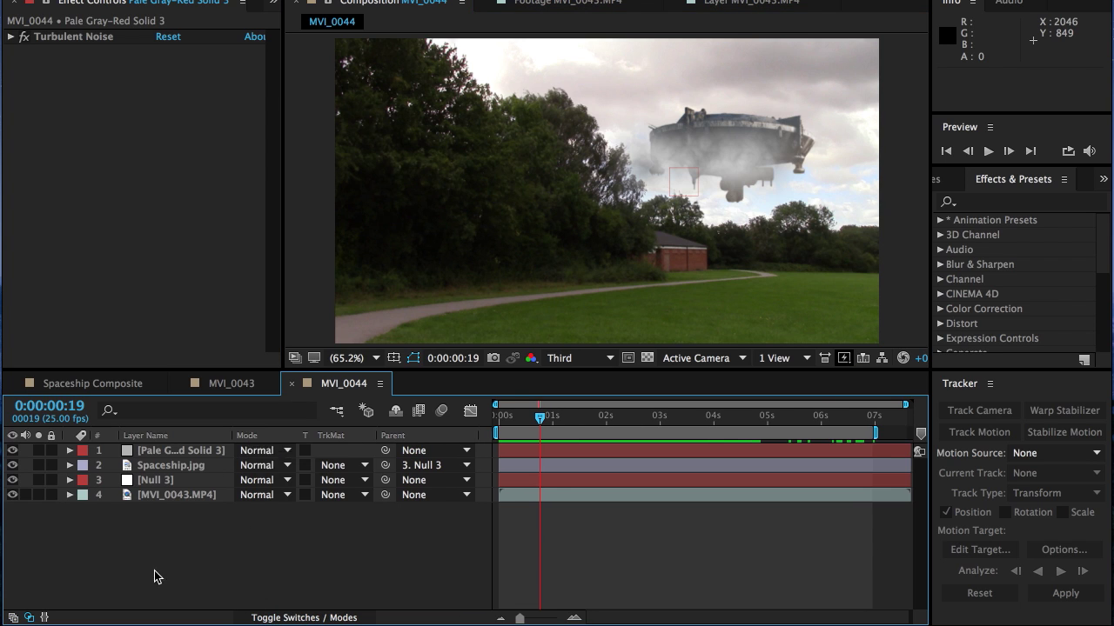
{"action": "left_click", "coordinate": [170, 454]}
{"action": "left_click", "coordinate": [261, 451]}
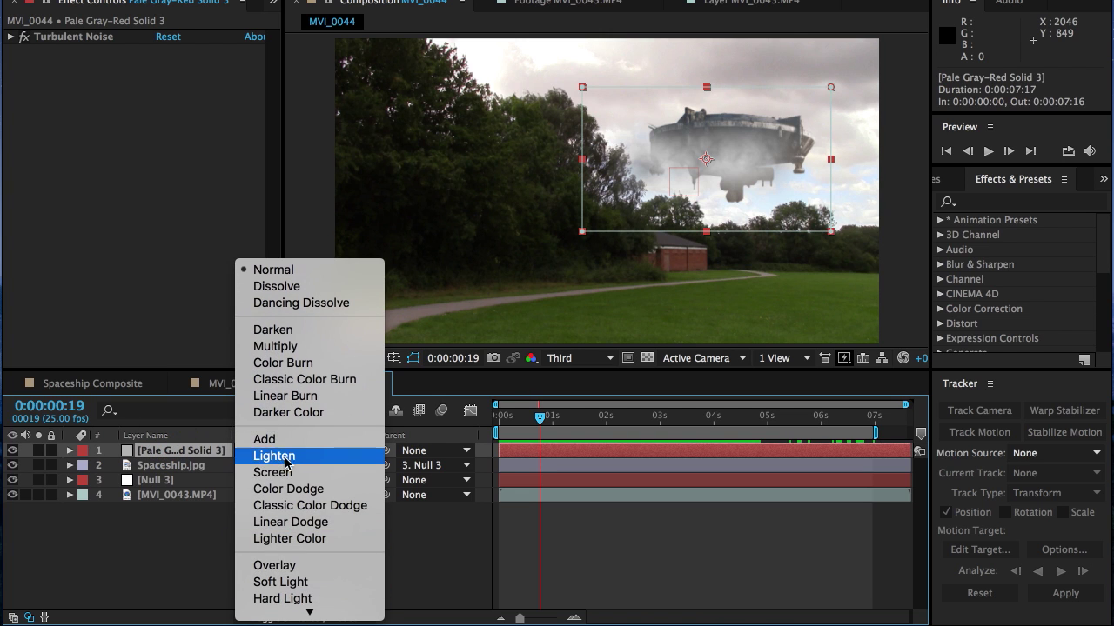
{"action": "left_click", "coordinate": [282, 444]}
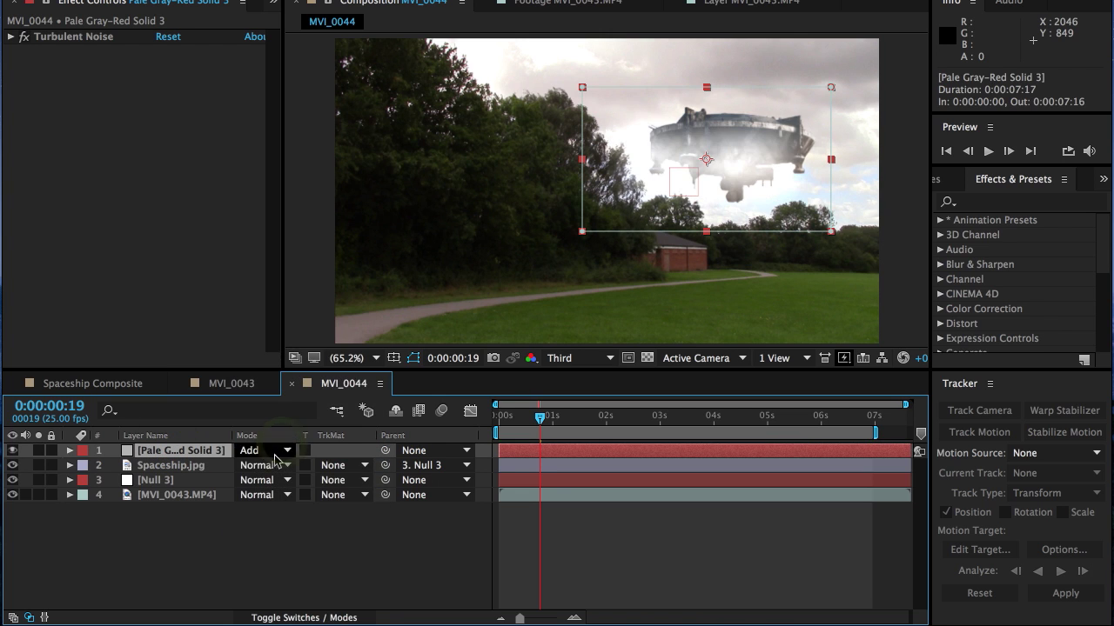
{"action": "left_click", "coordinate": [263, 453]}
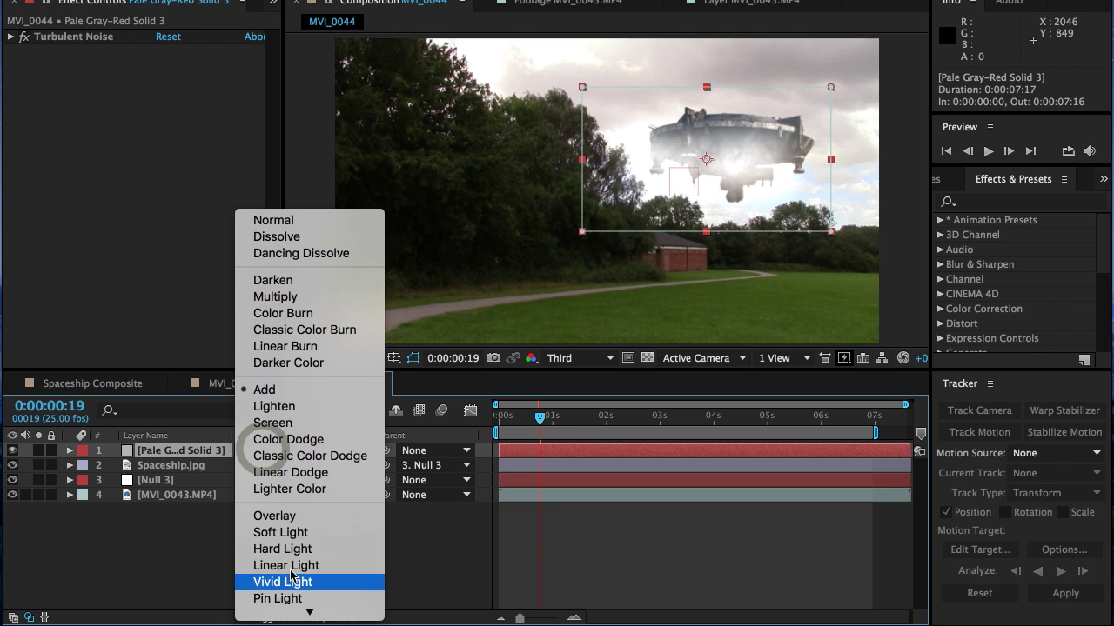
{"action": "left_click", "coordinate": [285, 424]}
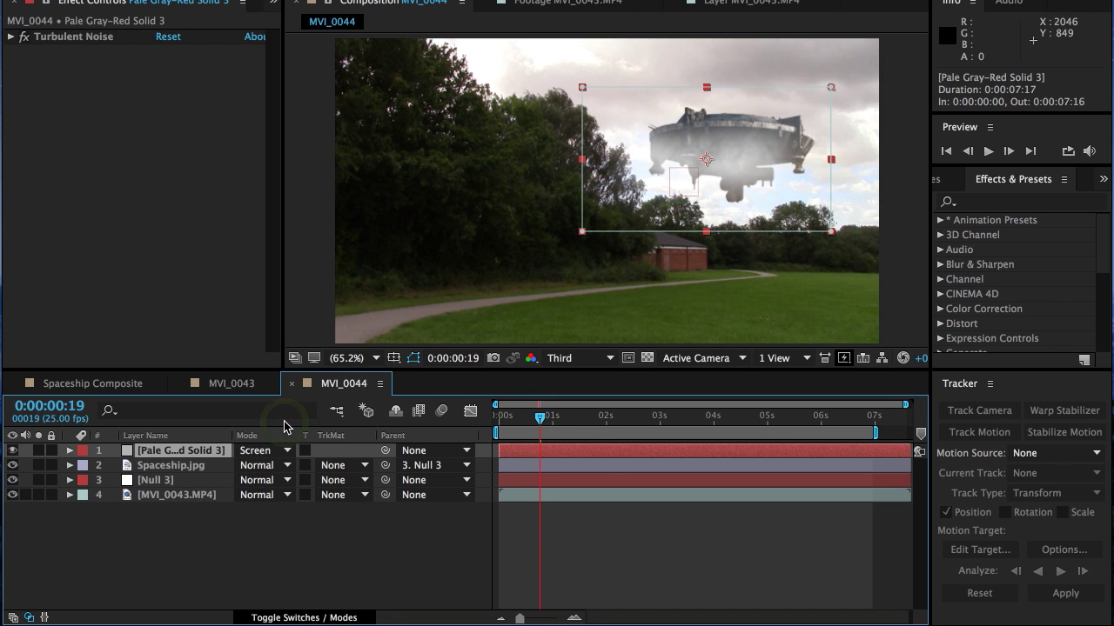
{"action": "left_click_drag", "start_coordinate": [500, 423], "coordinate": [633, 460]}
{"action": "left_click", "coordinate": [444, 551]}
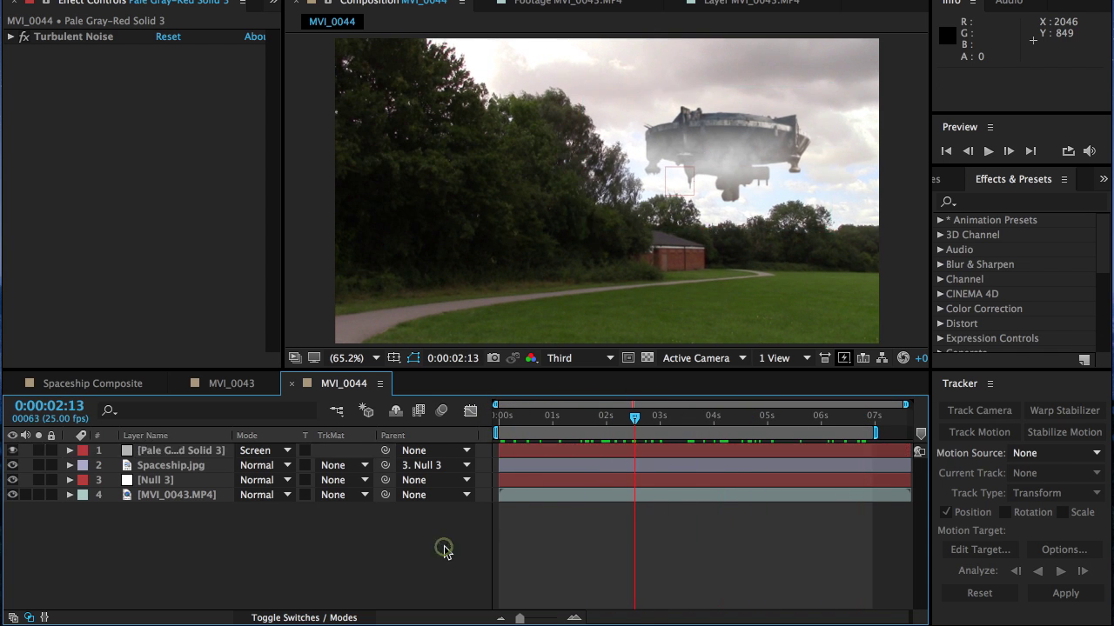
Move the Pale Gray-Red Solid 3 cloud layer up and right to about 1374, 316, then scrub to review.
{"action": "left_click", "coordinate": [219, 456]}
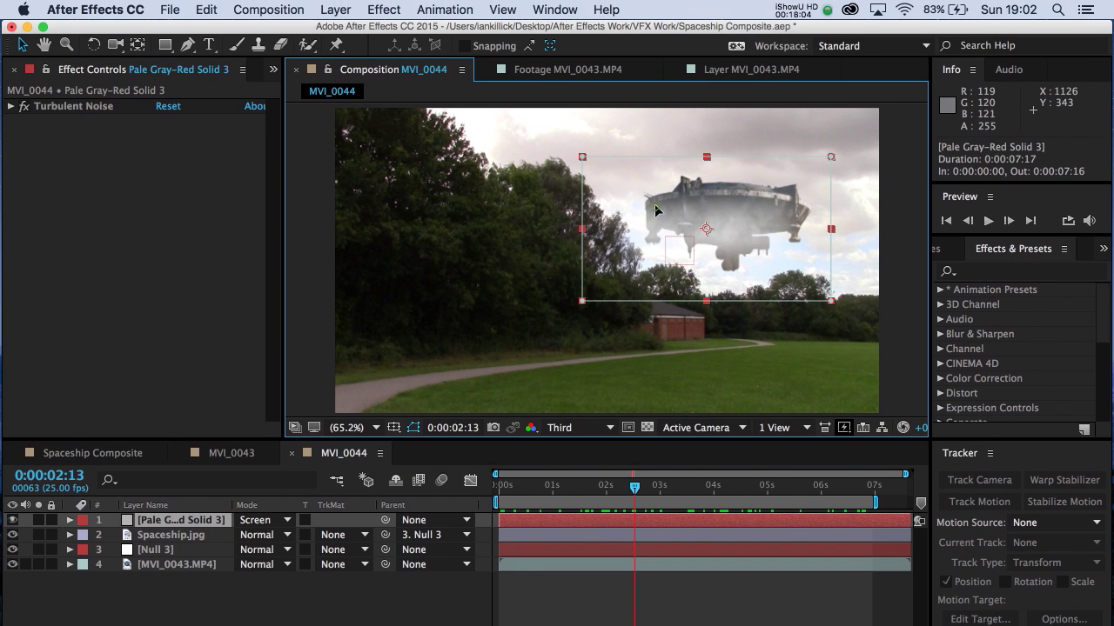
{"action": "left_click_drag", "start_coordinate": [655, 209], "coordinate": [669, 179]}
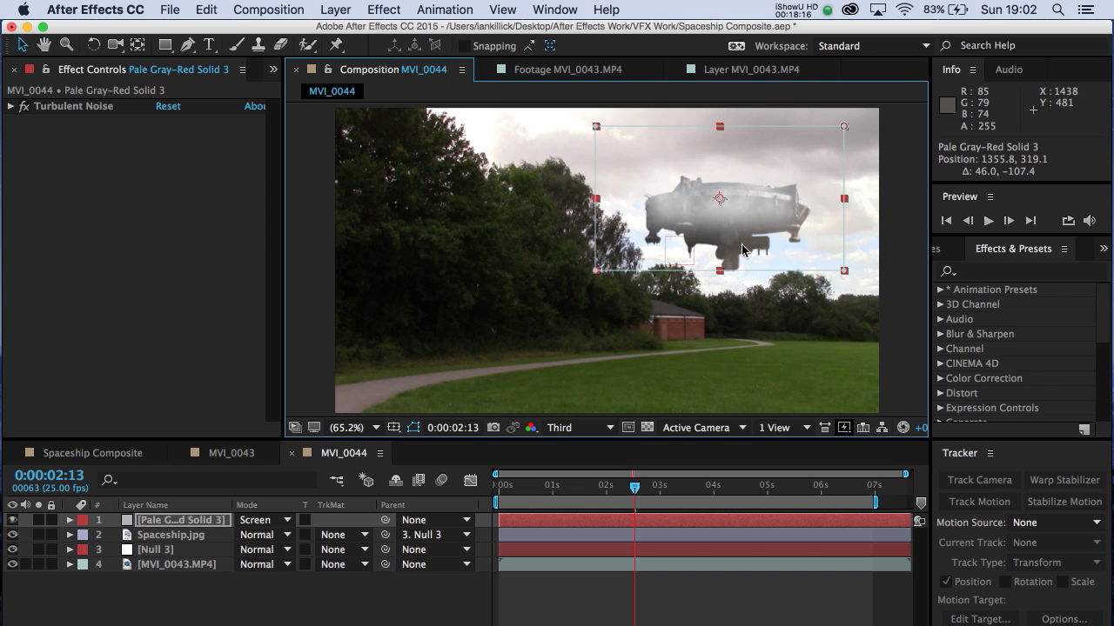
{"action": "mouse_move", "coordinate": [656, 185]}
{"action": "left_mouse_down"}
{"action": "mouse_move", "coordinate": [670, 242]}
{"action": "mouse_move", "coordinate": [661, 184]}
{"action": "left_mouse_up"}
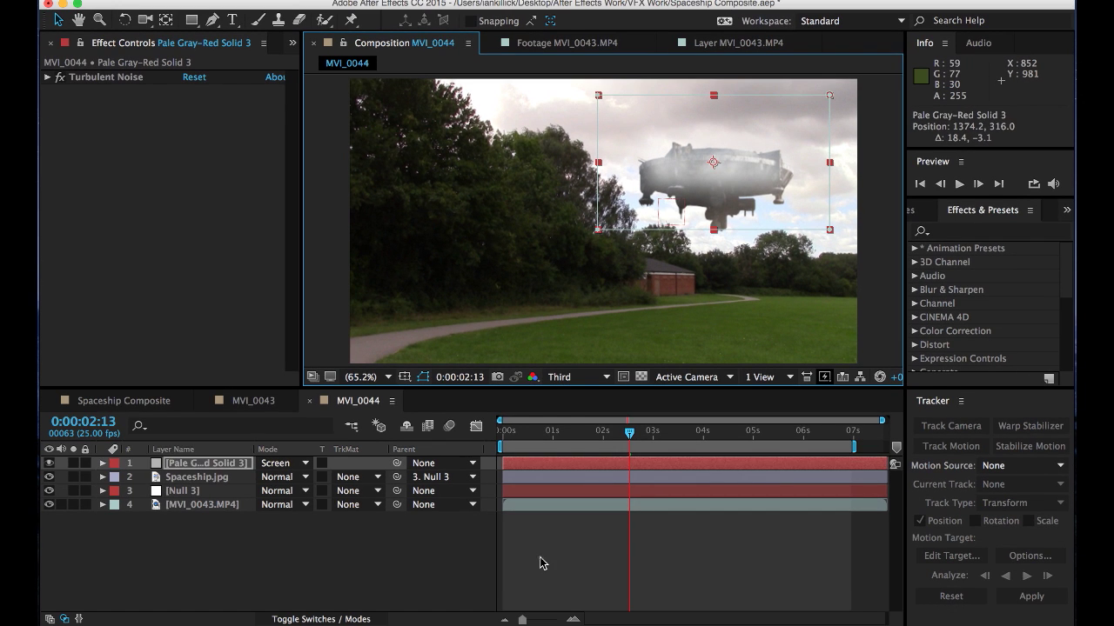
{"action": "left_click", "coordinate": [538, 622]}
{"action": "mouse_move", "coordinate": [522, 434]}
{"action": "left_mouse_down"}
{"action": "mouse_move", "coordinate": [510, 435]}
{"action": "mouse_move", "coordinate": [748, 437]}
{"action": "mouse_move", "coordinate": [515, 440]}
{"action": "left_mouse_up"}
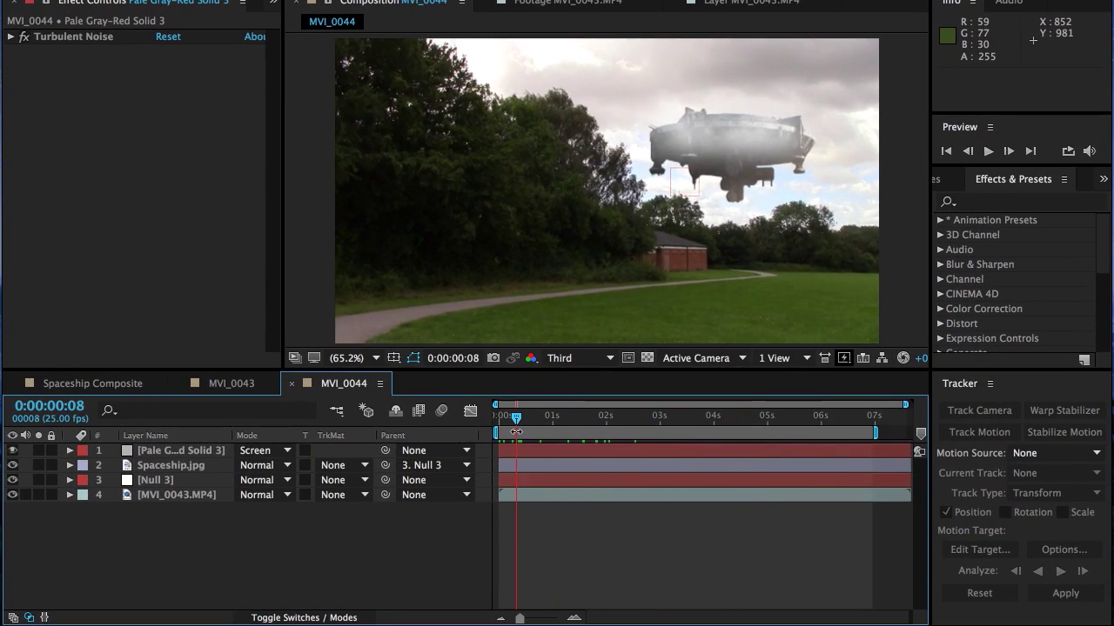
Expand the cloud solid's Turbulent Noise settings and scrub to watch Offset Turbulence animate over the footage.
{"action": "left_click", "coordinate": [184, 450]}
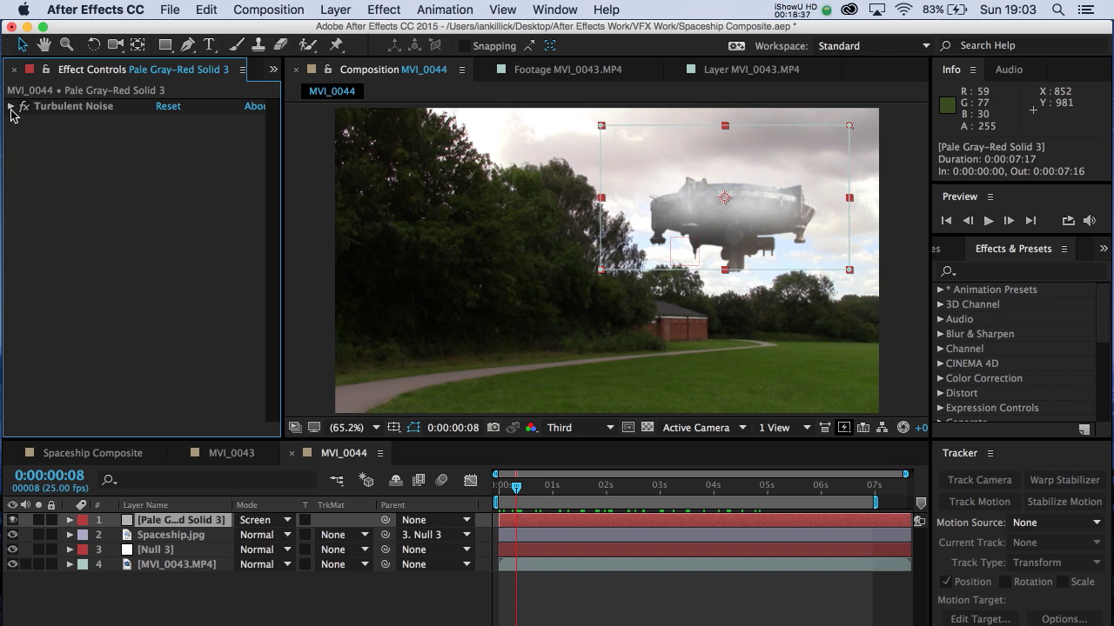
{"action": "left_click", "coordinate": [11, 106]}
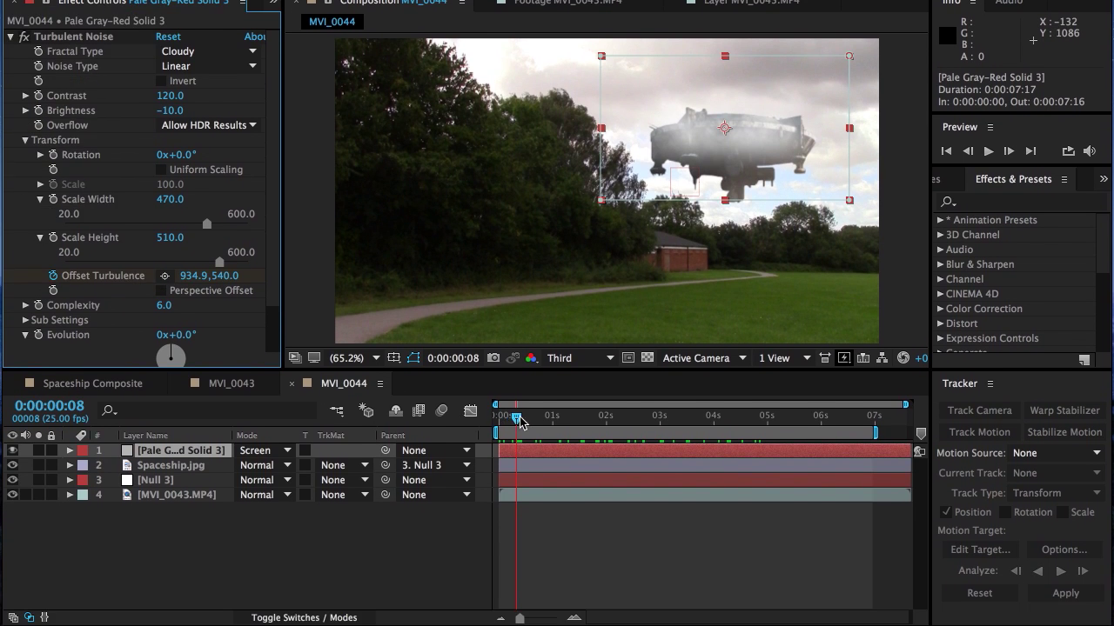
{"action": "left_click_drag", "start_coordinate": [520, 423], "coordinate": [554, 423]}
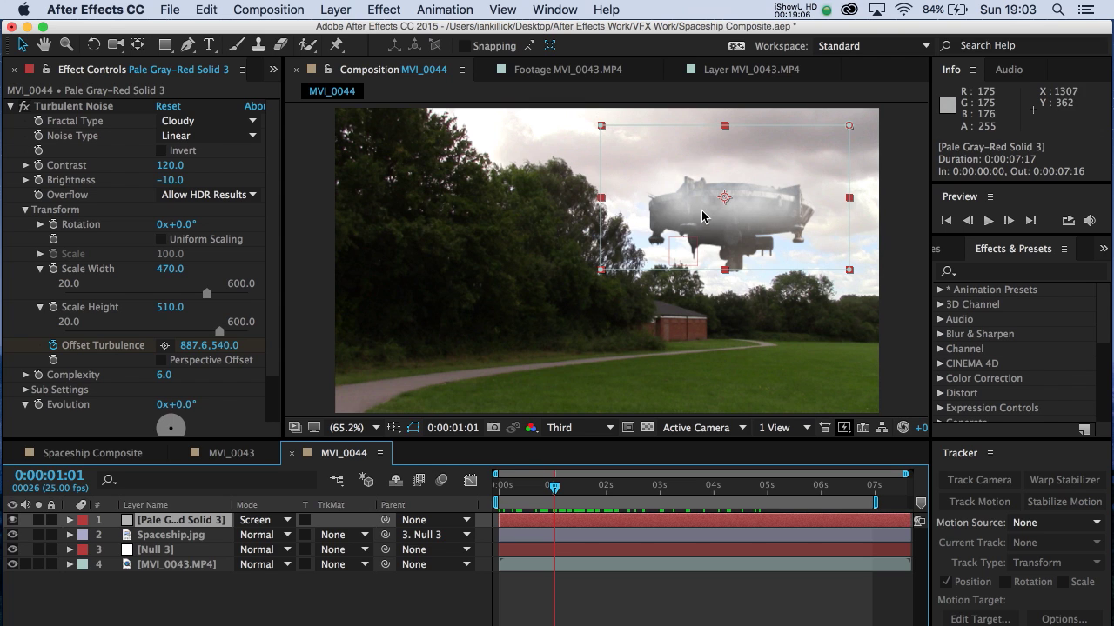
{"action": "left_click", "coordinate": [511, 131]}
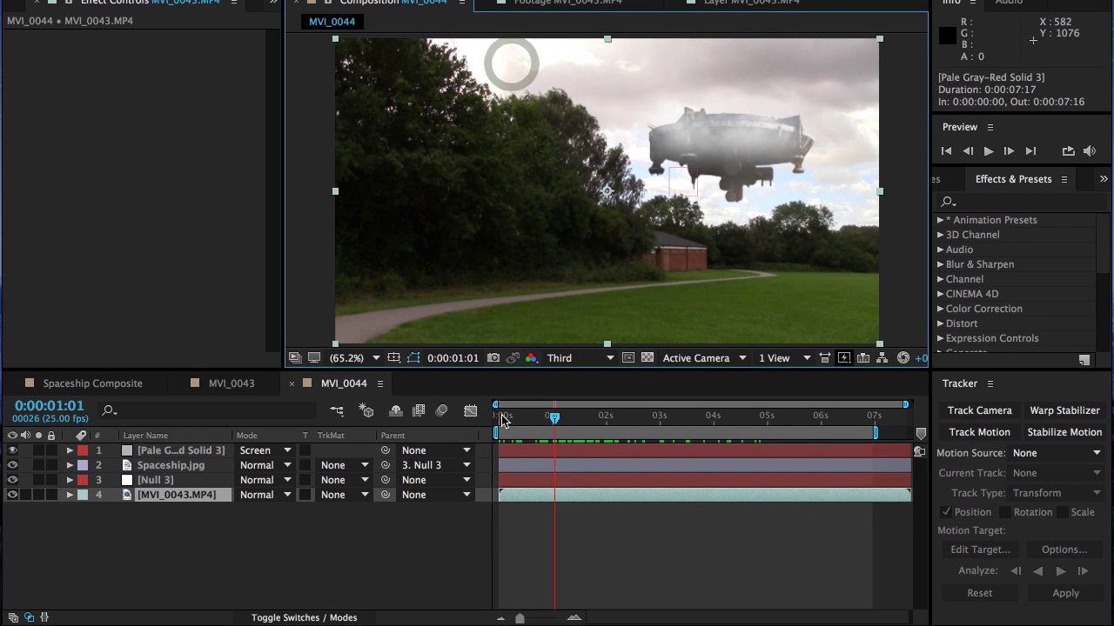
{"action": "mouse_move", "coordinate": [505, 417]}
{"action": "left_mouse_down"}
{"action": "mouse_move", "coordinate": [599, 416]}
{"action": "mouse_move", "coordinate": [517, 433]}
{"action": "left_mouse_up"}
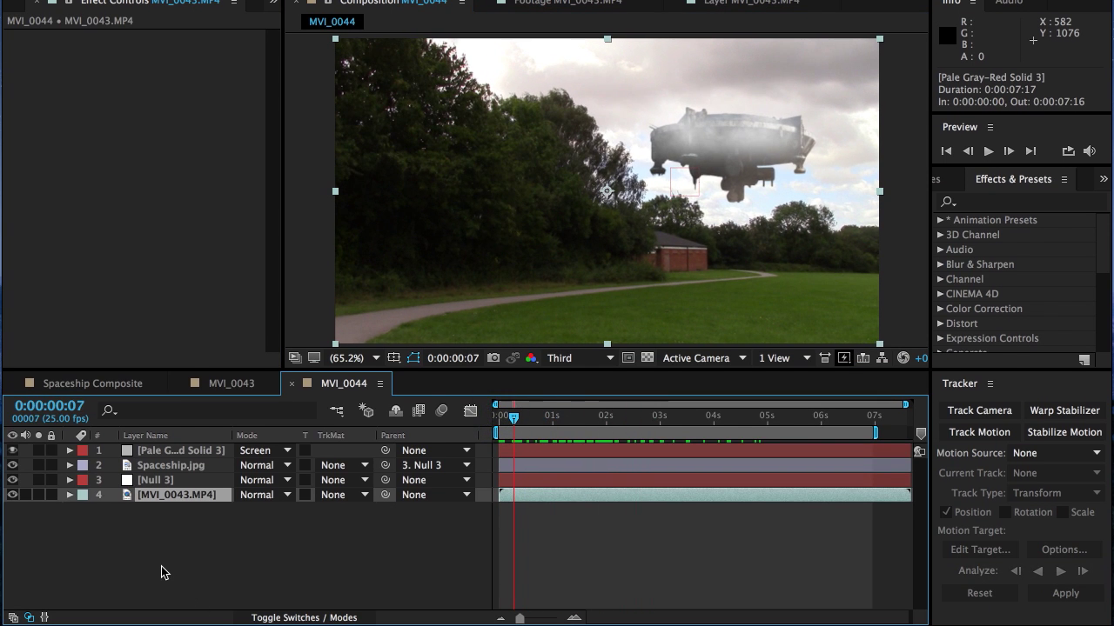
{"action": "left_click", "coordinate": [157, 450]}
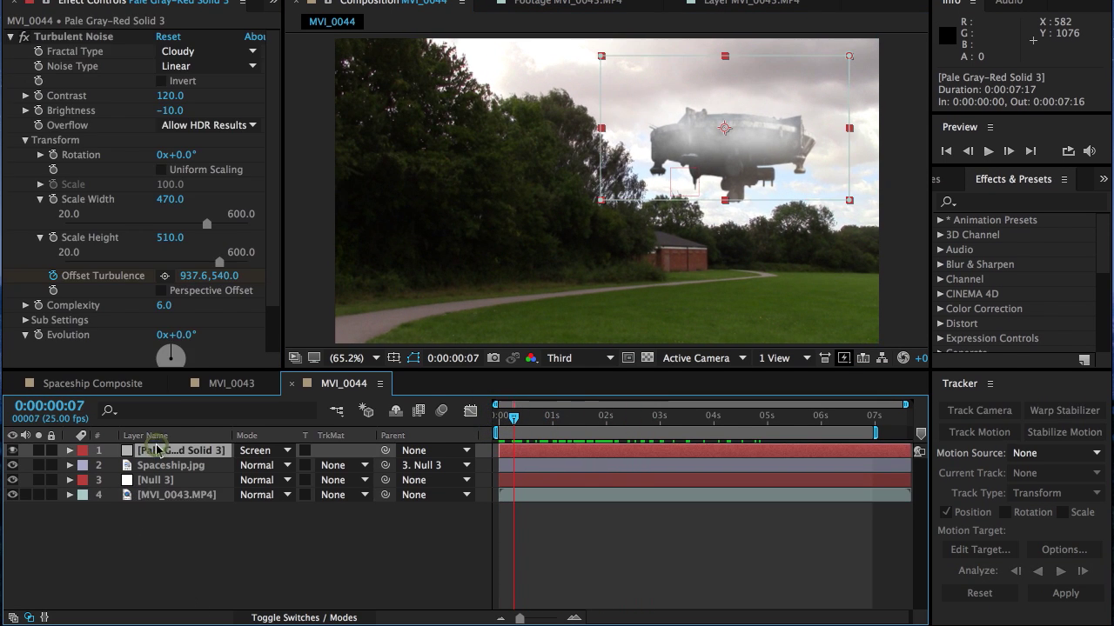
{"action": "left_click", "coordinate": [606, 550]}
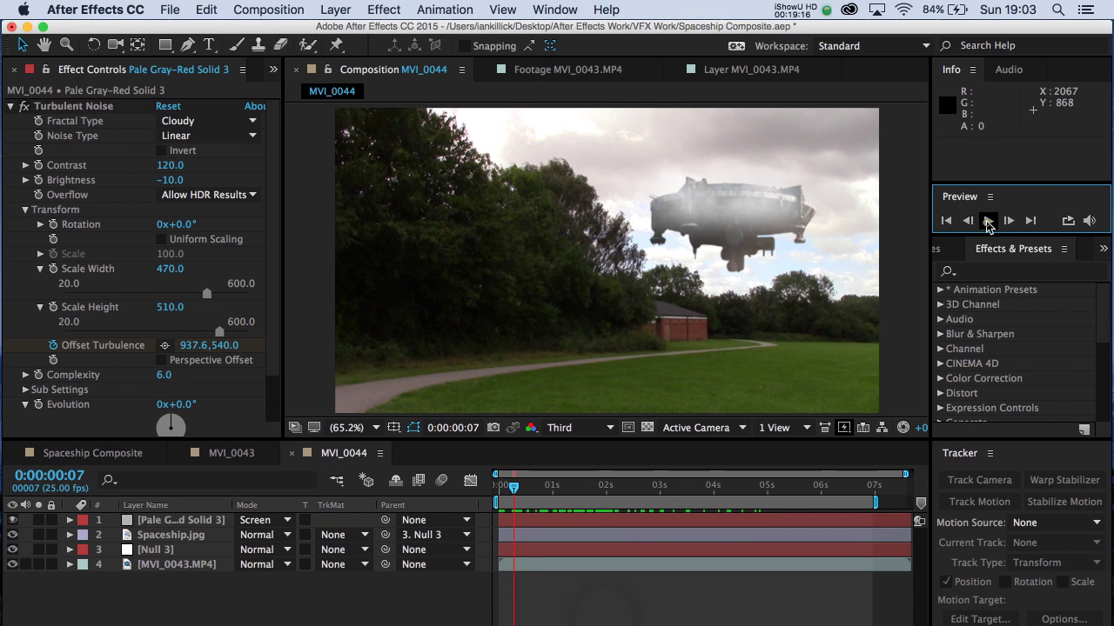
{"action": "left_click", "coordinate": [987, 151]}
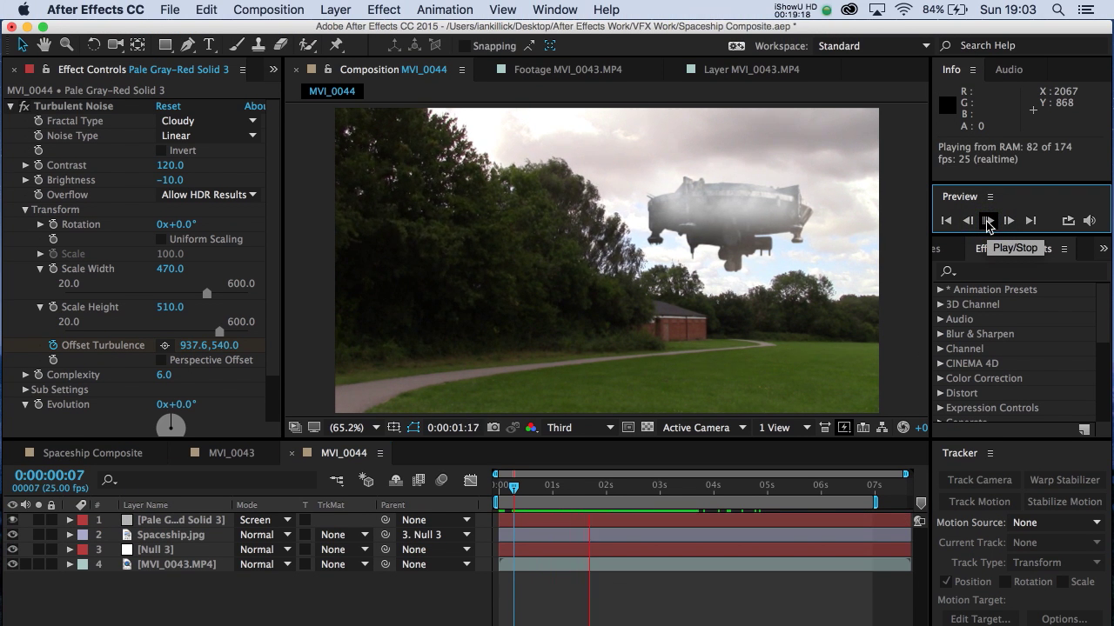